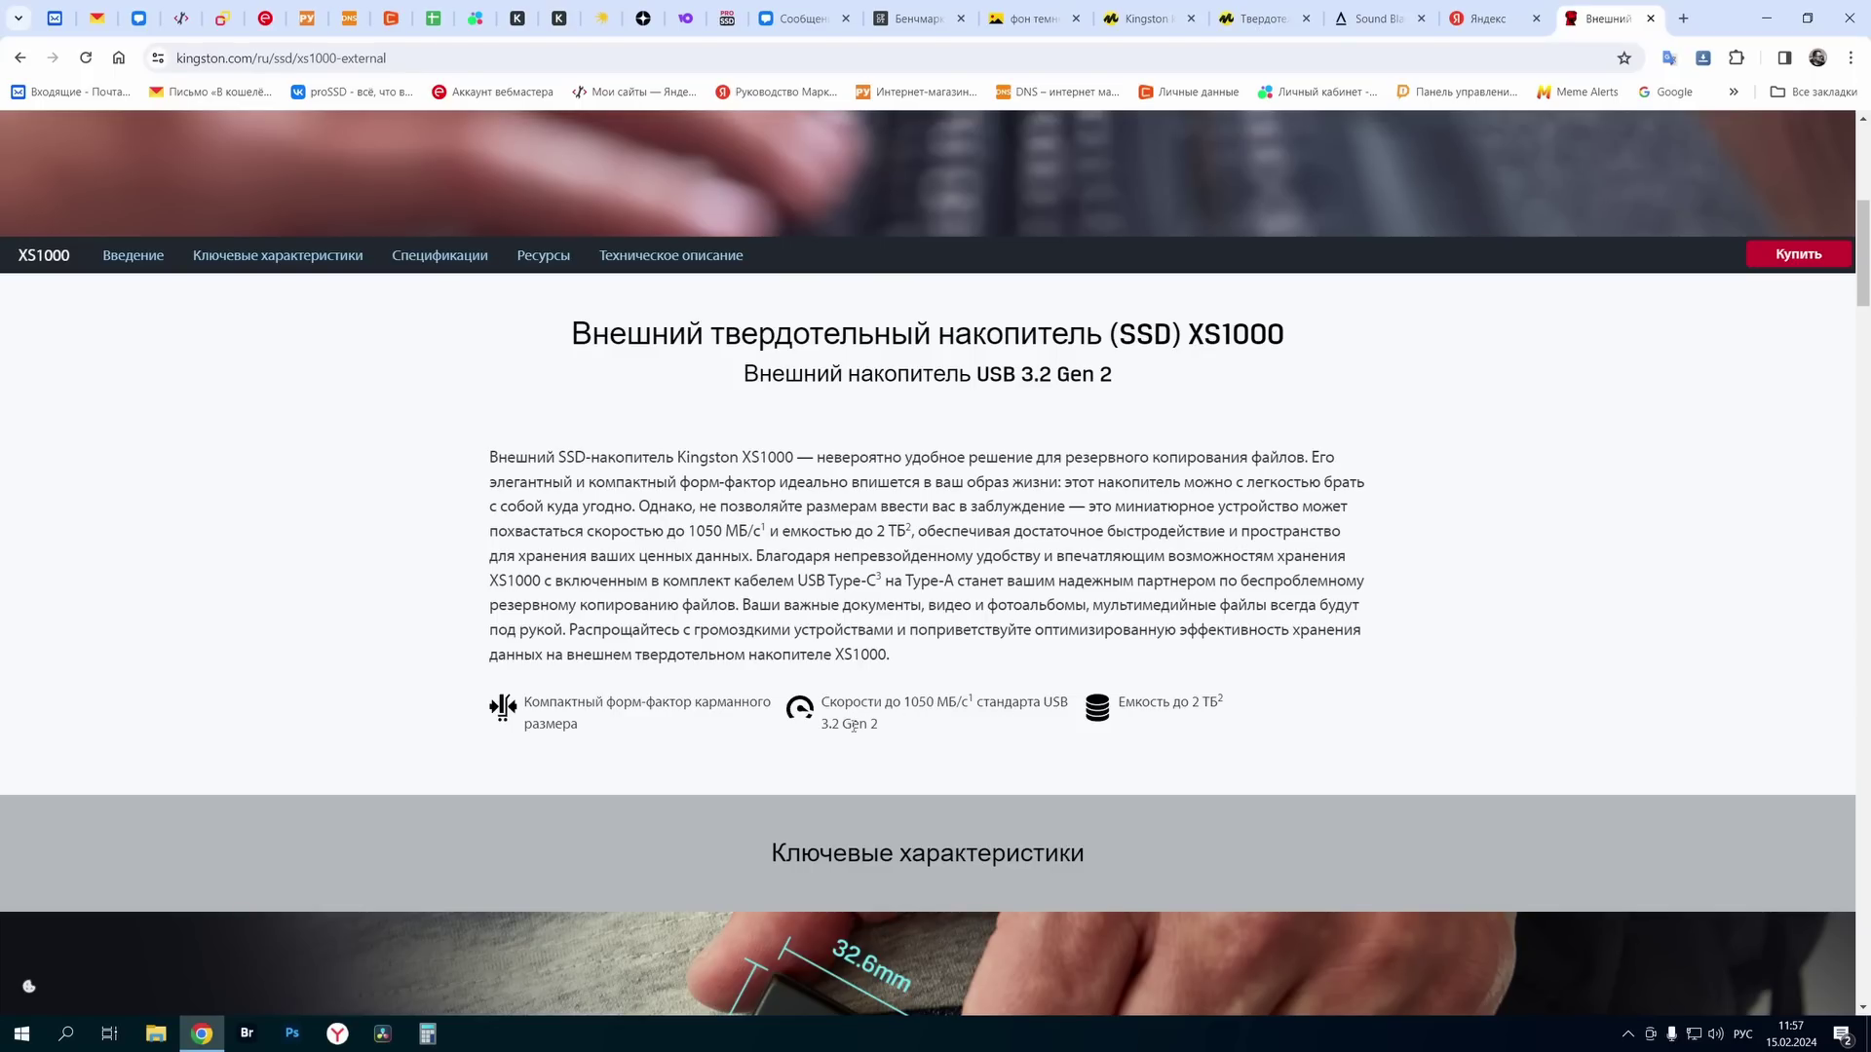
# Review the key features on the Kingston XS1000 product page, from portability to USB 3.2 Gen 2 support
pyautogui.scroll(-7, 1174, 726)
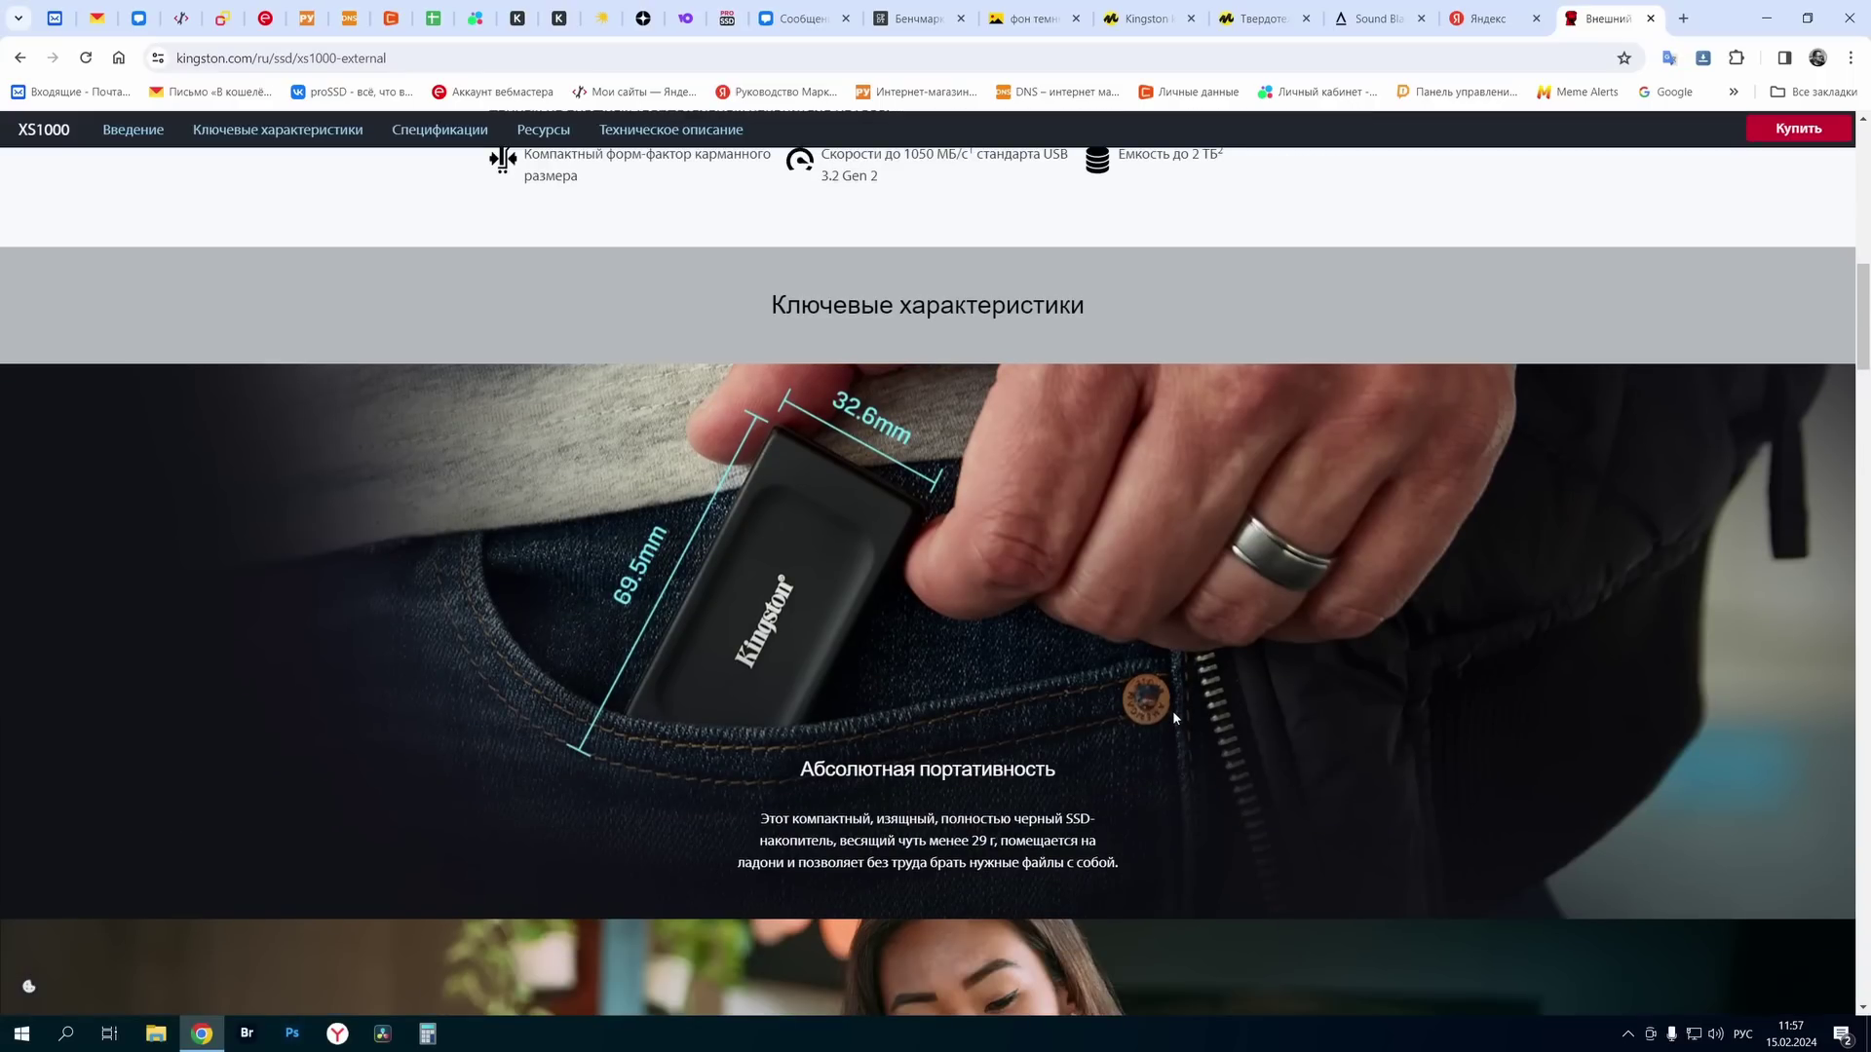
pyautogui.scroll(1, 1172, 709)
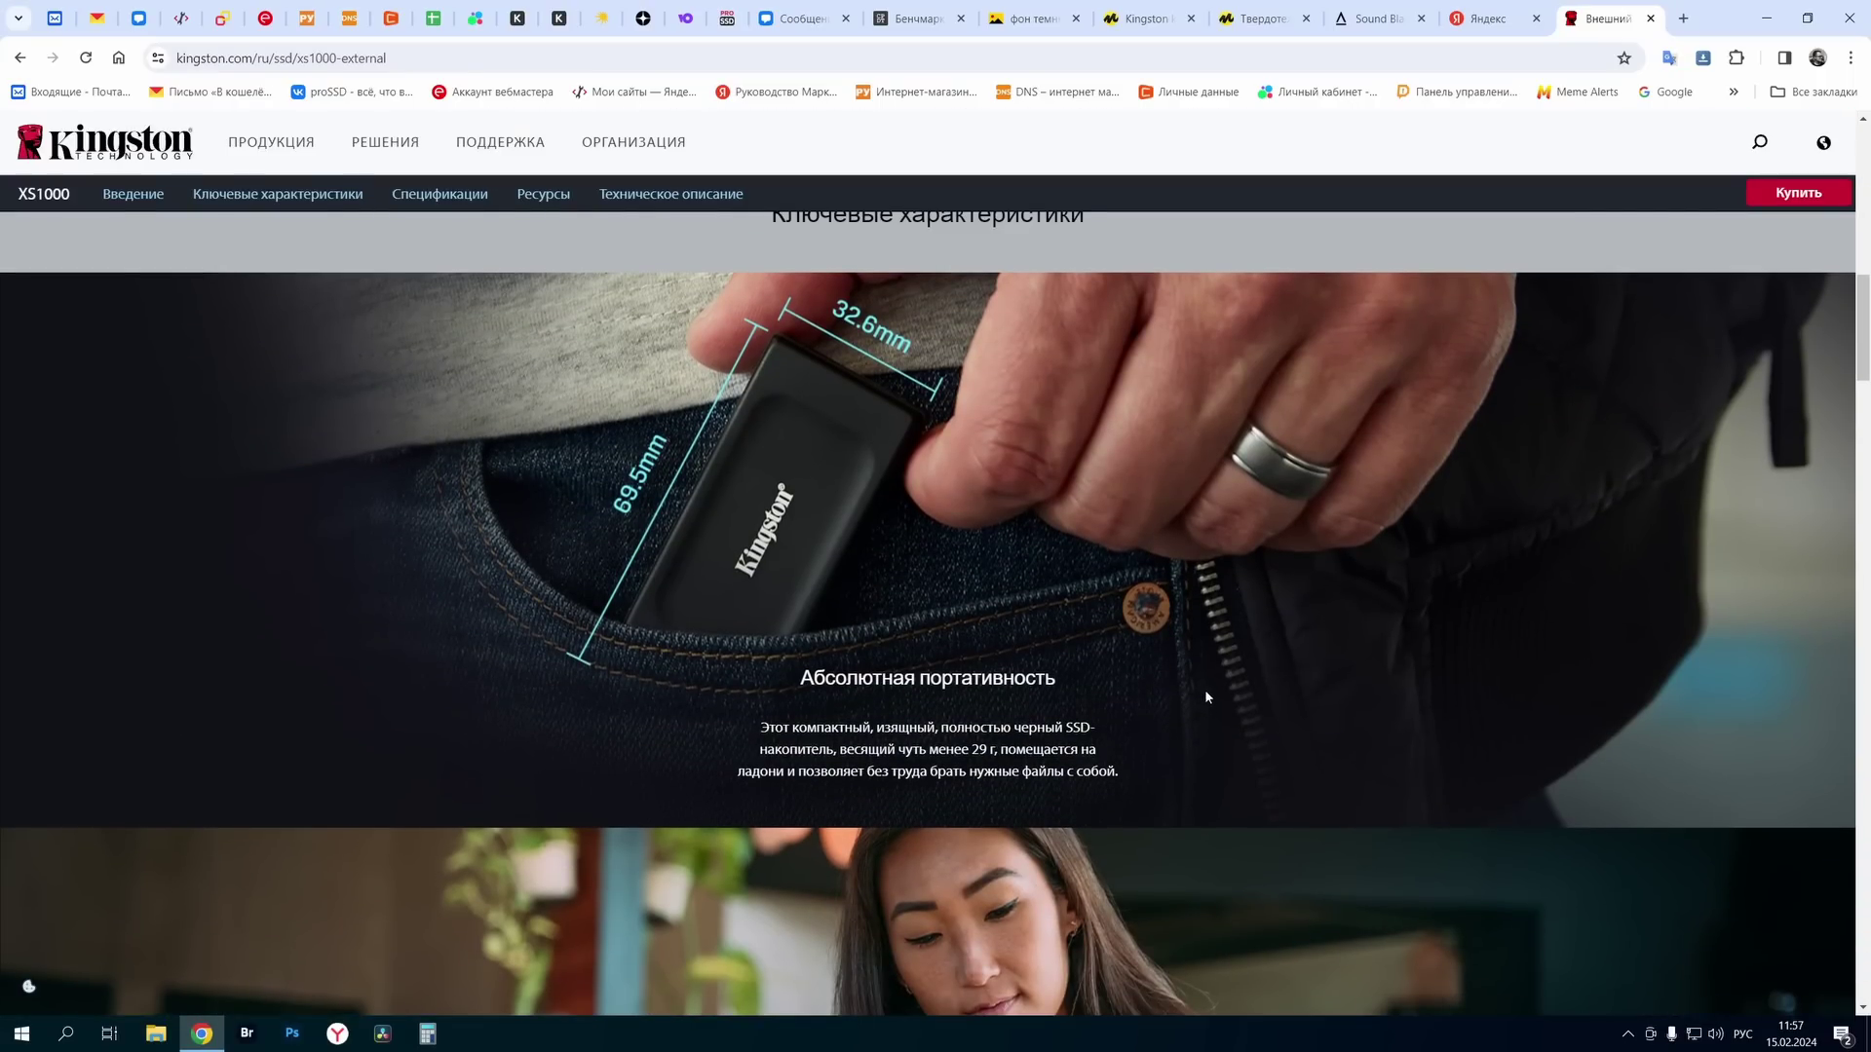
pyautogui.scroll(-5, 1208, 690)
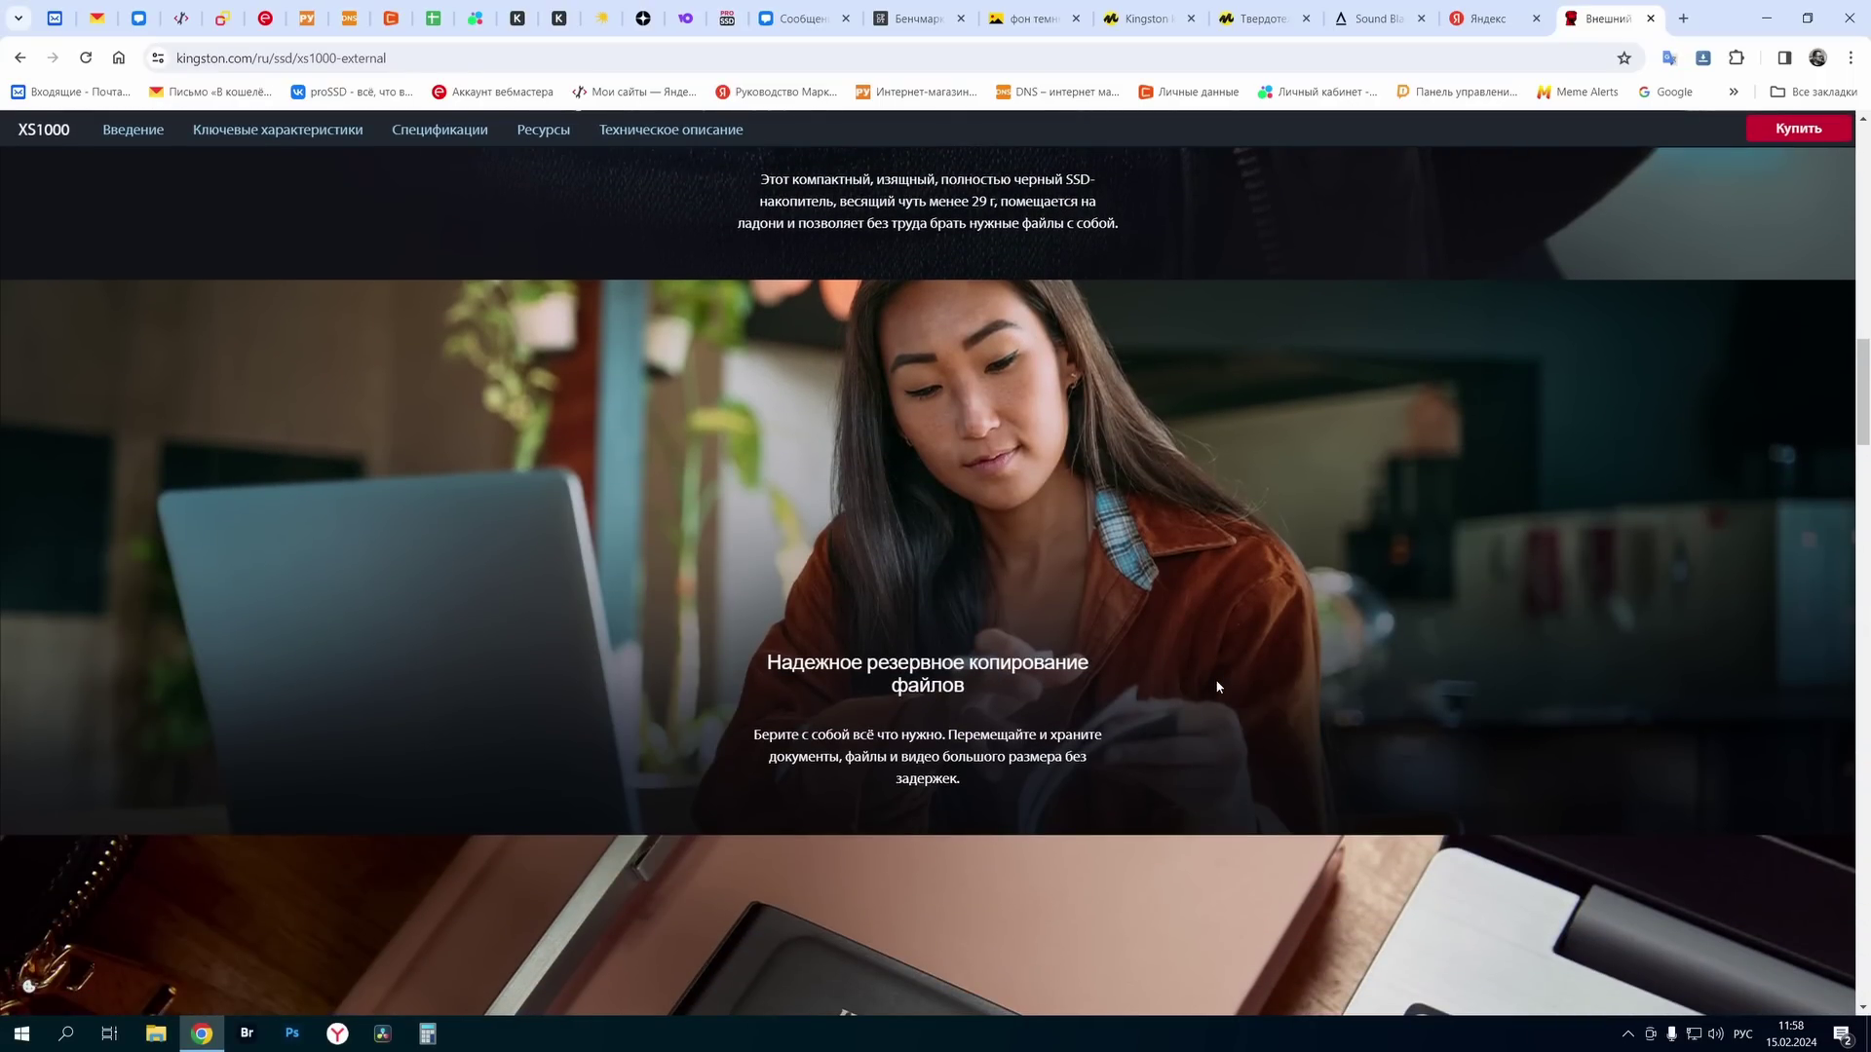
pyautogui.scroll(-4, 1217, 687)
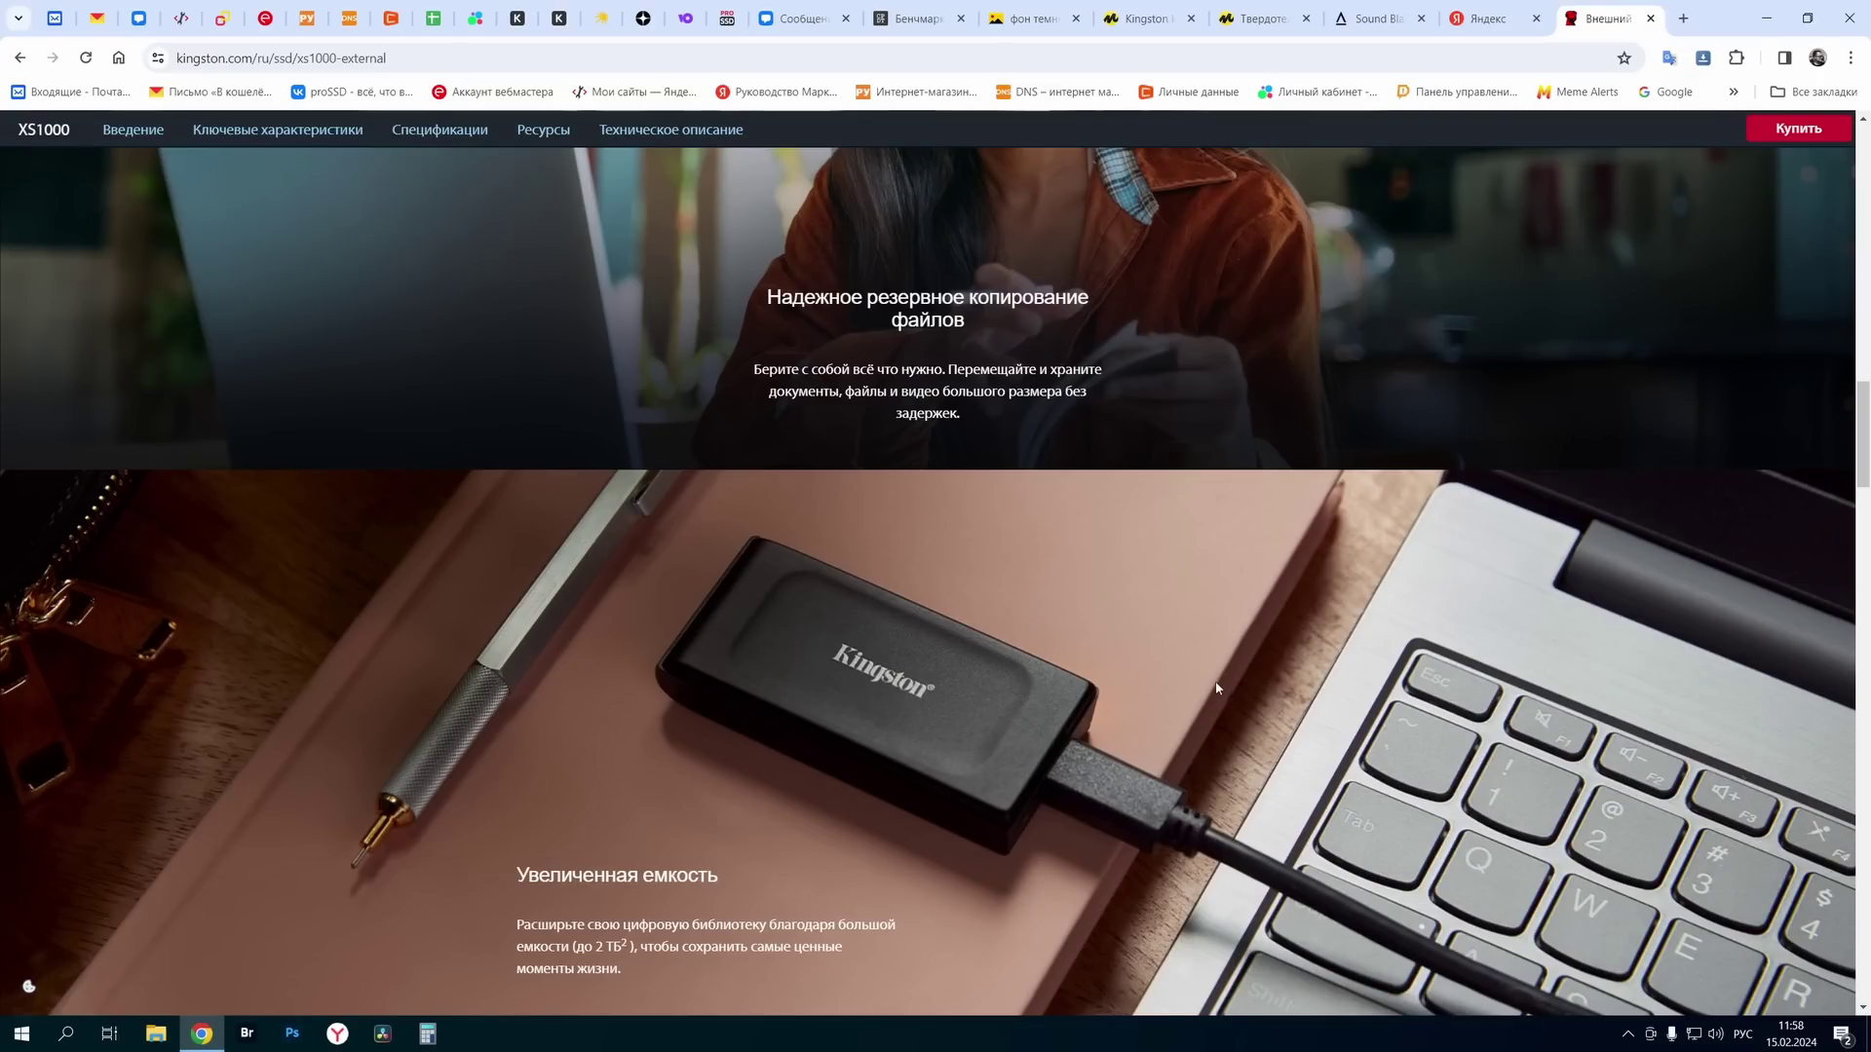
pyautogui.scroll(-2, 1217, 688)
pyautogui.scroll(-7, 1209, 680)
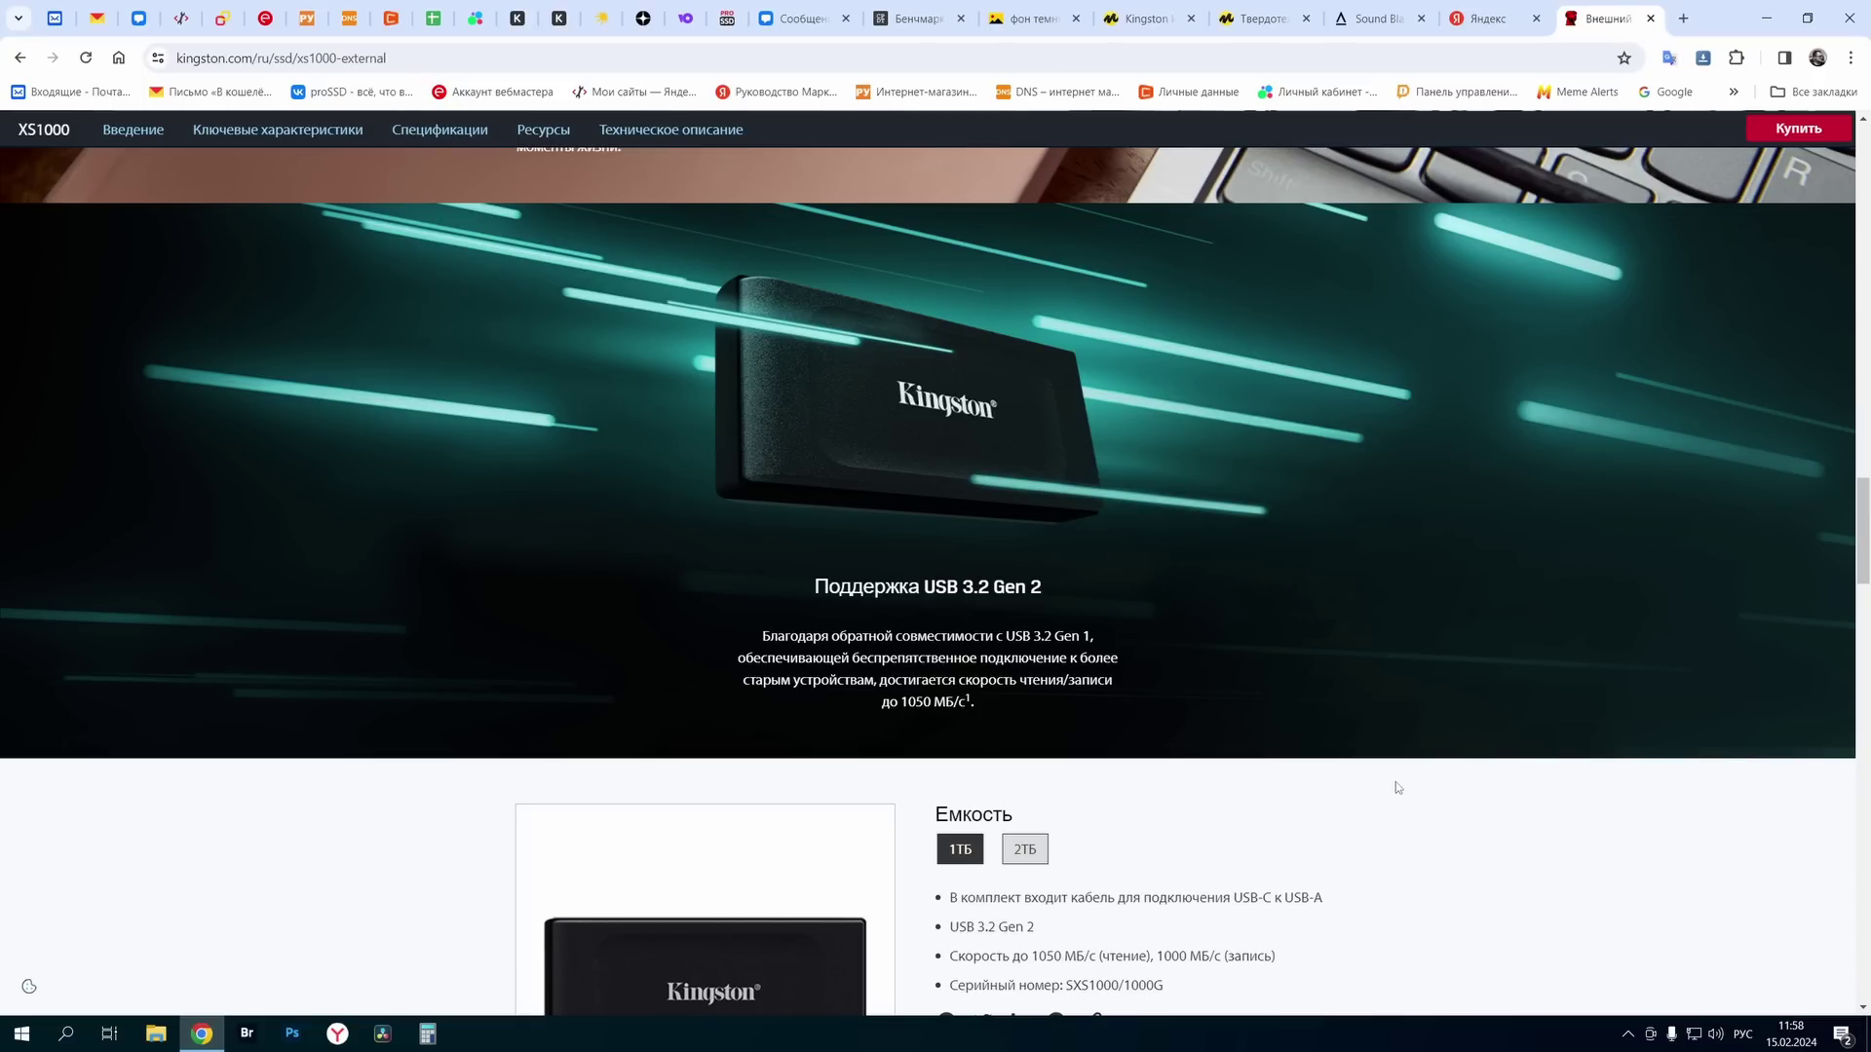
pyautogui.scroll(-3, 1395, 783)
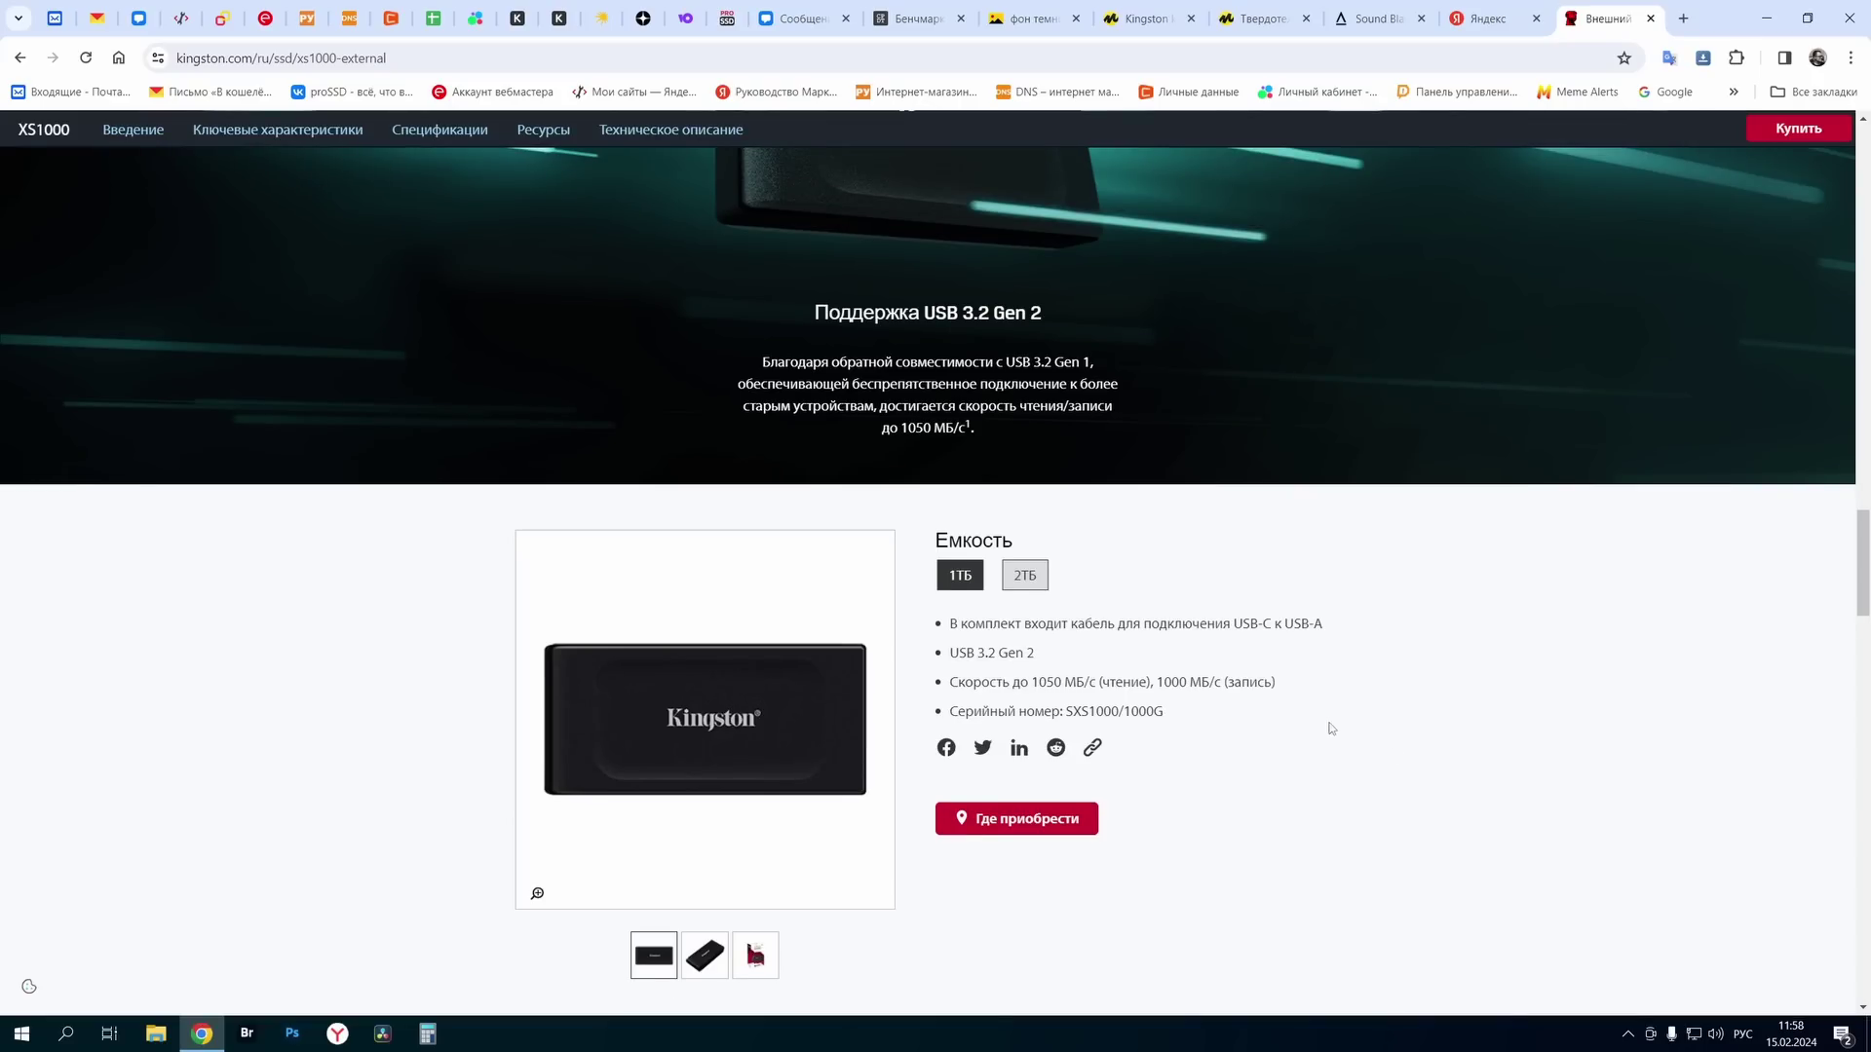
# Compare the 1 TB and 2 TB capacity variants of the XS1000, finishing with the 1 TB version selected
pyautogui.click(1025, 577)
pyautogui.click(960, 577)
pyautogui.click(1033, 584)
pyautogui.click(960, 575)
# Review the XS1000 specifications table, including speed, dimensions, warranty and system compatibility
pyautogui.scroll(-9, 1233, 711)
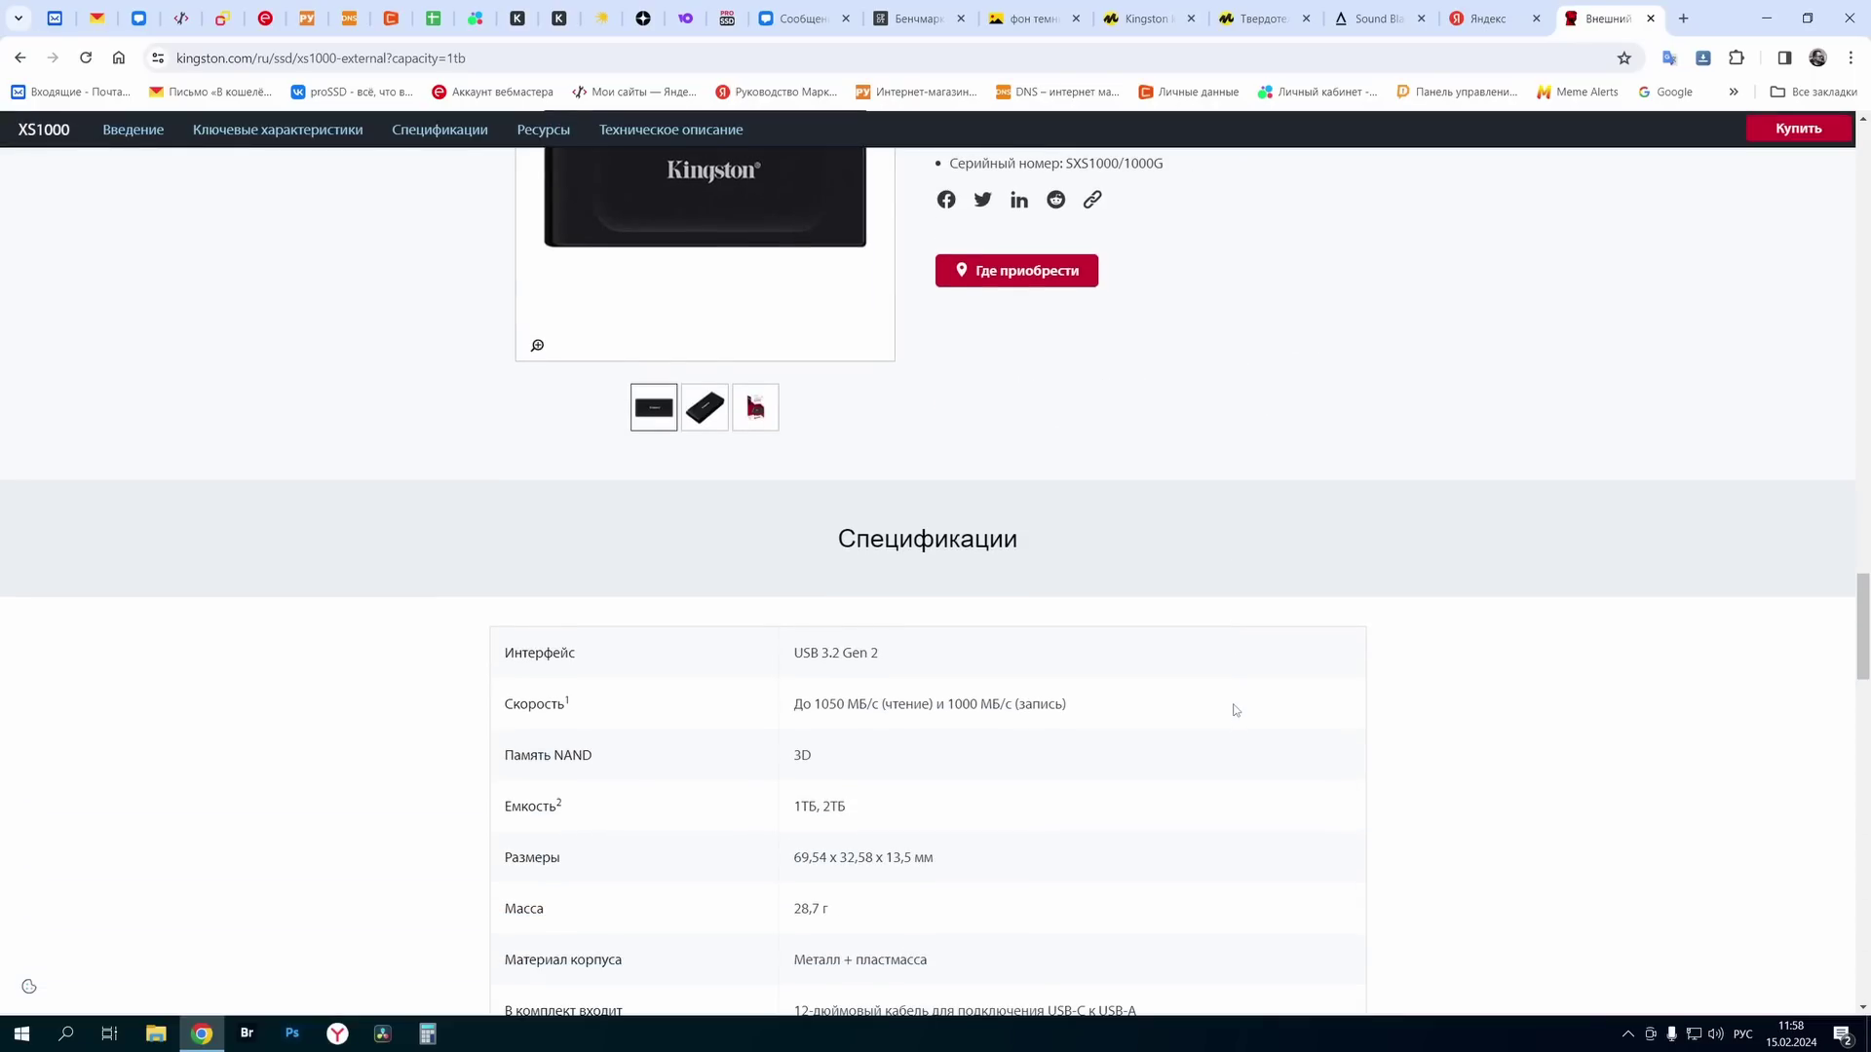
pyautogui.scroll(1, 1233, 673)
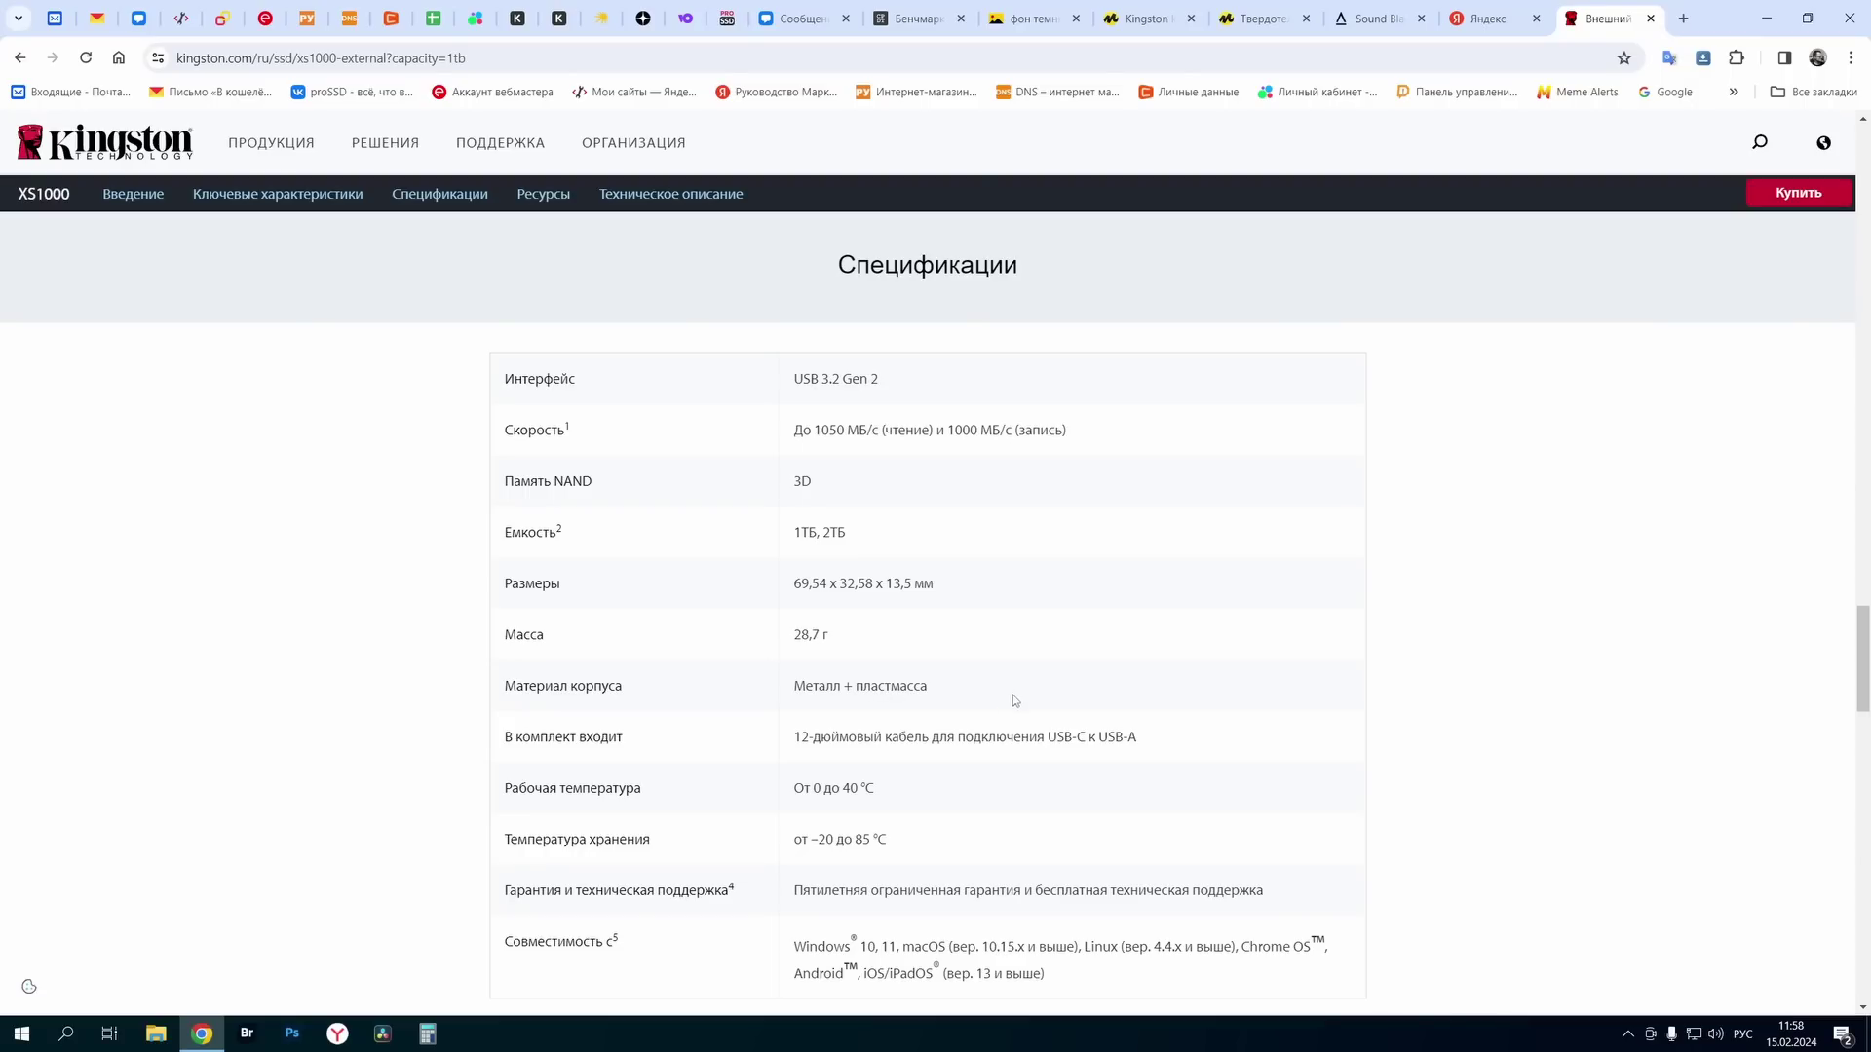
pyautogui.scroll(-3, 970, 546)
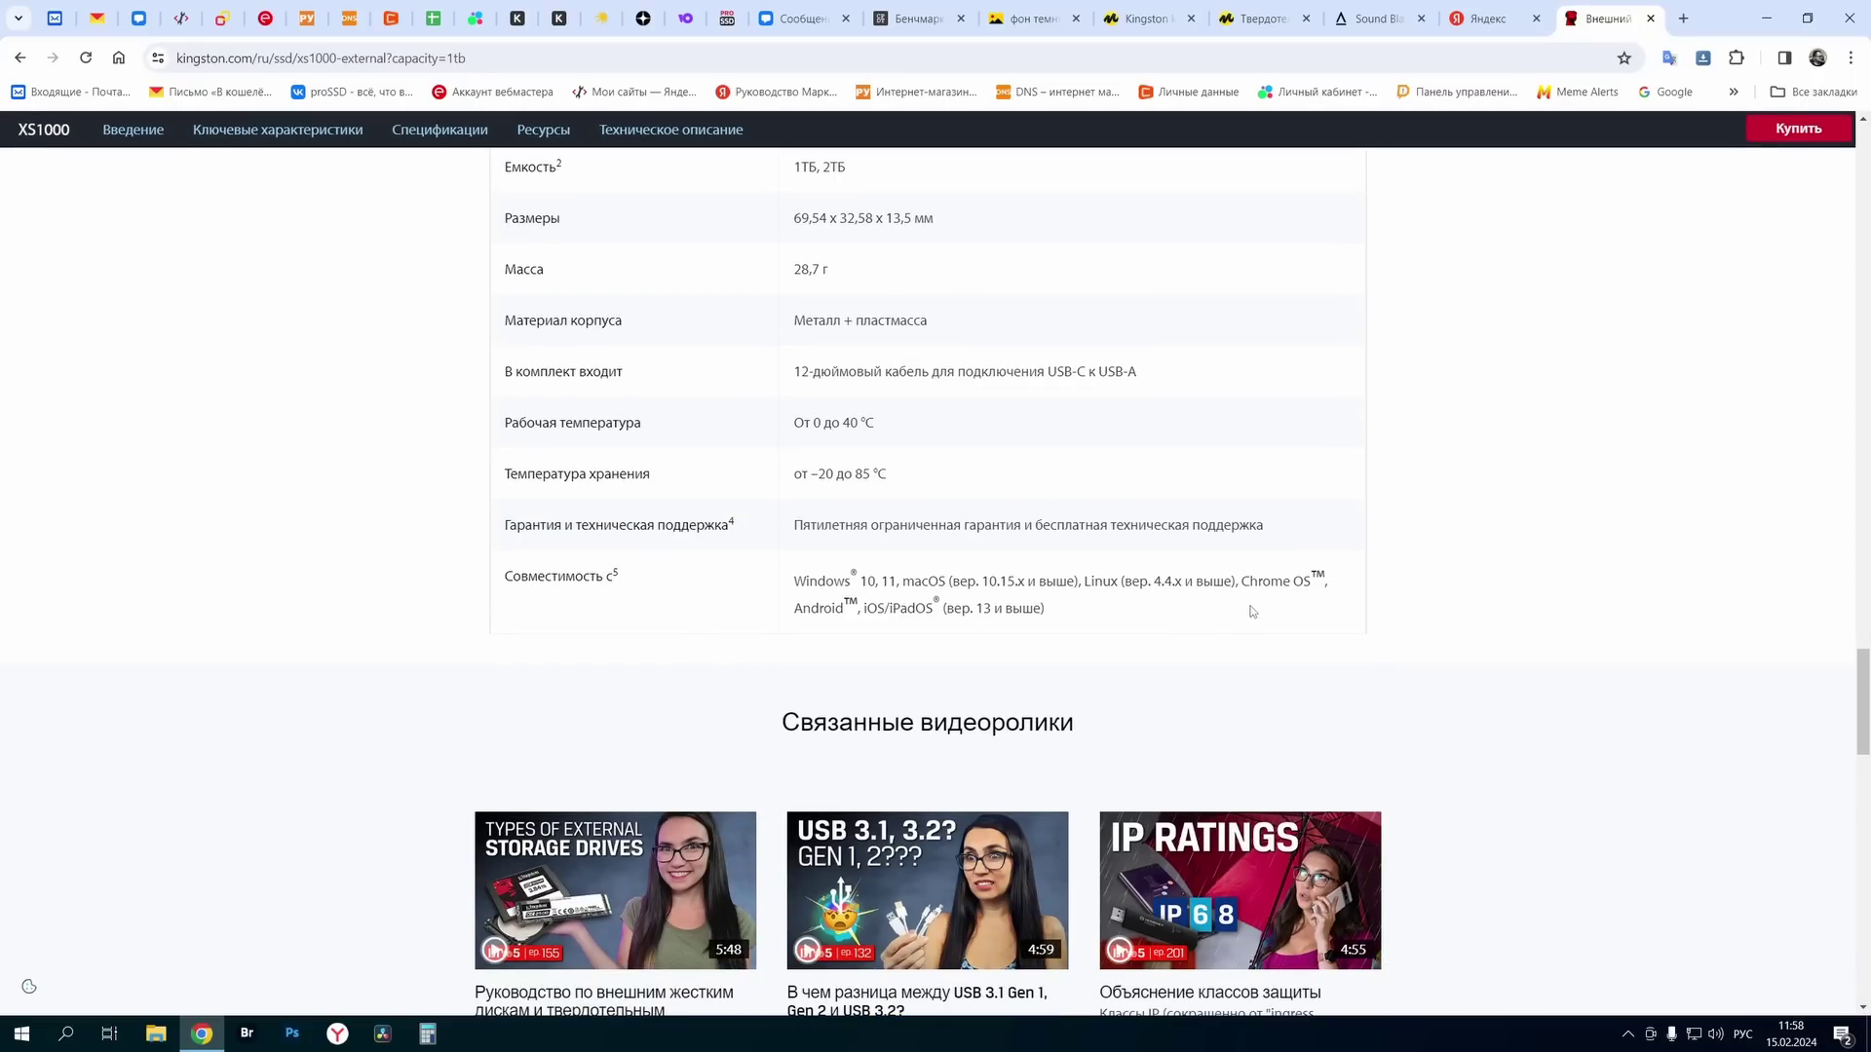
# Leave the browser, check the capacity and file system in the KINGSTON (E:) drive's properties, and close its folder window
pyautogui.click(1848, 18)
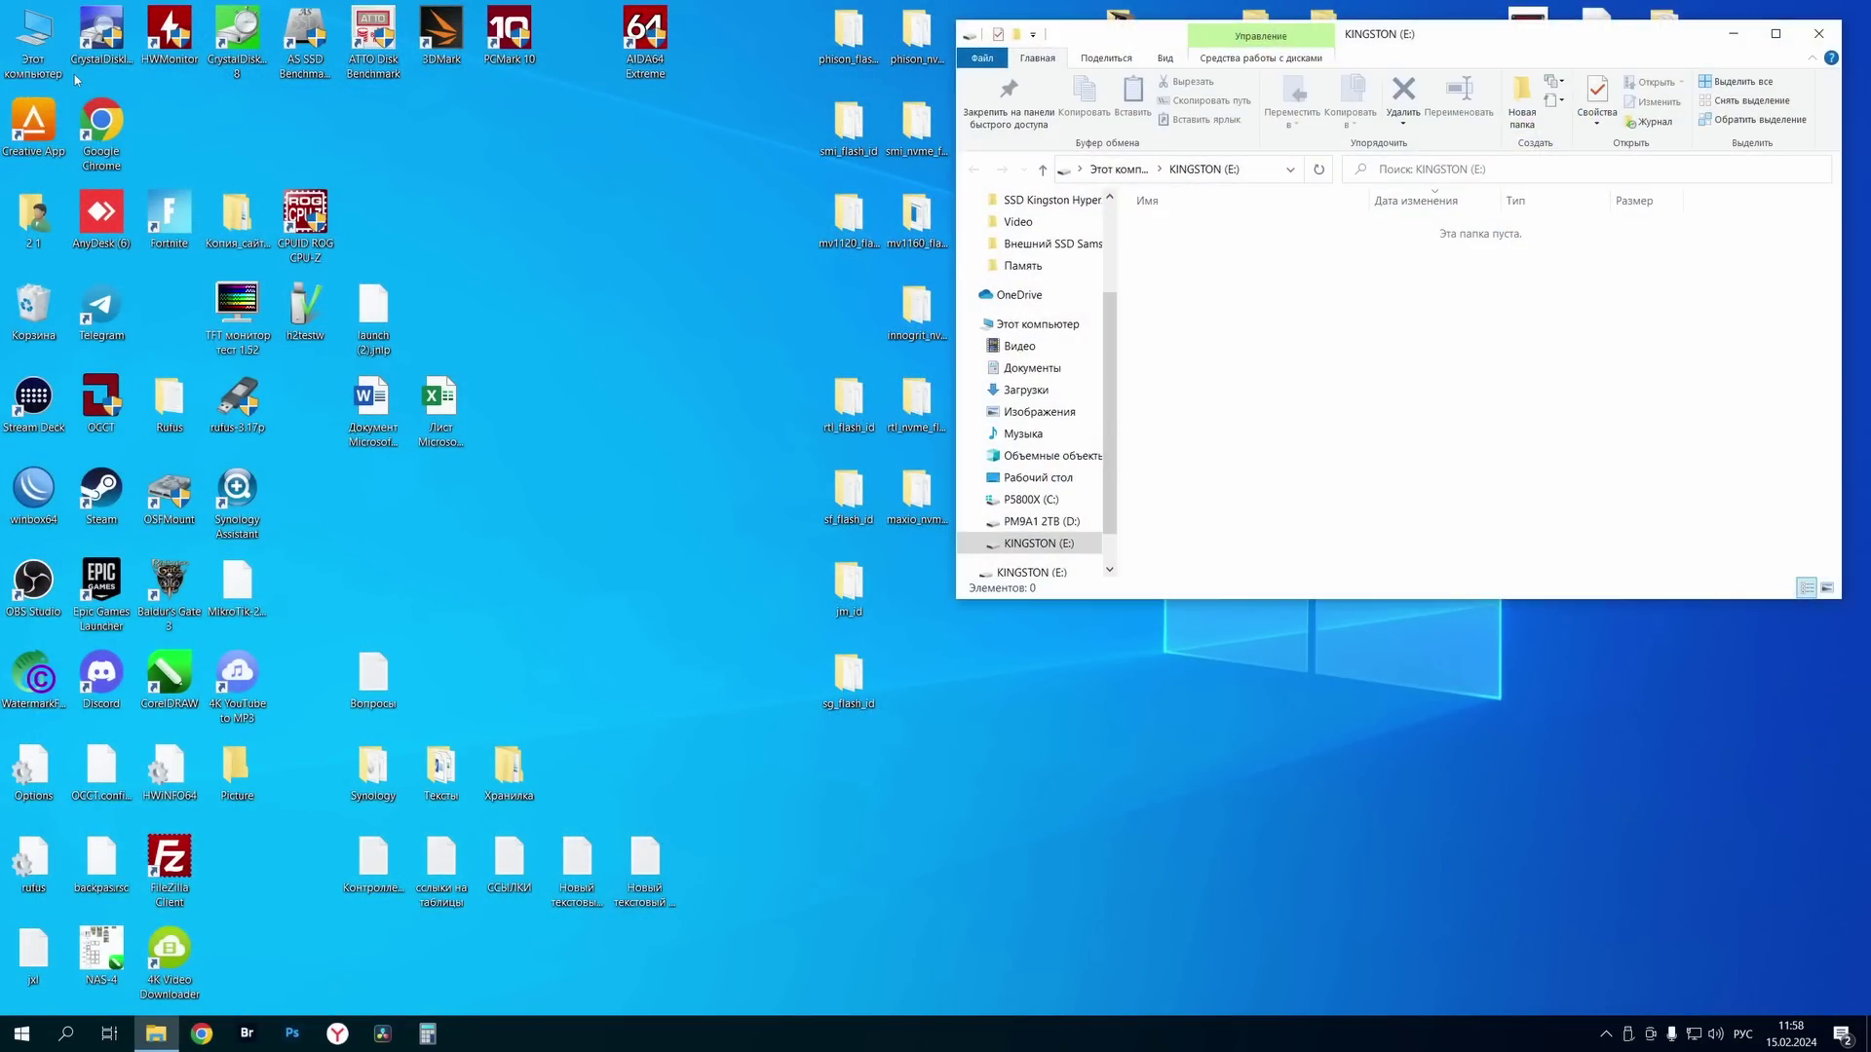
pyautogui.moveTo(1490, 50); pyautogui.dragTo(1481, 71)
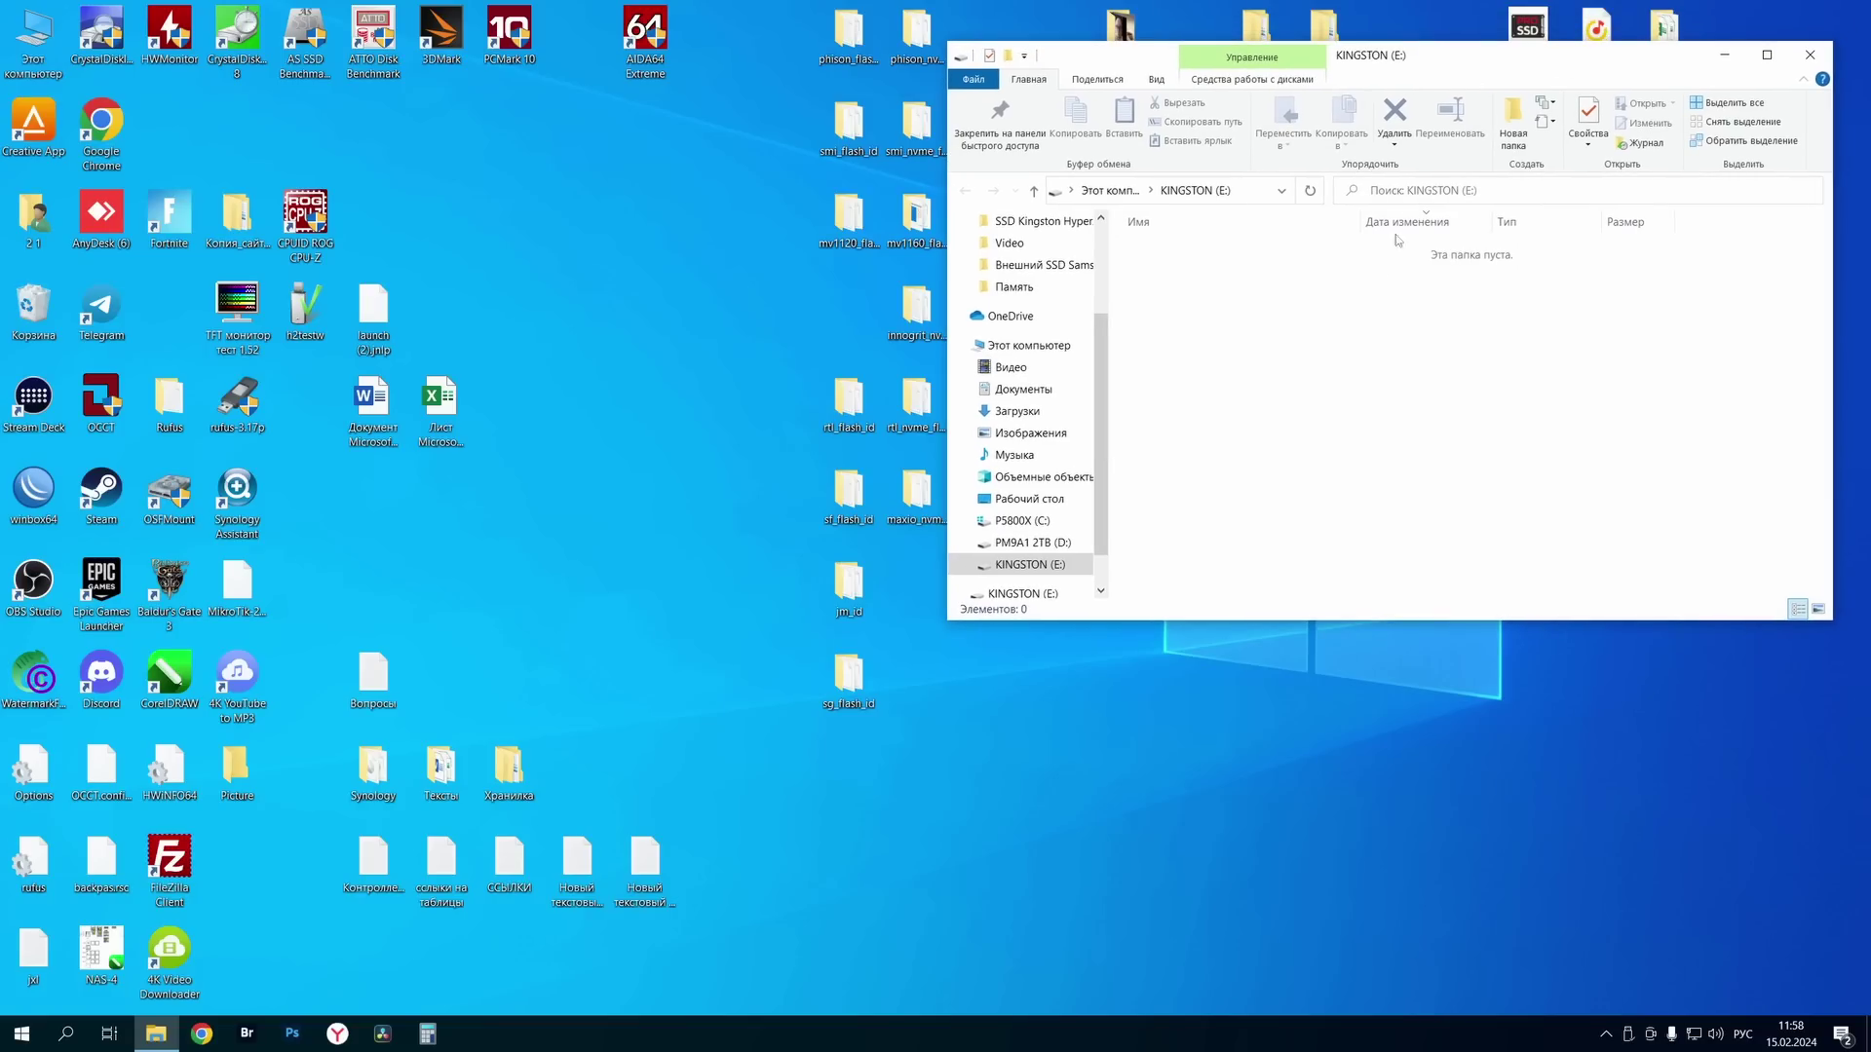
pyautogui.rightClick(1390, 283)
pyautogui.click(1433, 535)
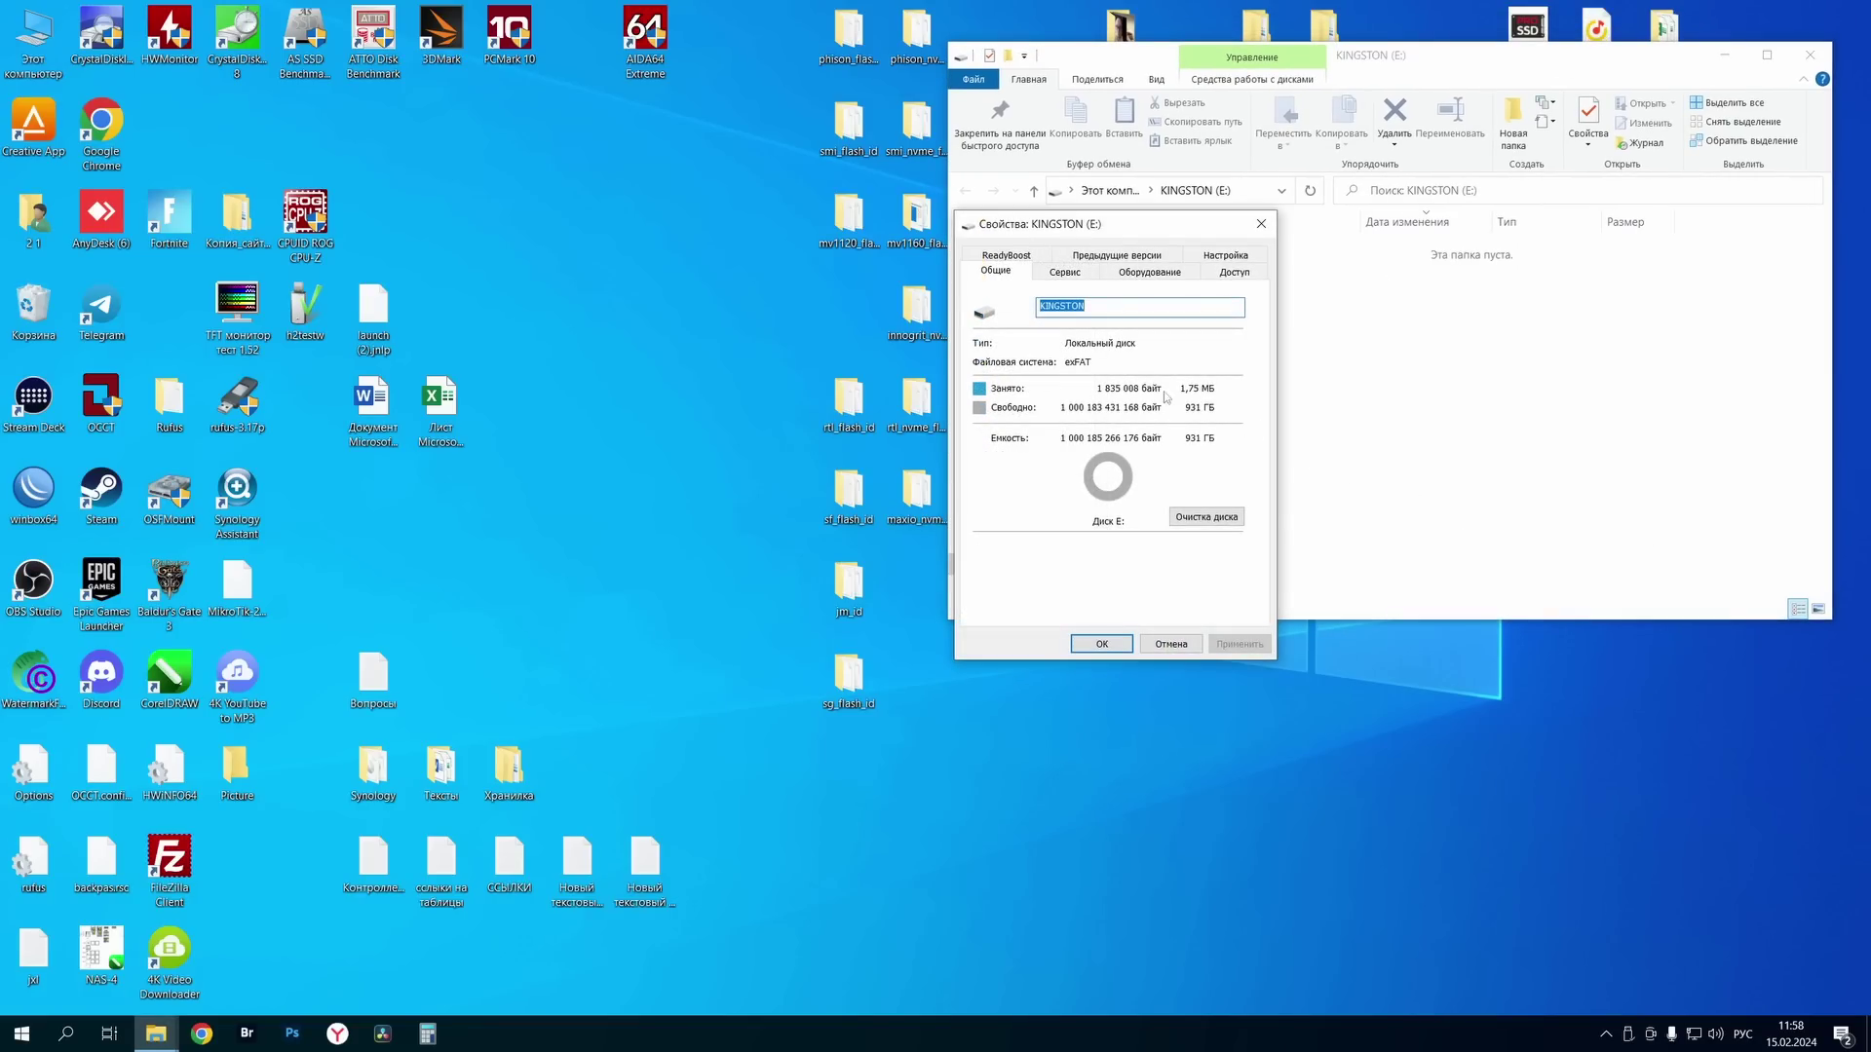
pyautogui.click(1261, 223)
pyautogui.click(1810, 55)
# Open CrystalDiskInfo, display the SMART data of the XS1000 on drive E:, and shorten the window to fit the attributes
pyautogui.click(89, 37)
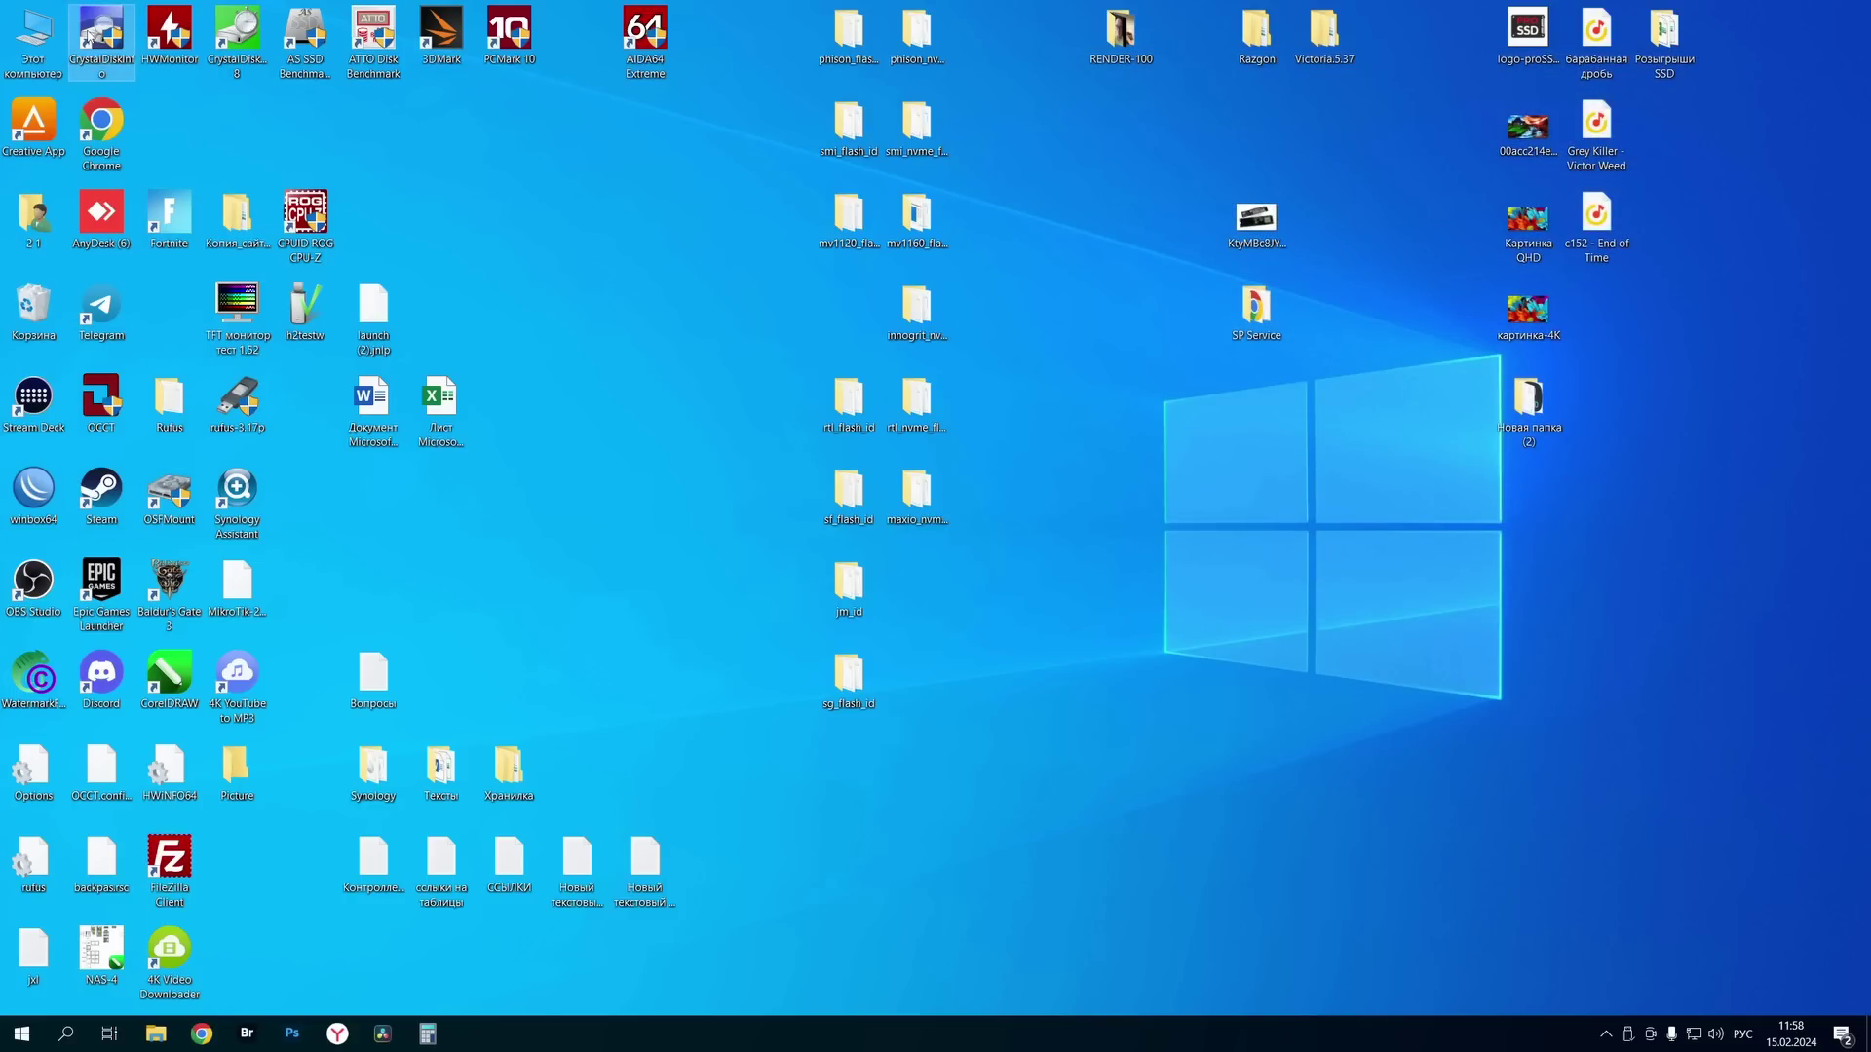
pyautogui.click(426, 213)
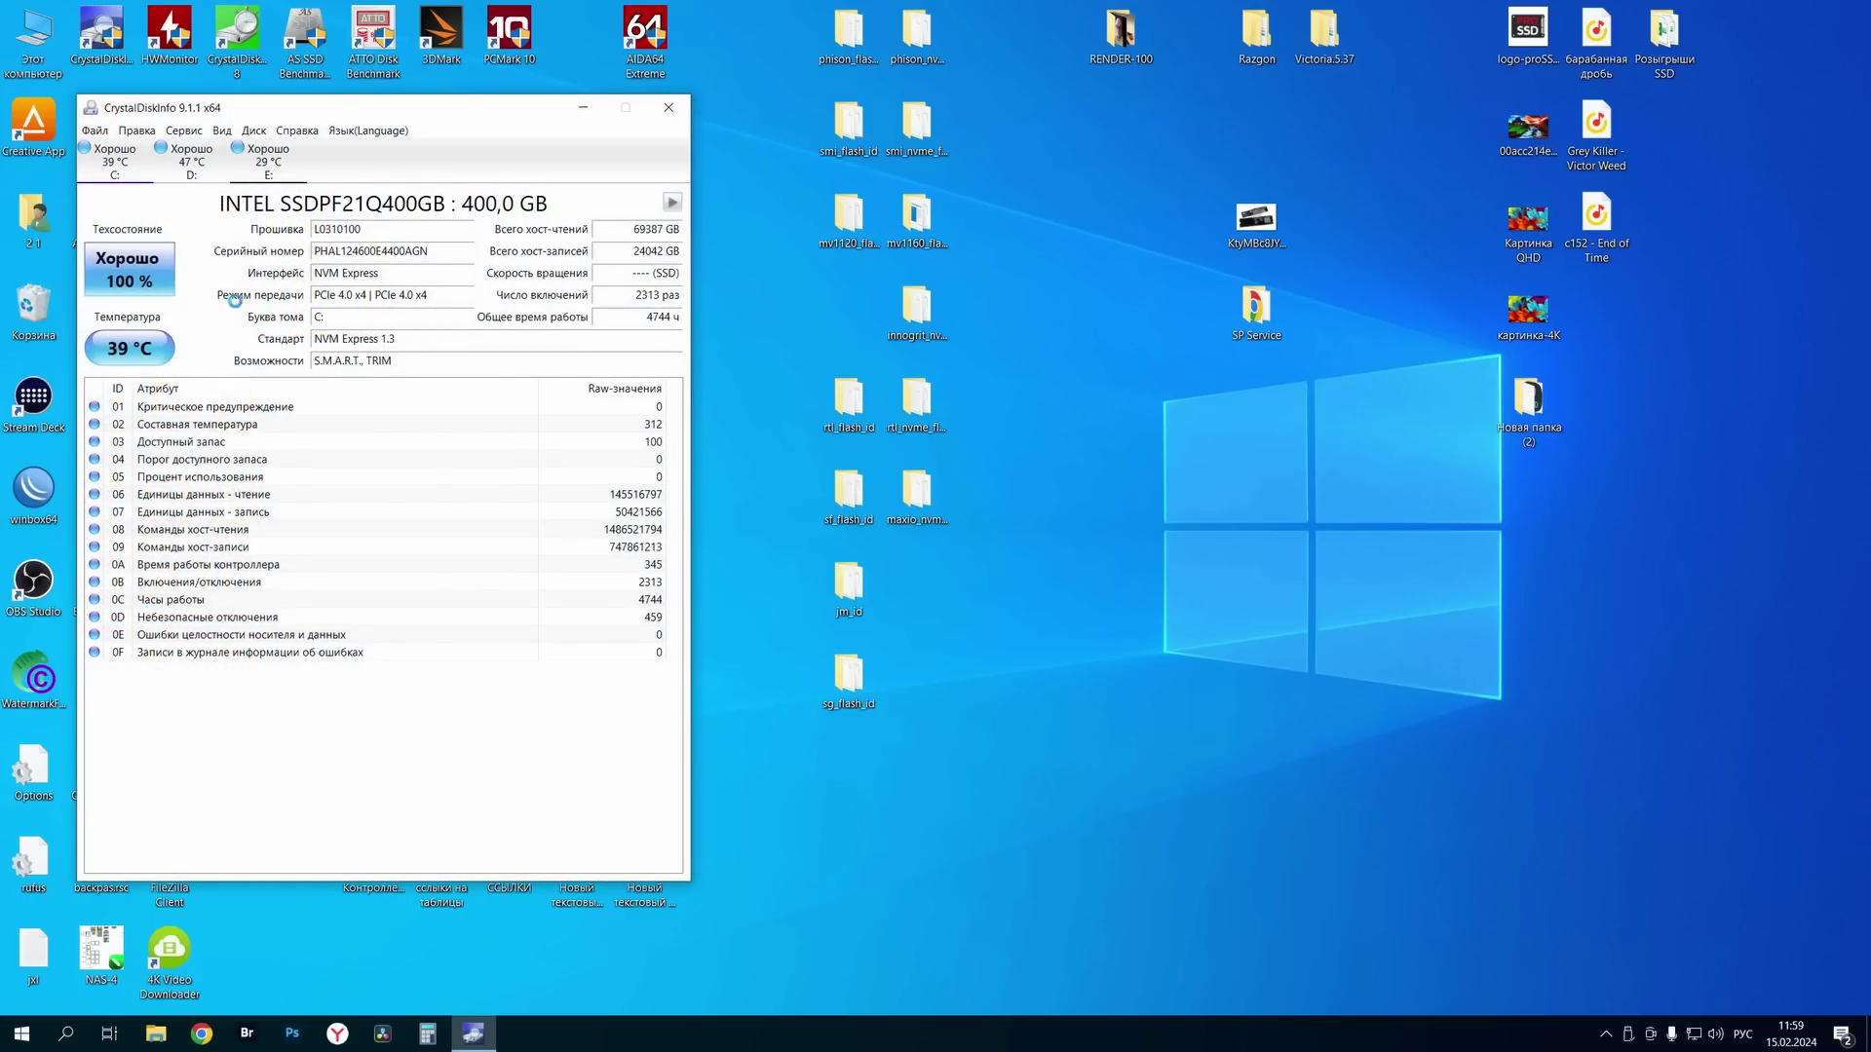
pyautogui.moveTo(304, 881); pyautogui.dragTo(335, 836)
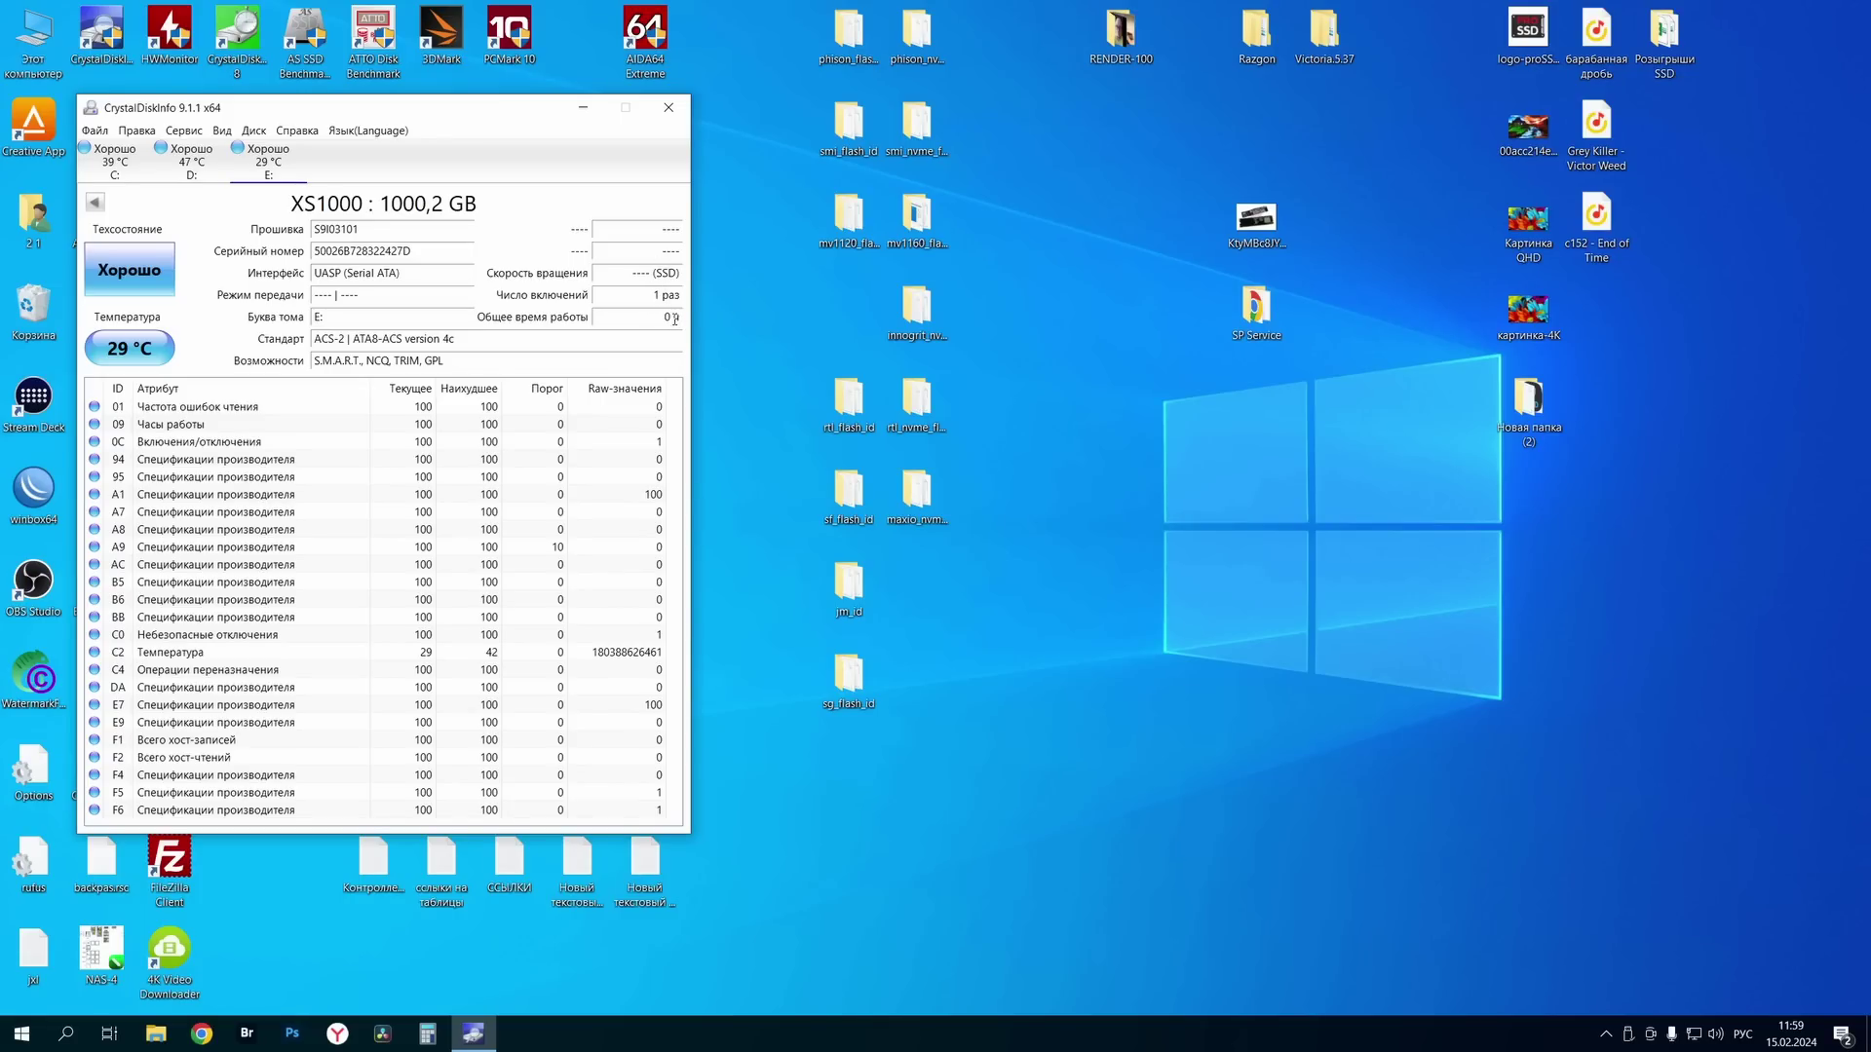
# Open HWMonitor, collapse every device except the XS1000, and place the window over the lower part of CrystalDiskInfo
pyautogui.doubleClick(169, 34)
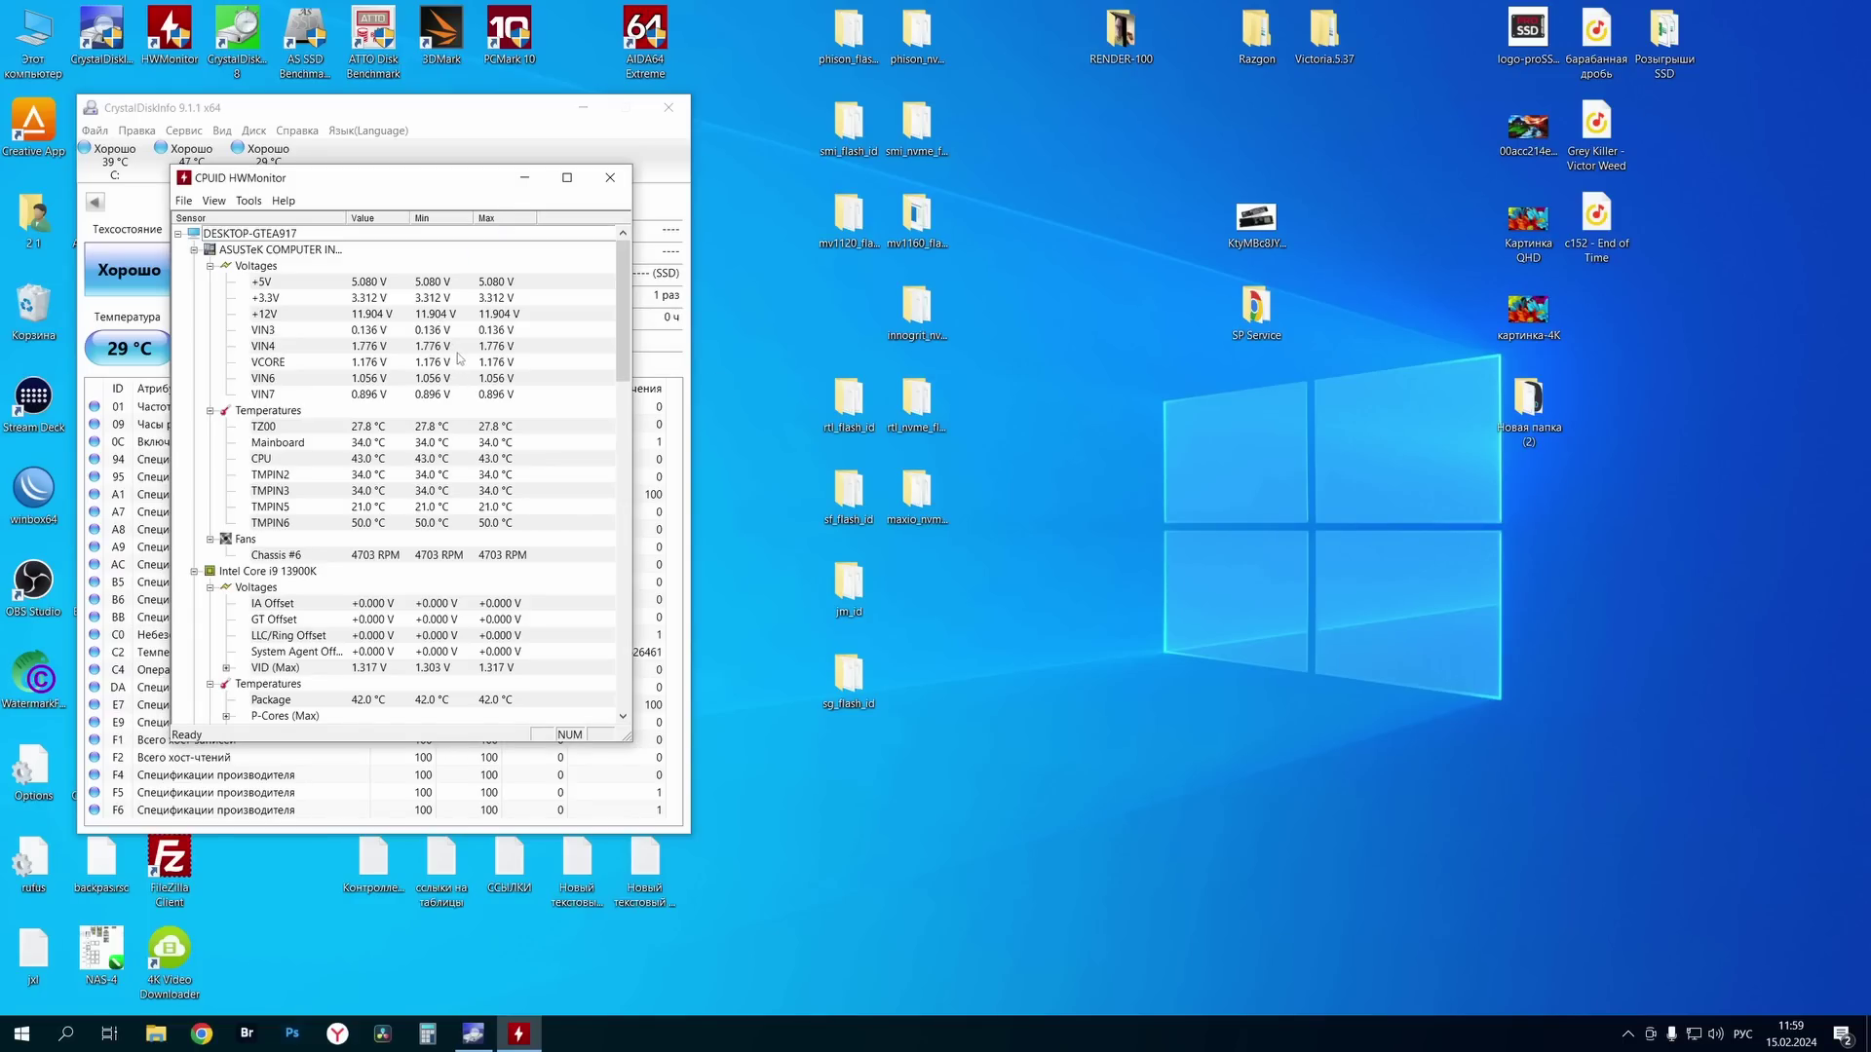
pyautogui.scroll(-5, 219, 292)
pyautogui.scroll(10, 219, 292)
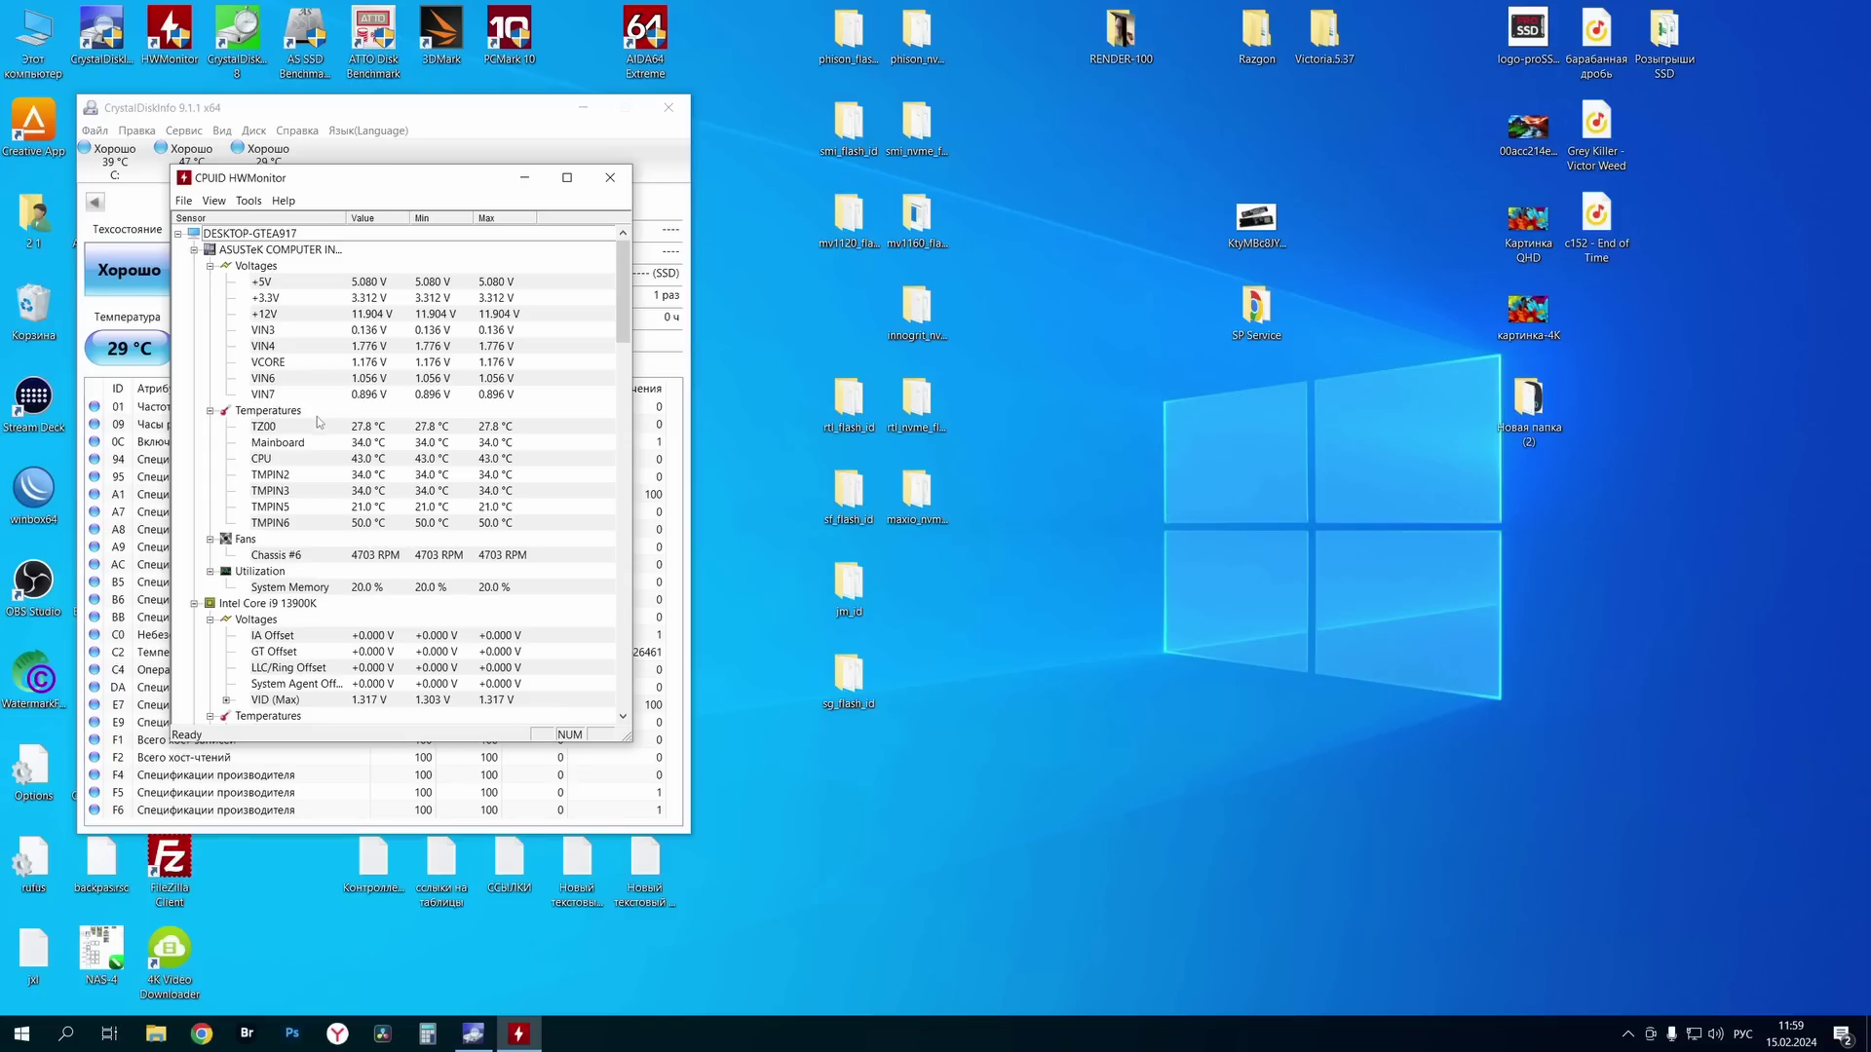
pyautogui.click(194, 250)
pyautogui.click(194, 265)
pyautogui.click(194, 281)
pyautogui.click(194, 297)
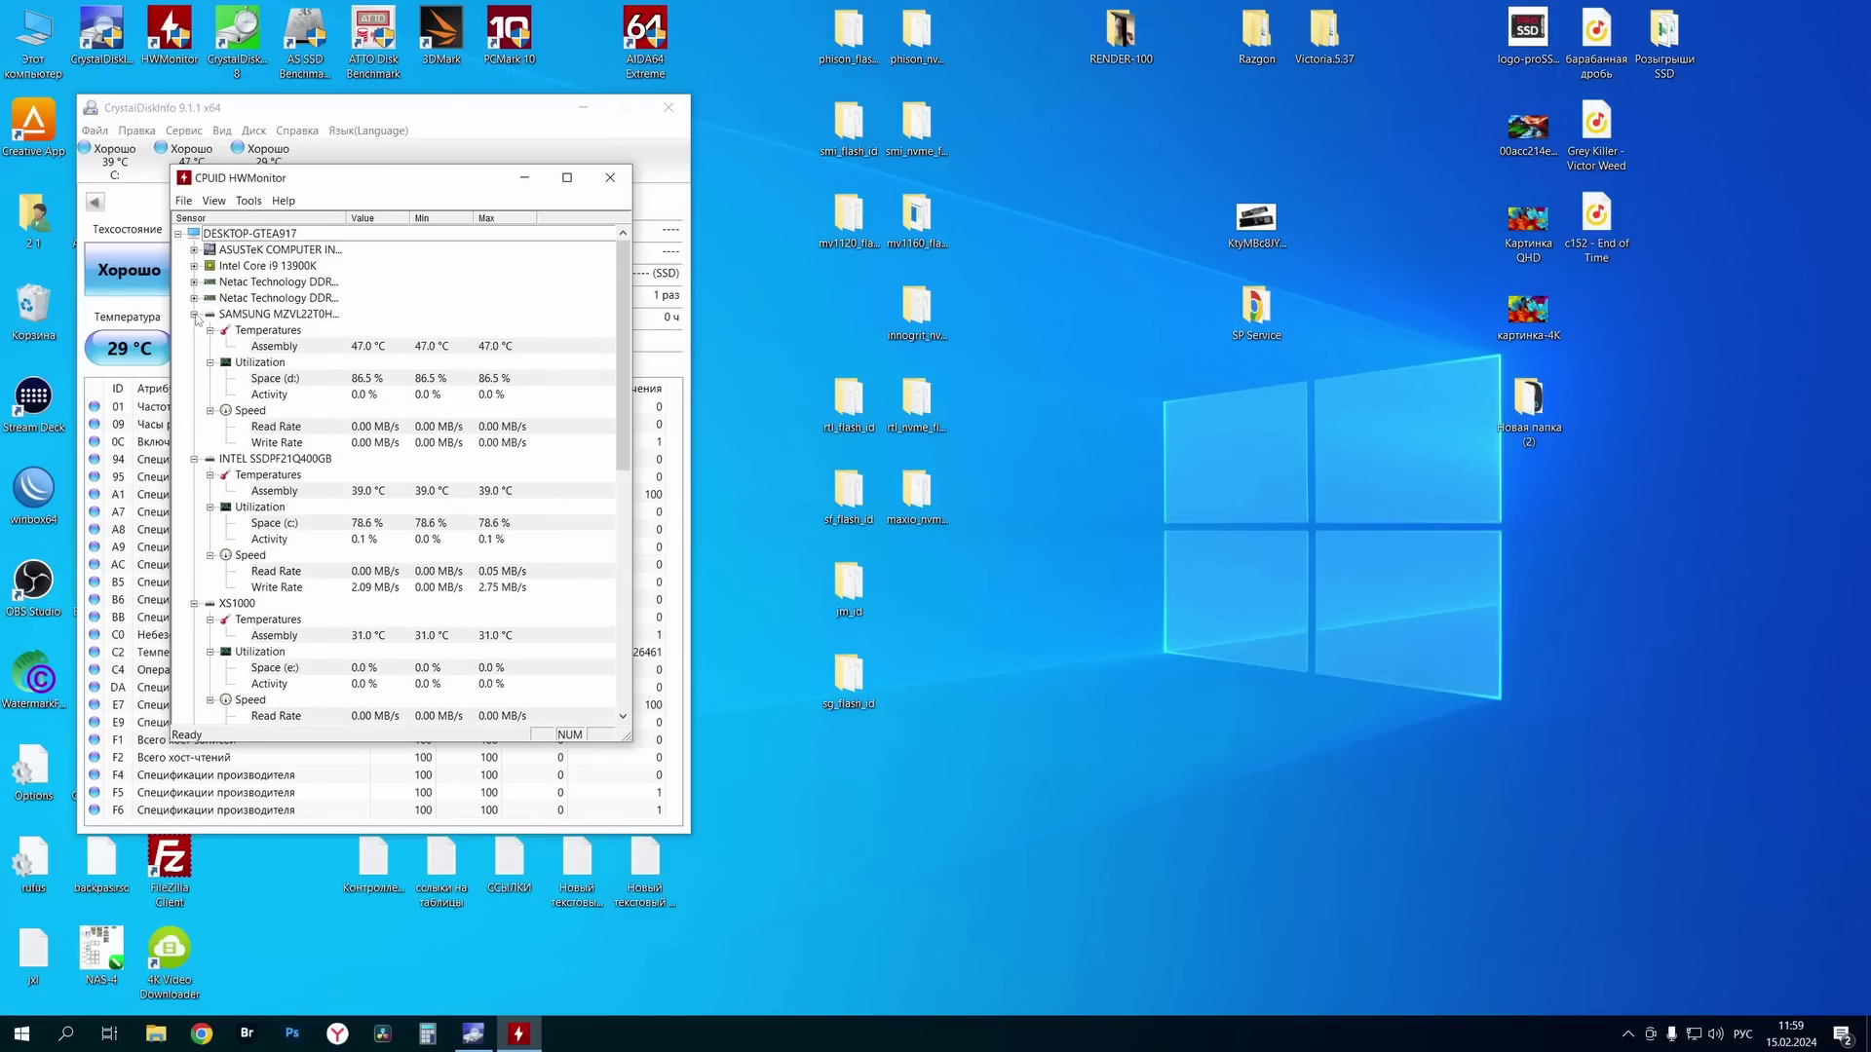
pyautogui.click(194, 314)
pyautogui.click(194, 329)
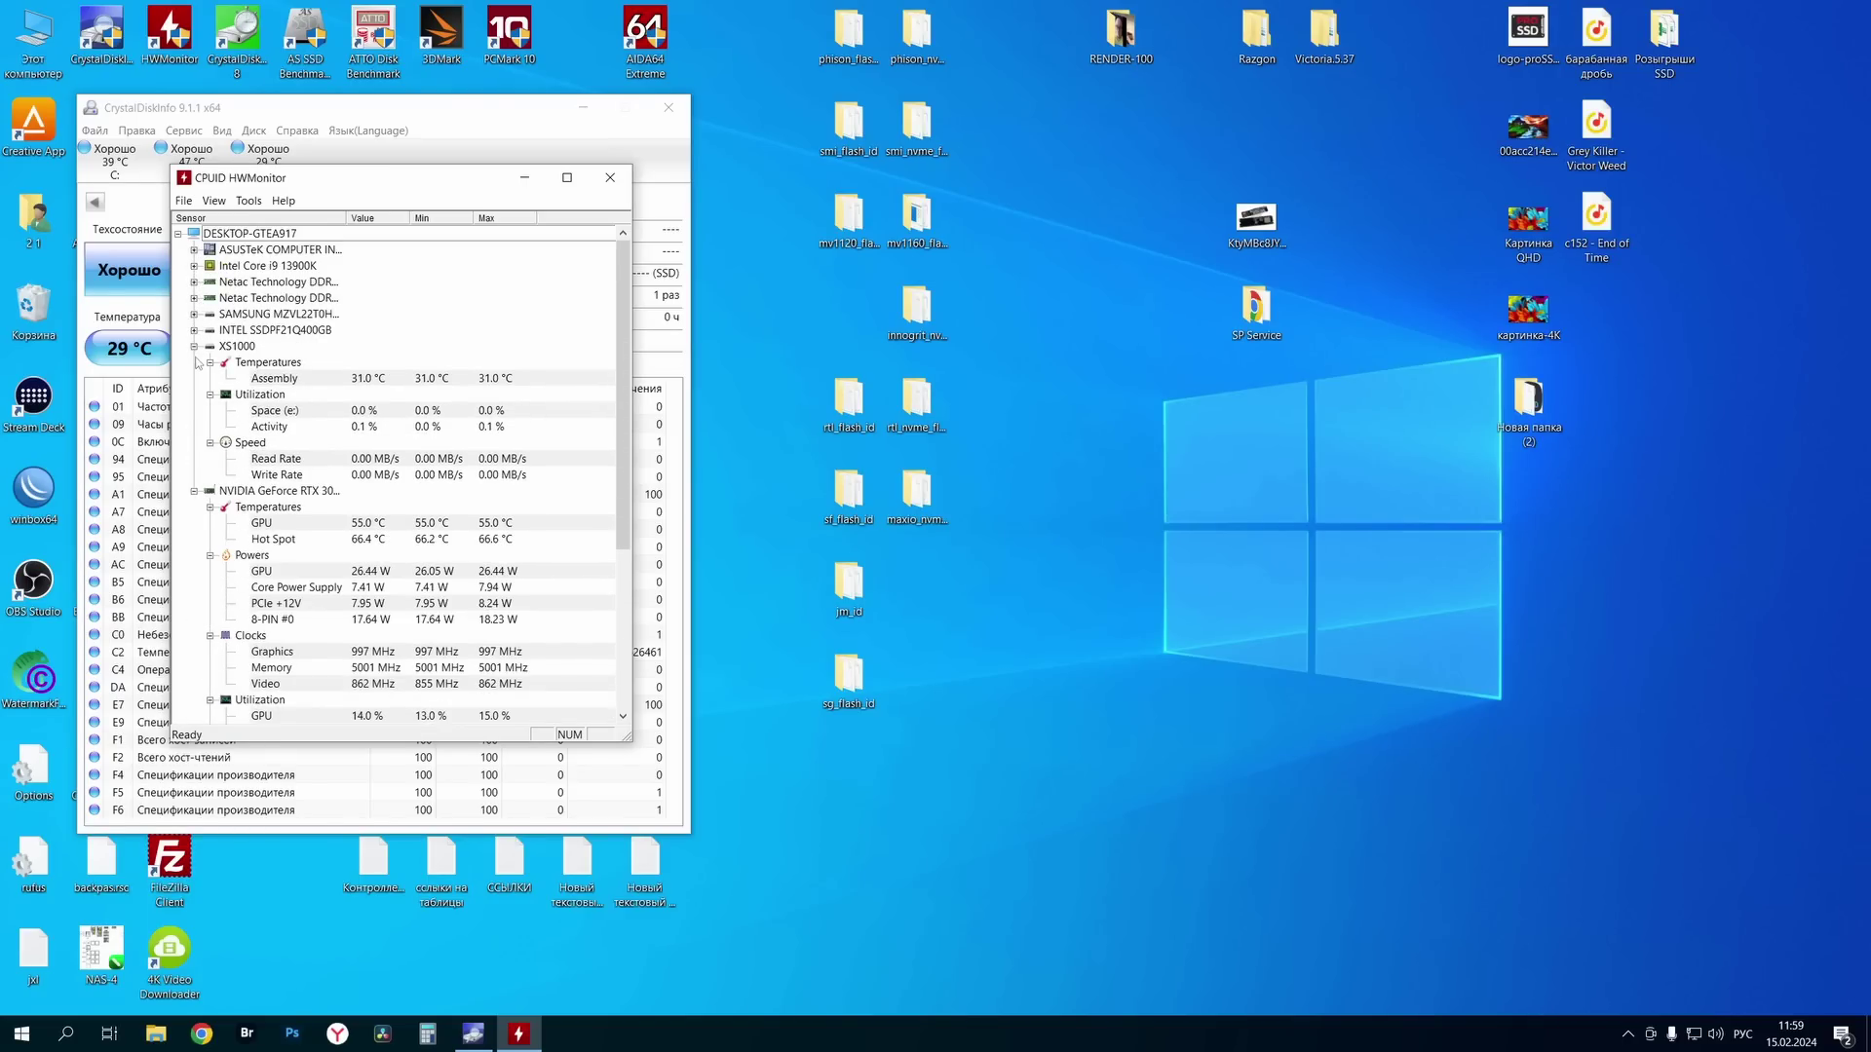
pyautogui.click(195, 492)
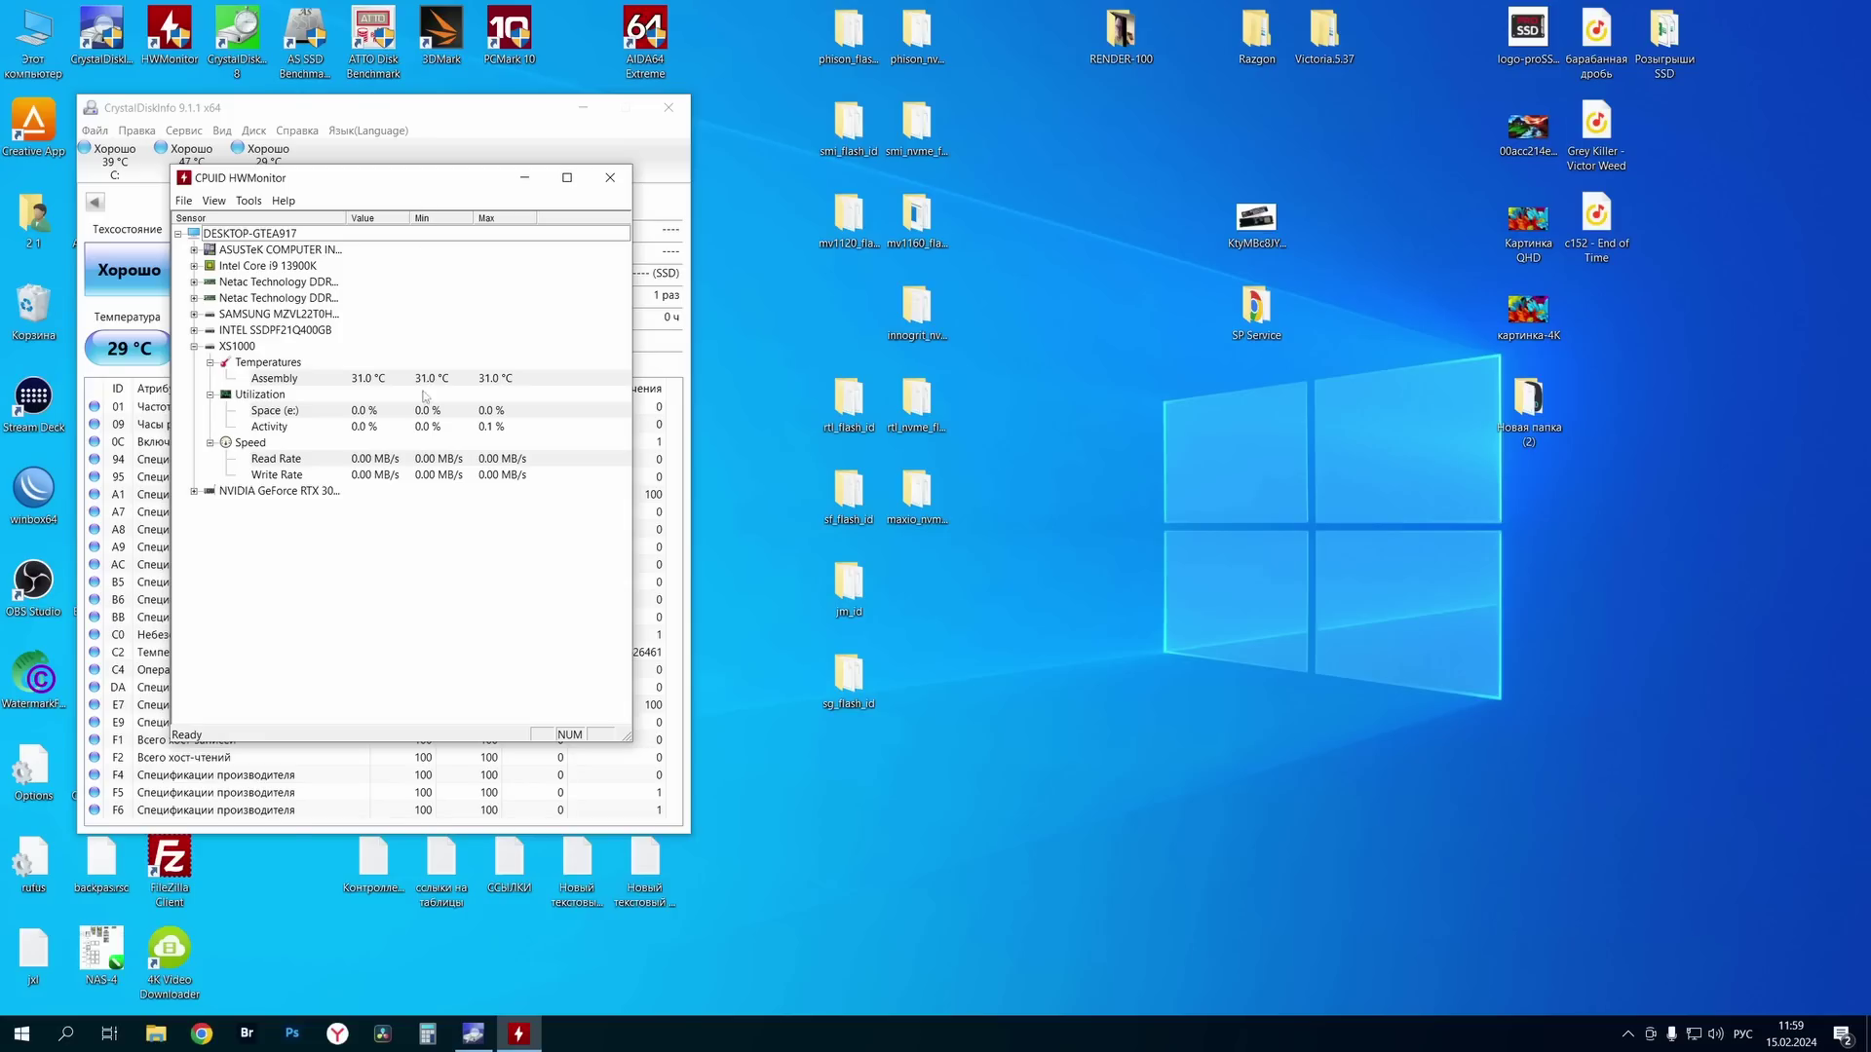
pyautogui.moveTo(419, 181); pyautogui.dragTo(396, 687)
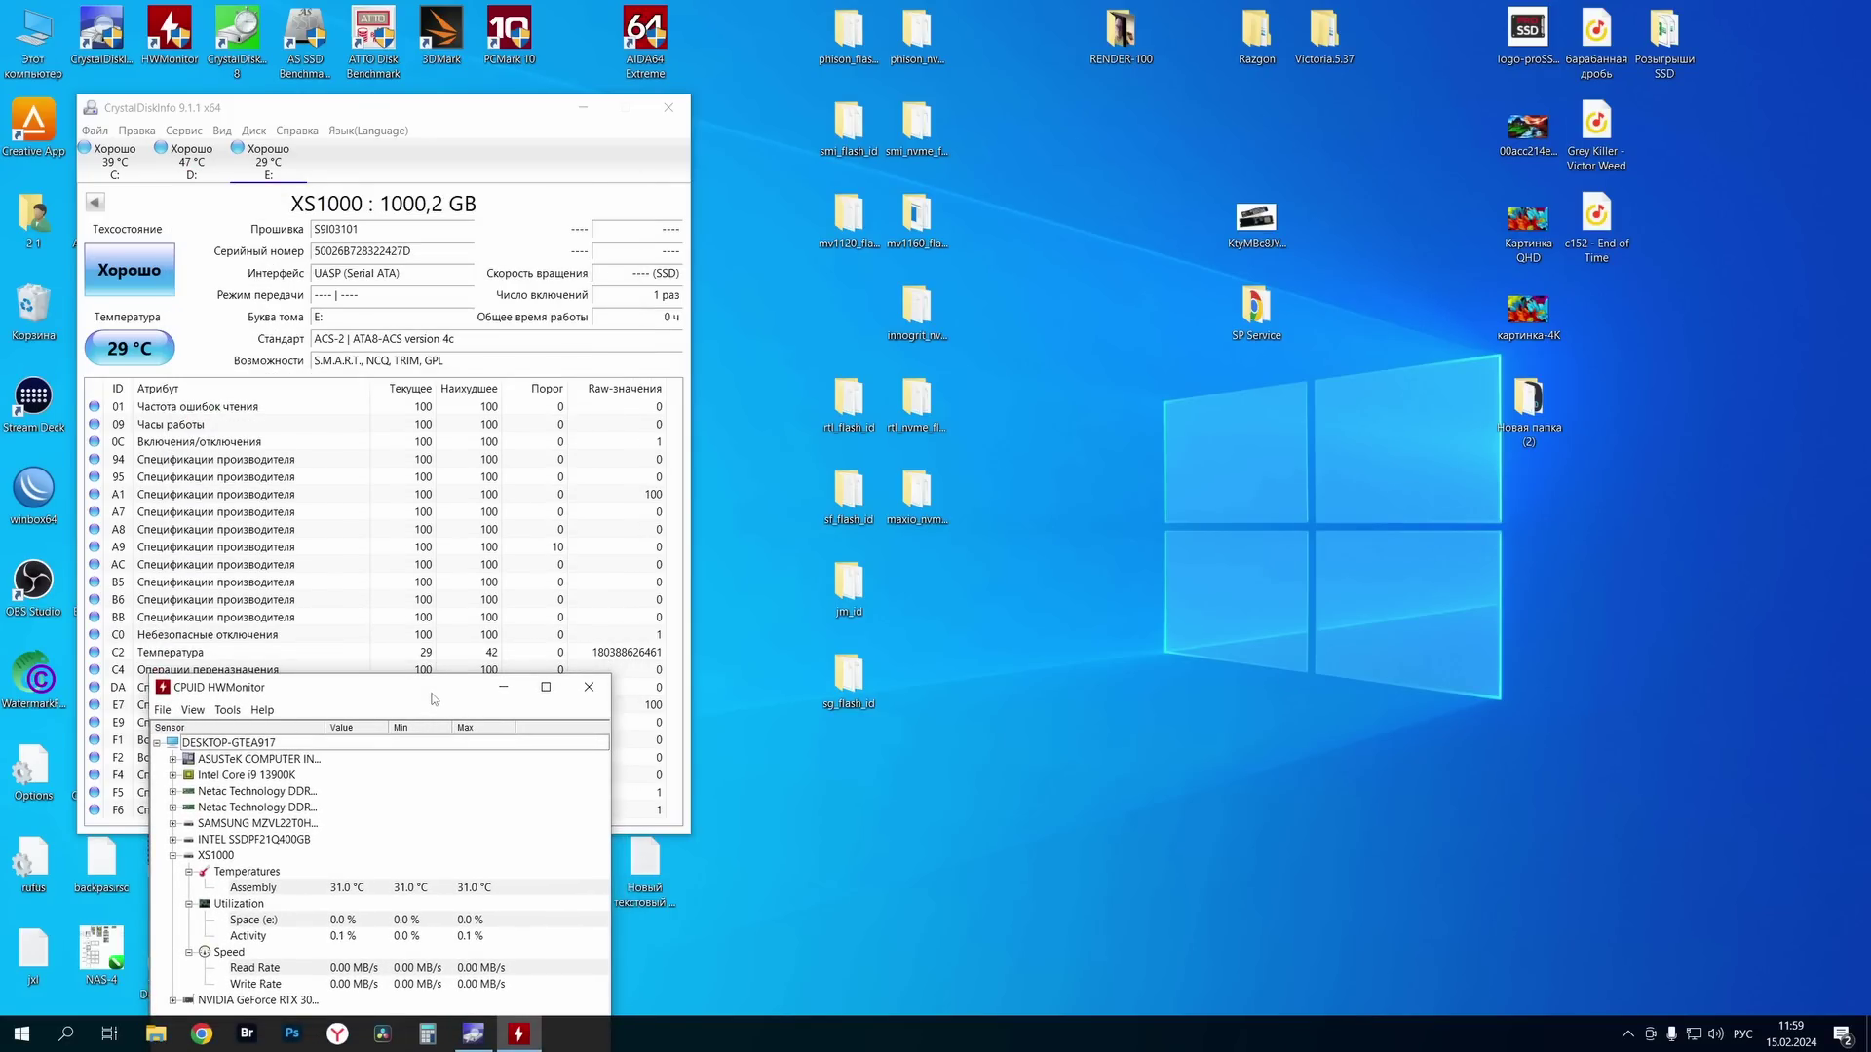
pyautogui.click(792, 716)
# Run smi_nvme_flash_id from the smi_nvme_flash_id folder on drive number 2, and close the console and folder
pyautogui.doubleClick(922, 136)
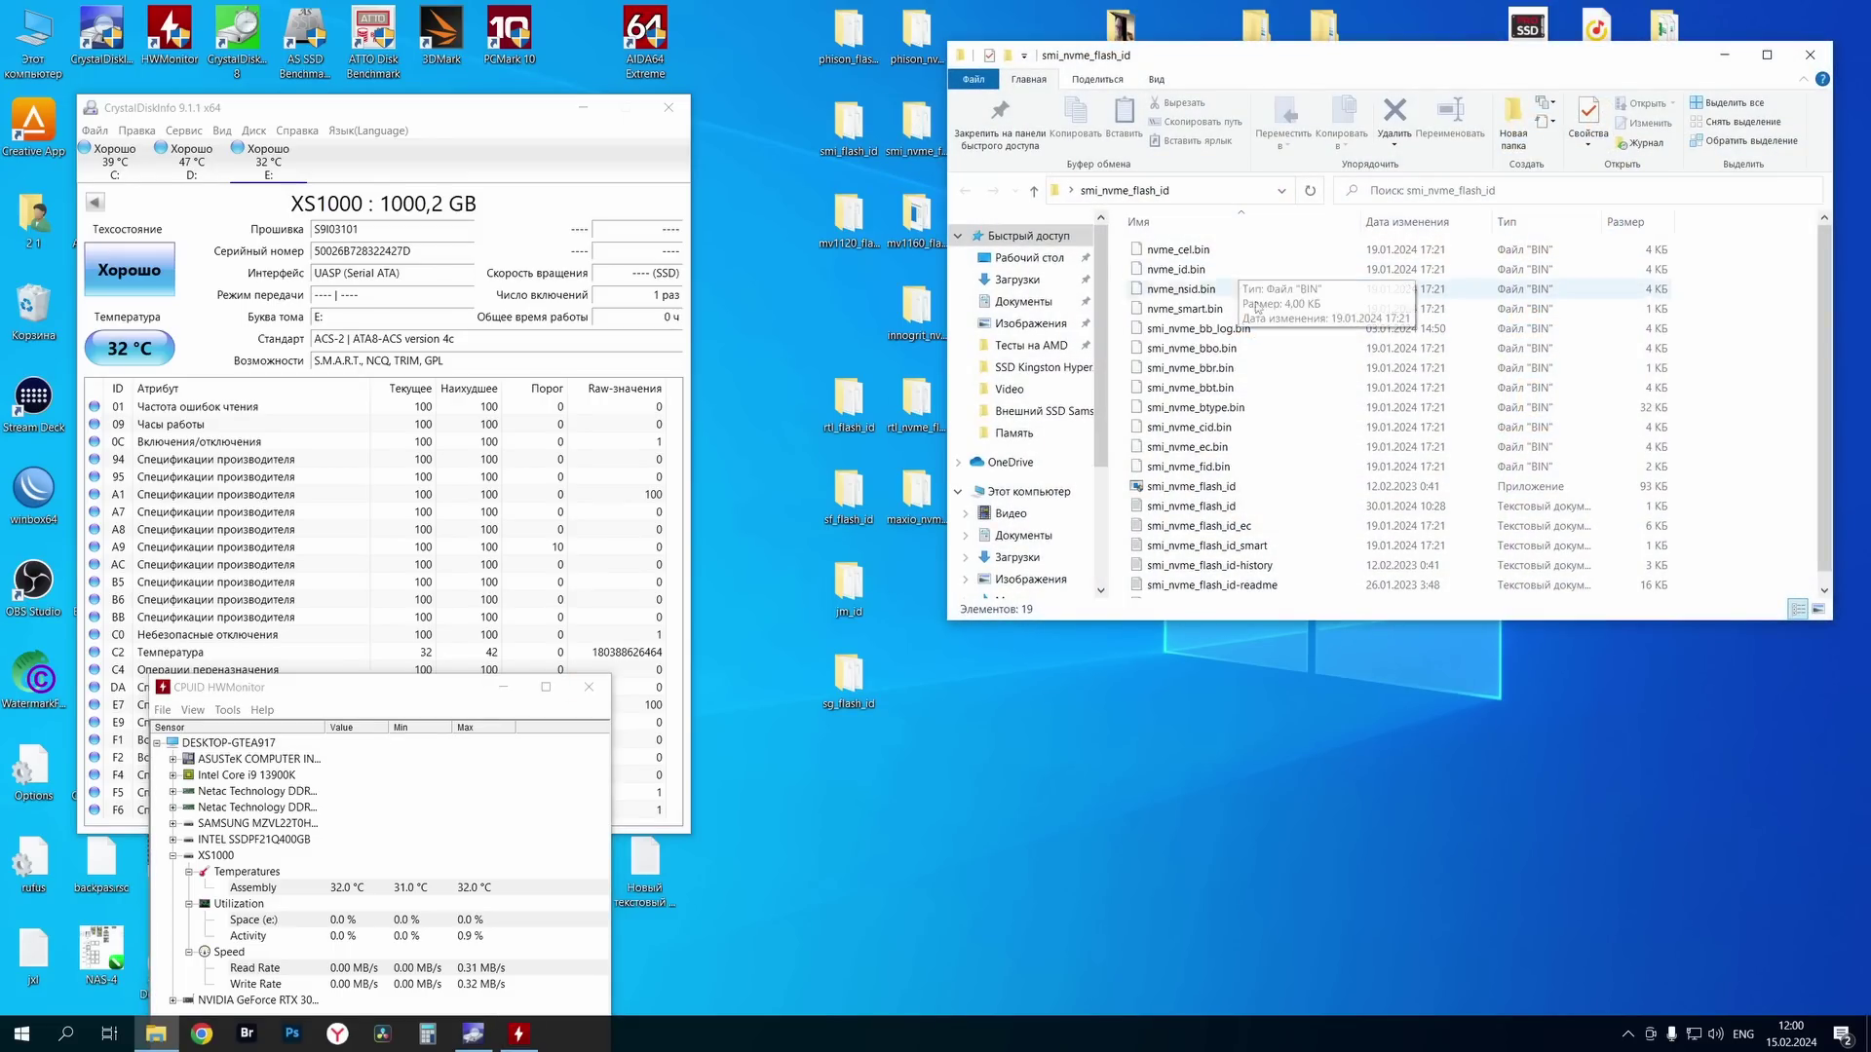
pyautogui.scroll(-1, 1225, 507)
pyautogui.doubleClick(1191, 471)
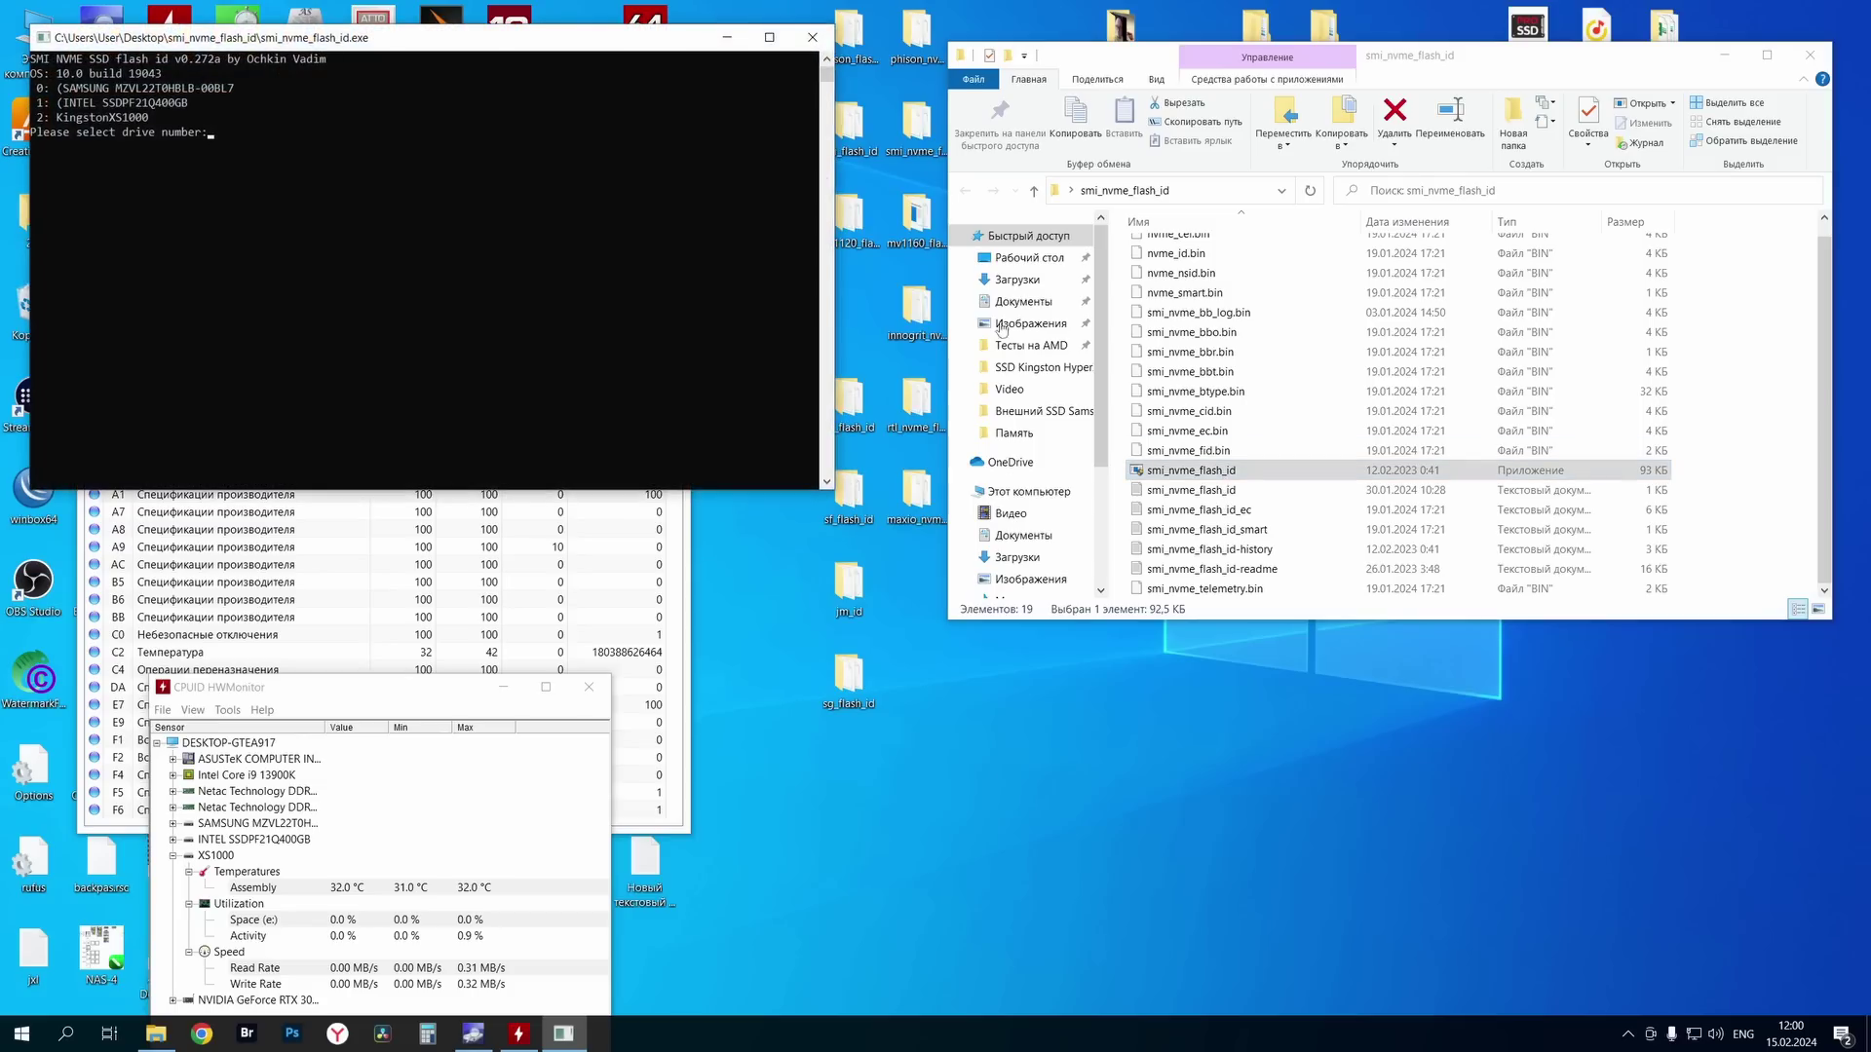
pyautogui.moveTo(658, 44); pyautogui.dragTo(1428, 212)
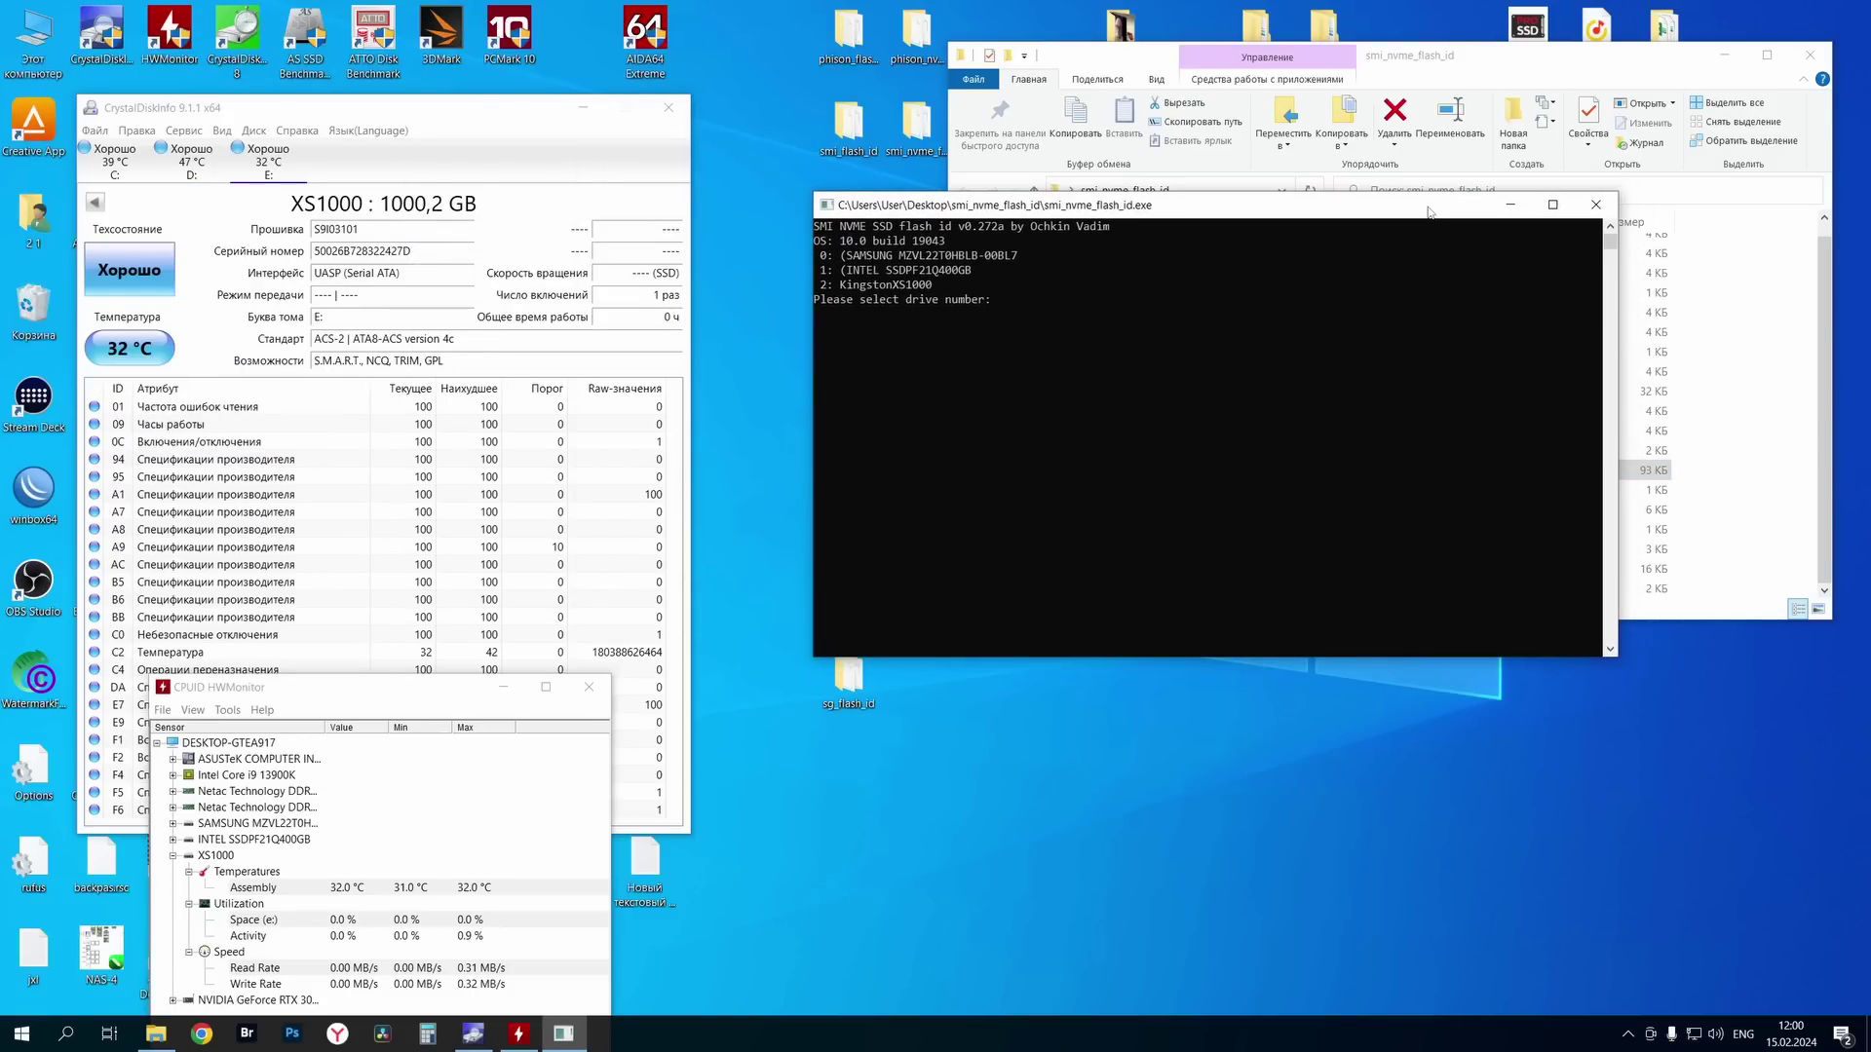
pyautogui.write('2')
pyautogui.press('Return')
pyautogui.click(1595, 205)
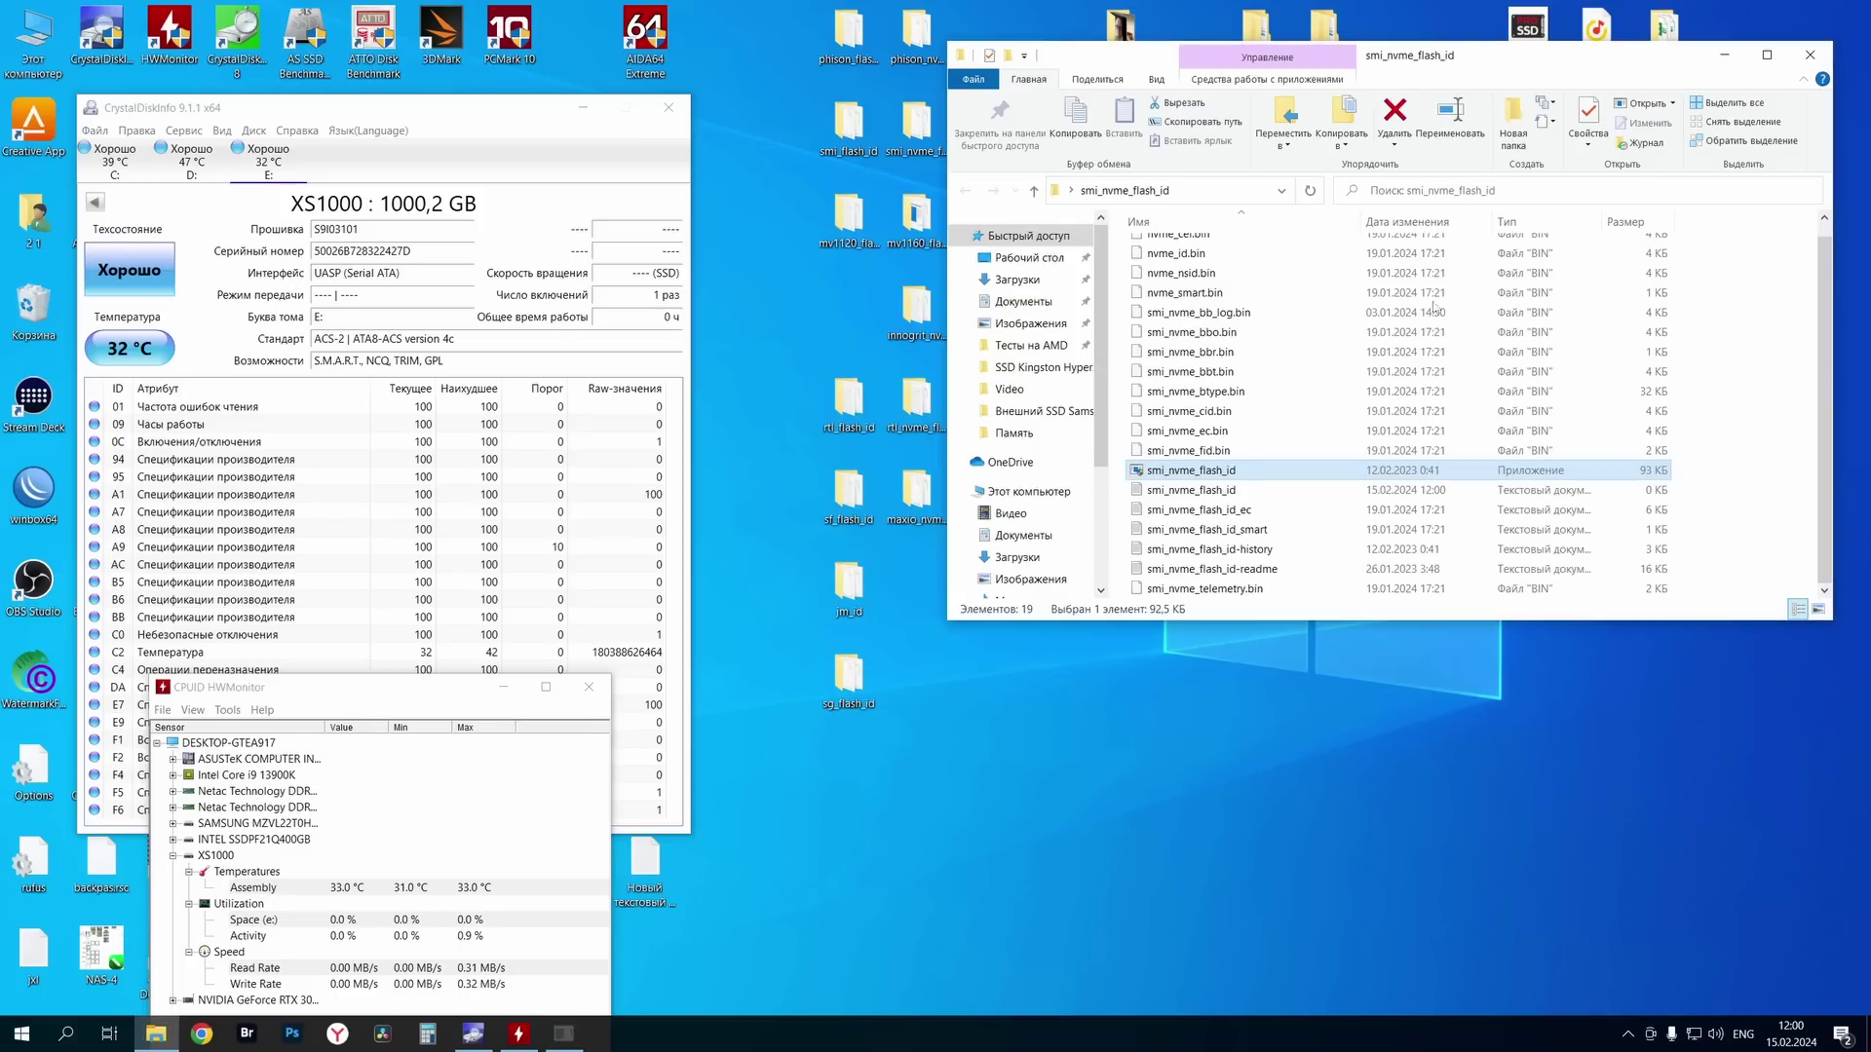
pyautogui.click(1809, 54)
# Run smi_flash_id_ata from the smi_flash_id folder on drive number 2, read its controller report, and close the console
pyautogui.doubleClick(848, 122)
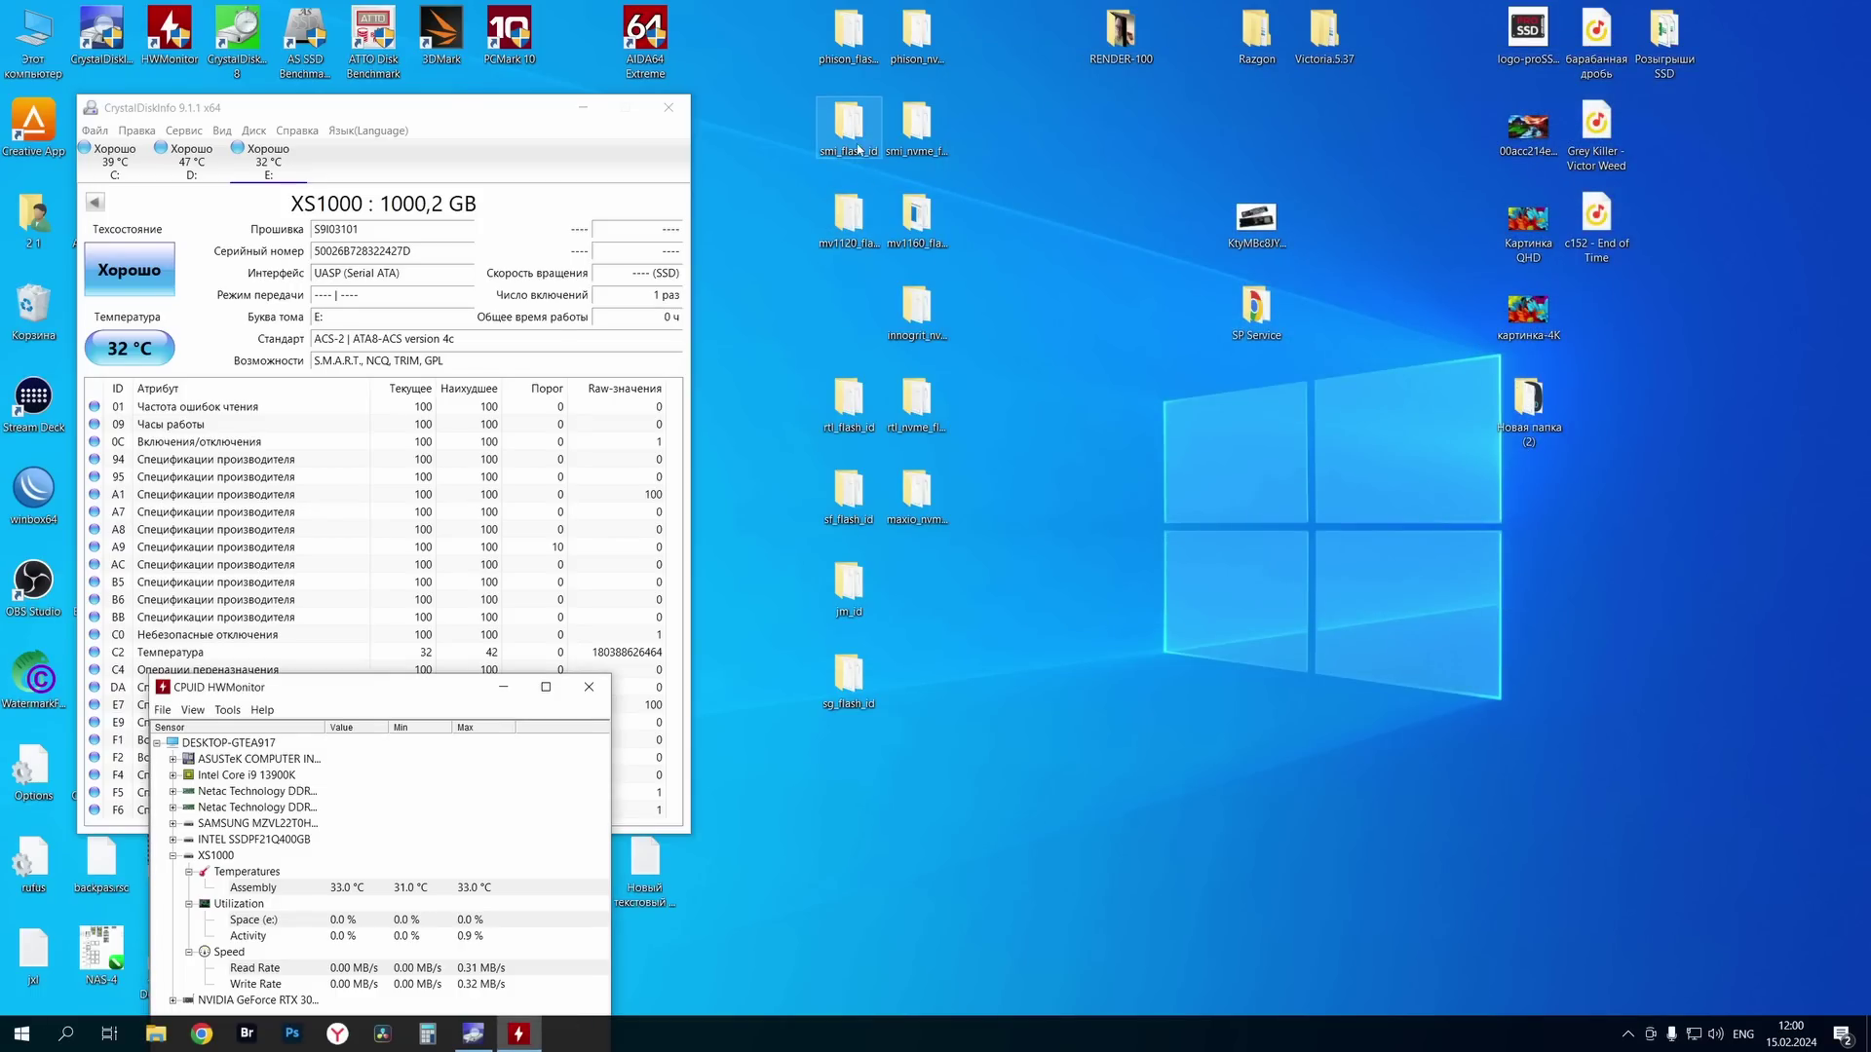
pyautogui.doubleClick(1157, 350)
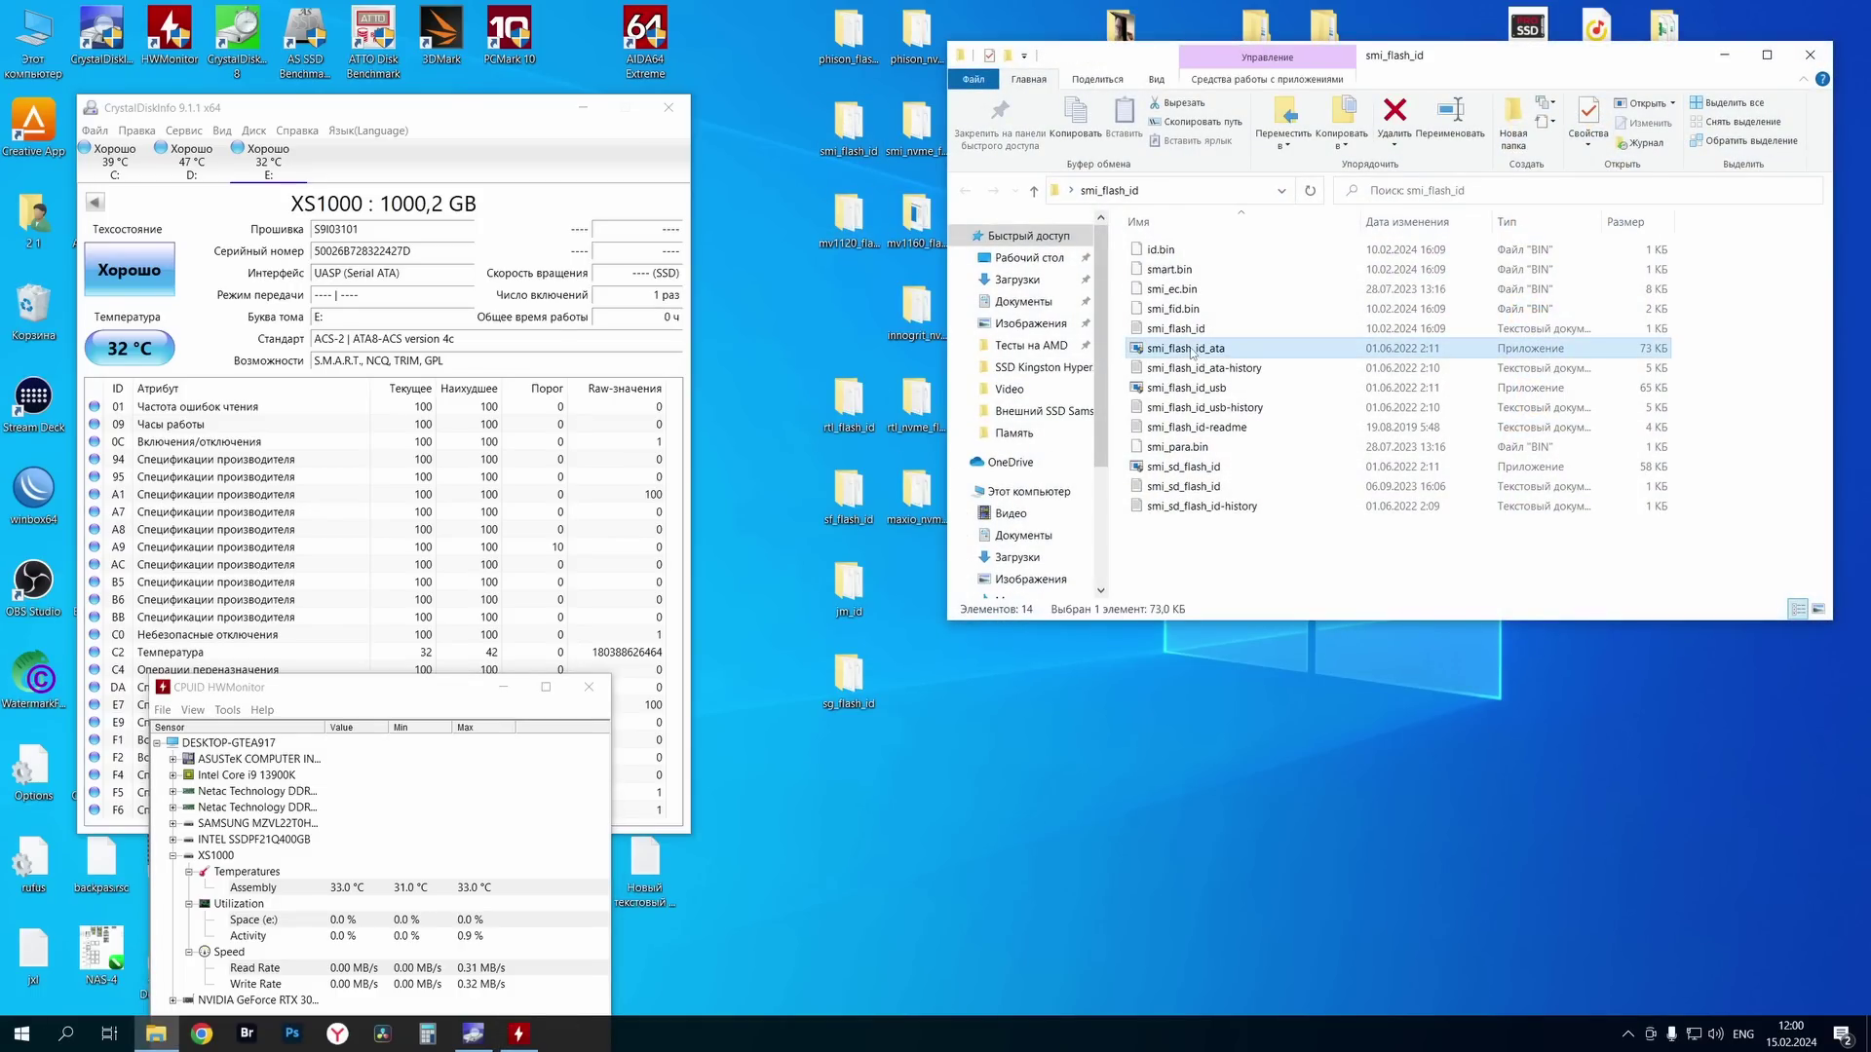
pyautogui.moveTo(695, 56); pyautogui.dragTo(1484, 341)
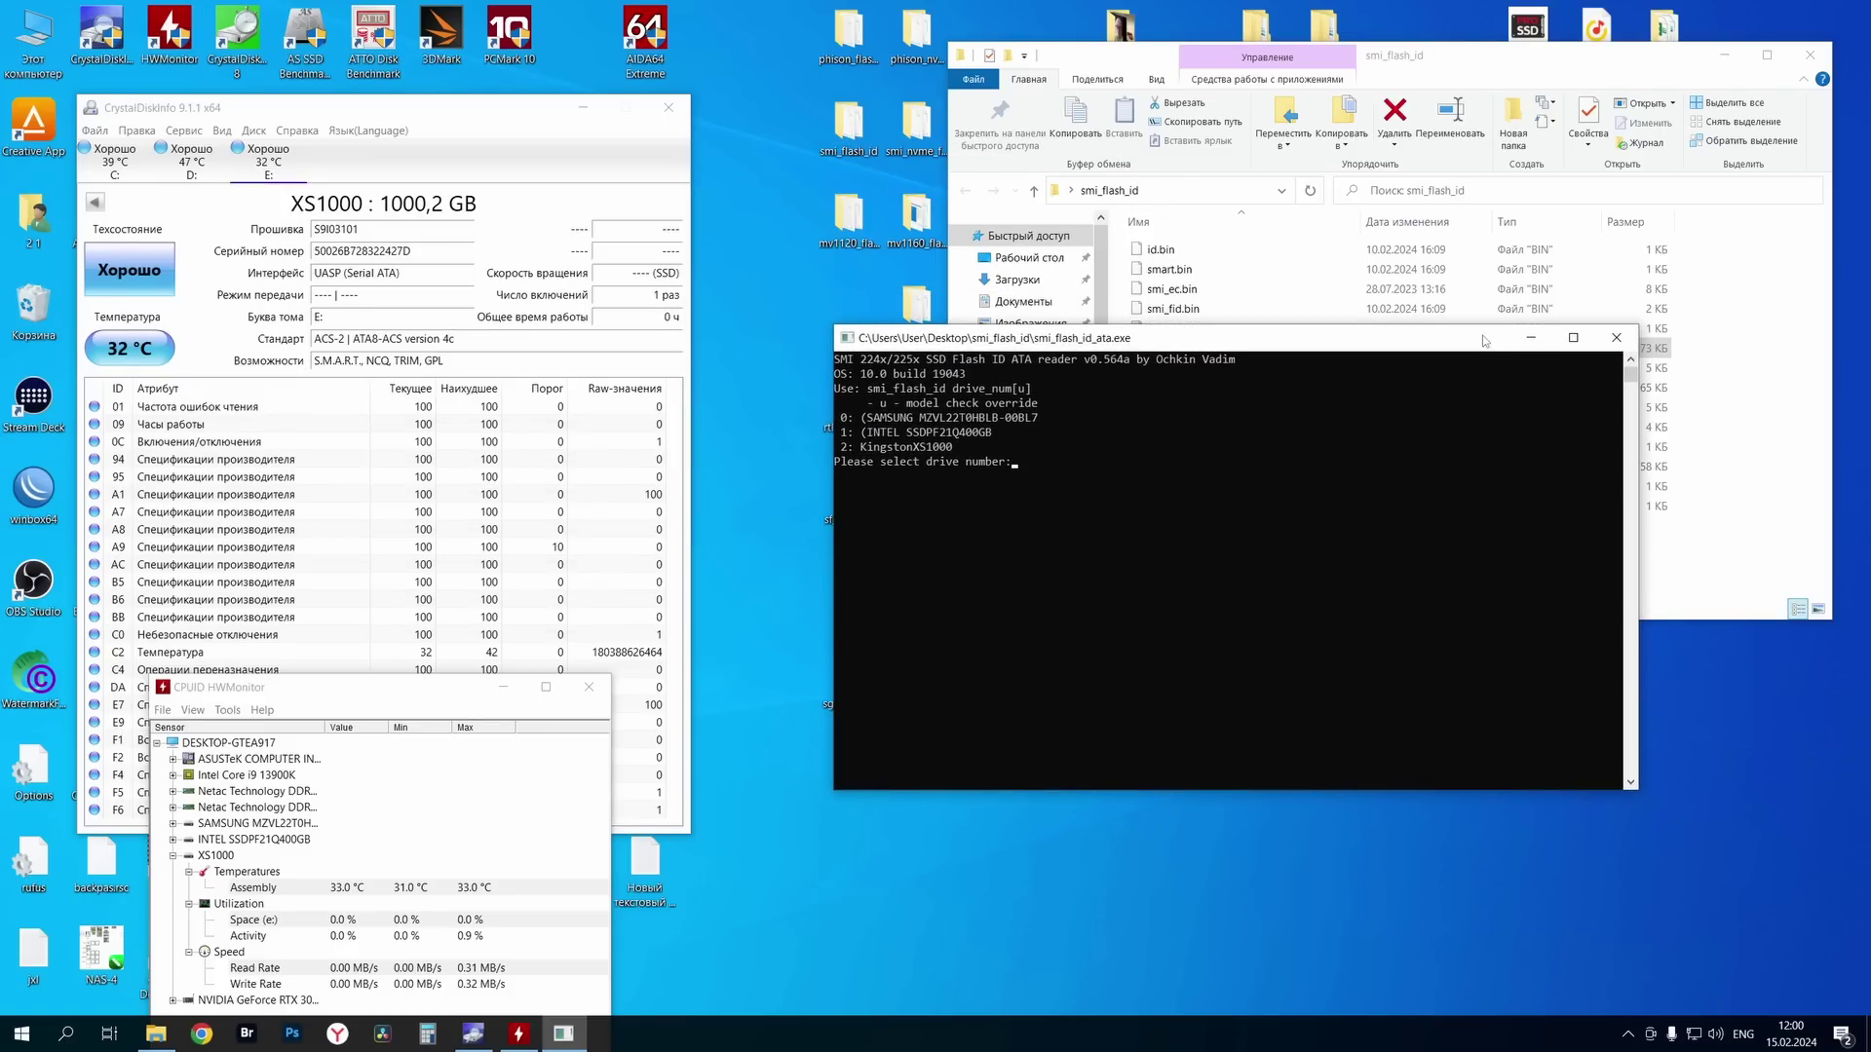
pyautogui.write('2')
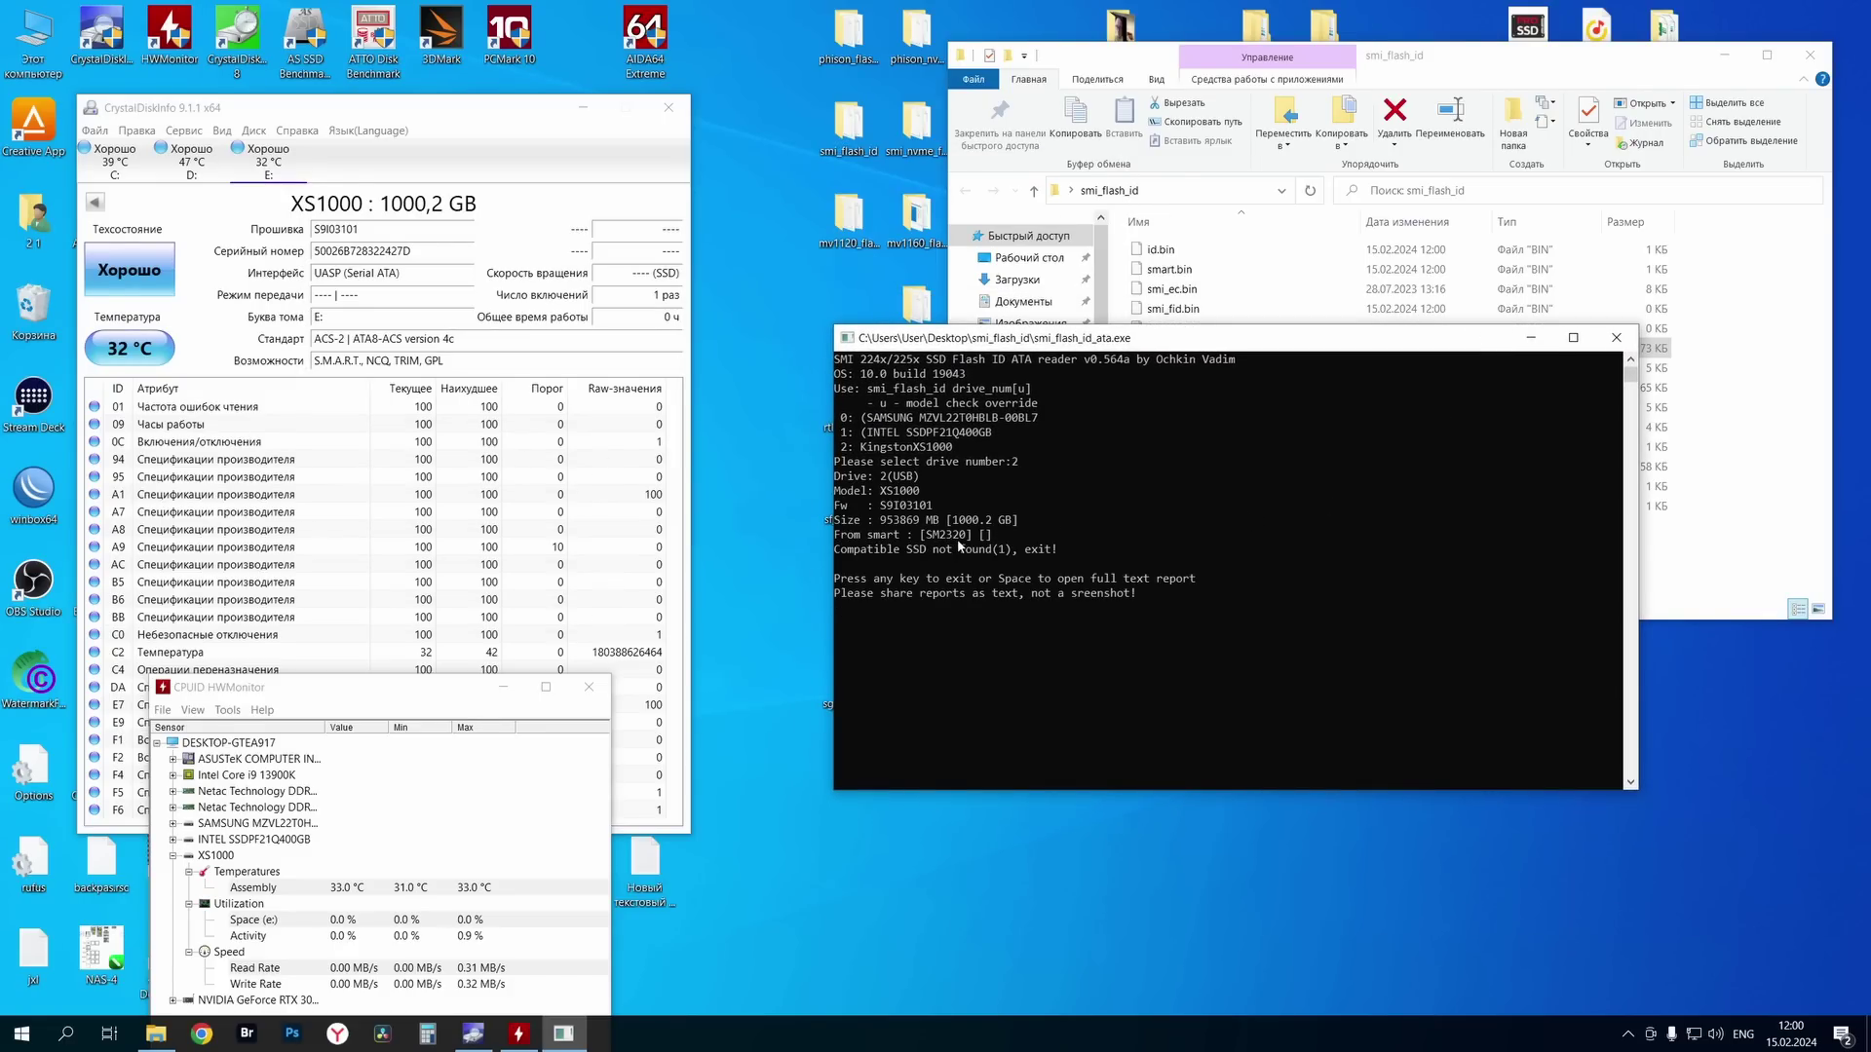
pyautogui.click(1616, 337)
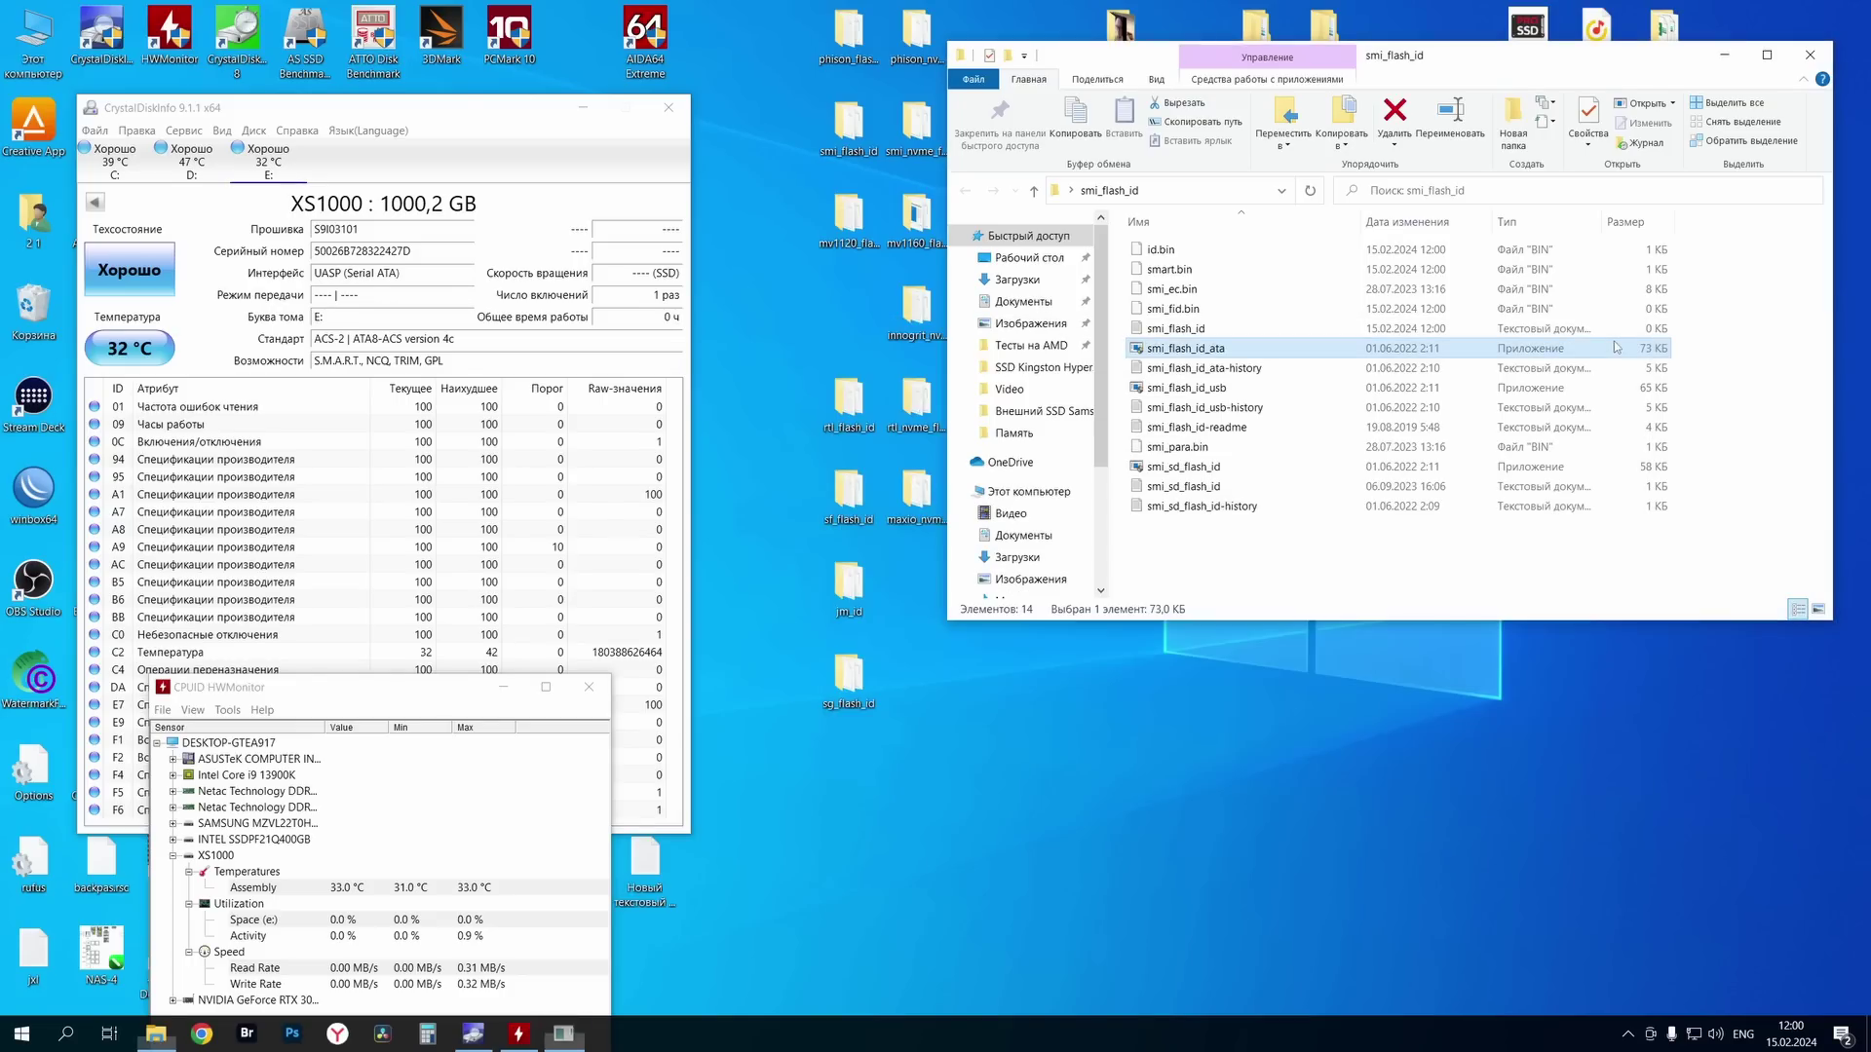
# Run smi_flash_id_usb on drive number 2, read its report, and close the console
pyautogui.click(1208, 388)
pyautogui.doubleClick(1211, 388)
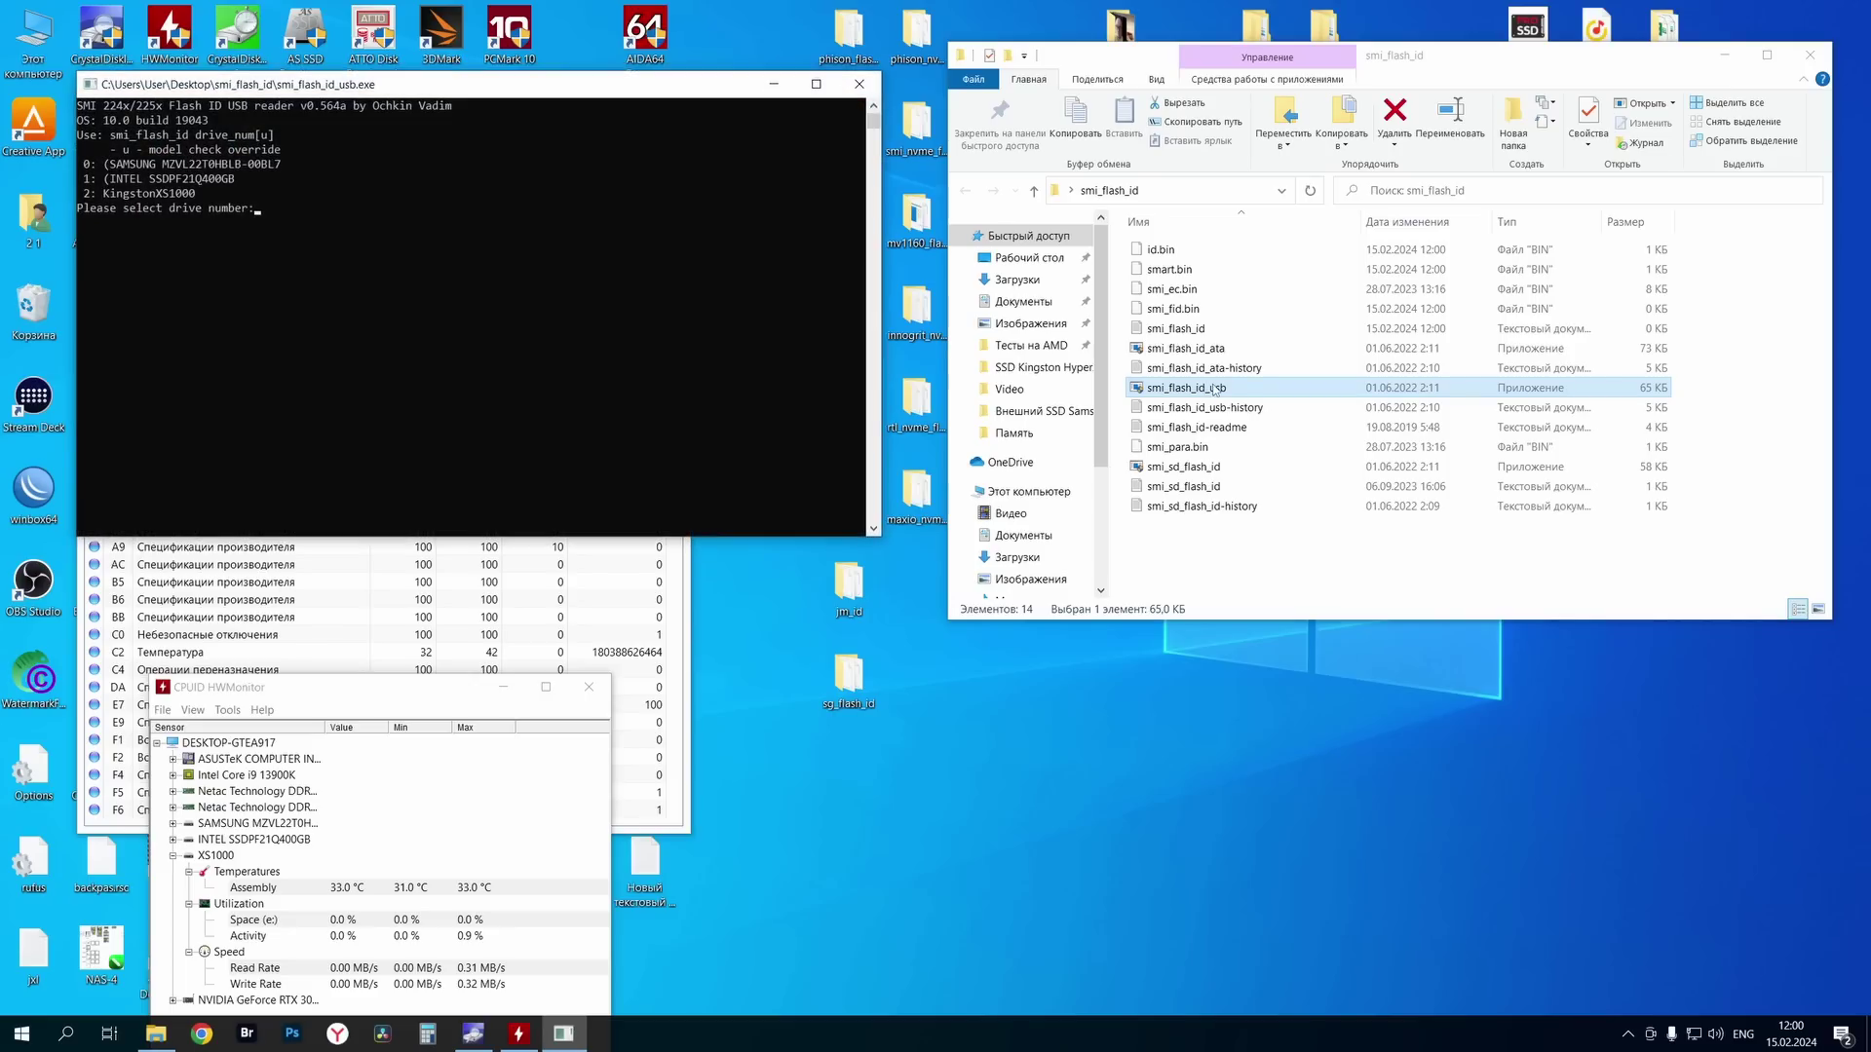
pyautogui.write('2')
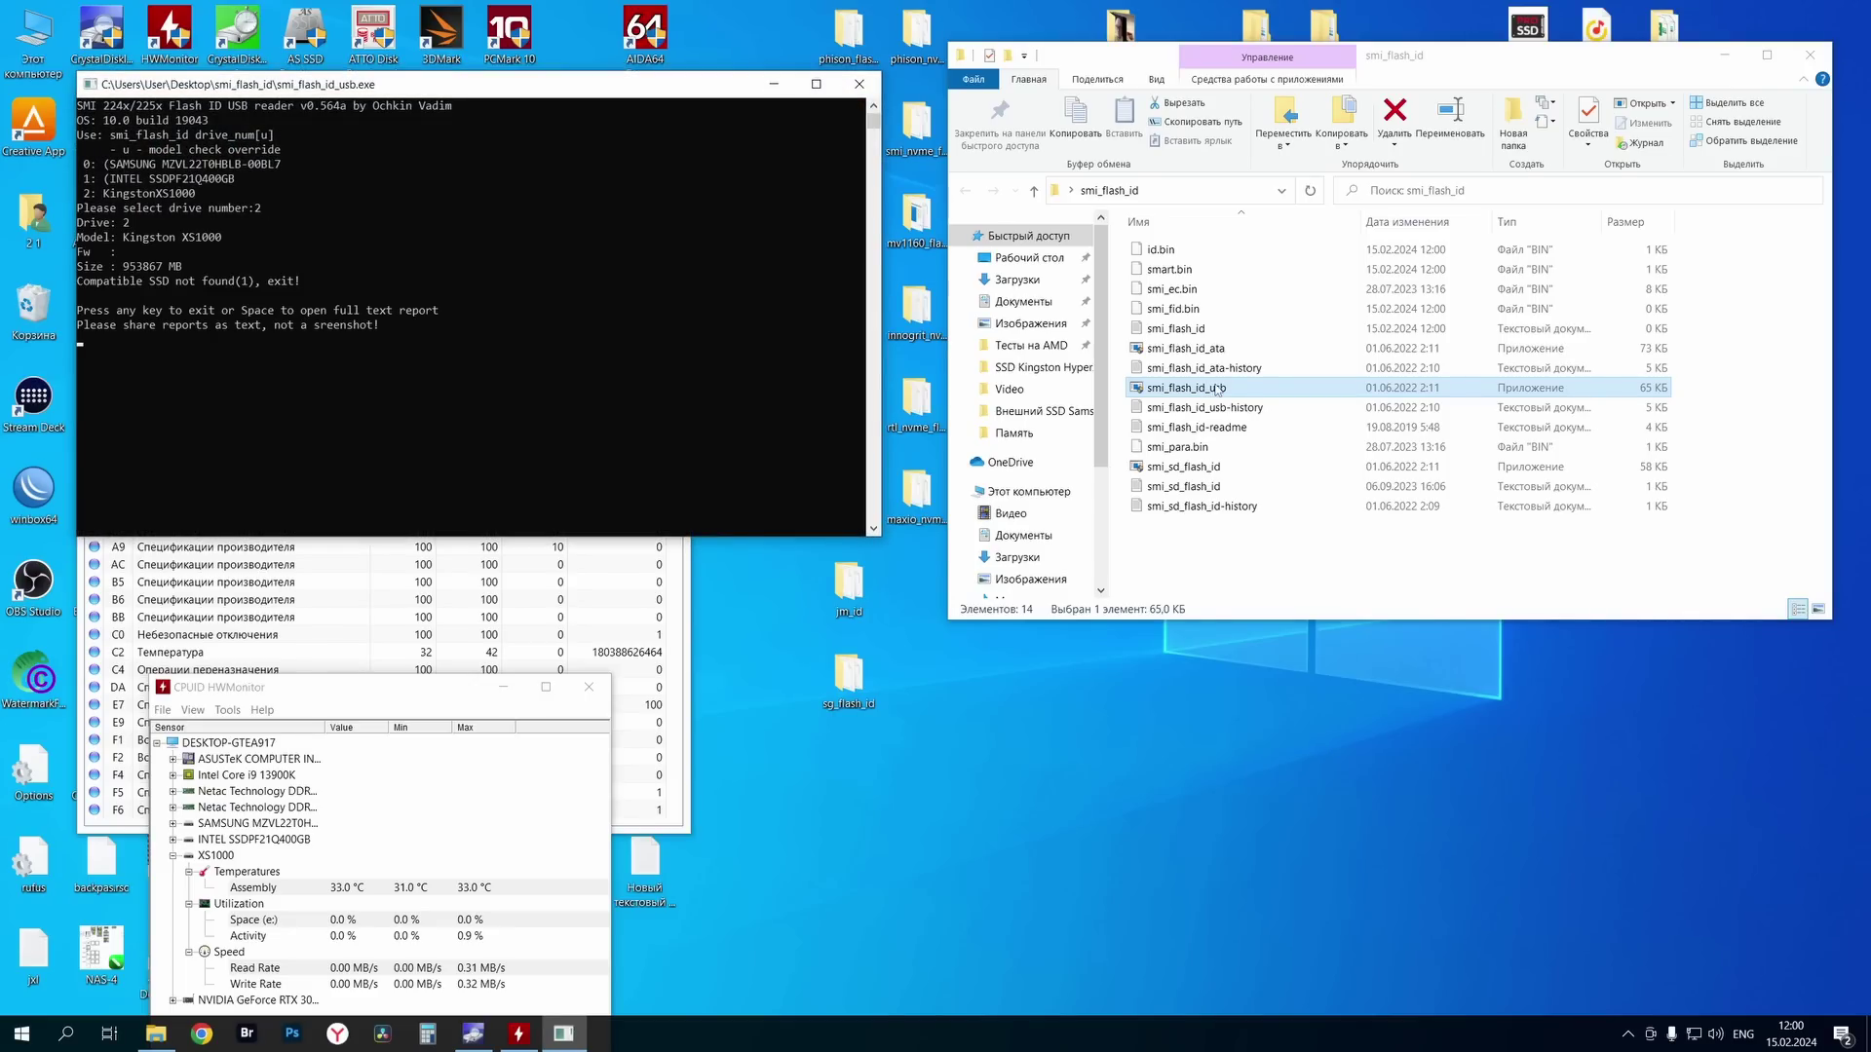
pyautogui.click(859, 85)
# Run smi_sd_flash_id twice on drive number 2, and close the smi_flash_id folder
pyautogui.doubleClick(1196, 466)
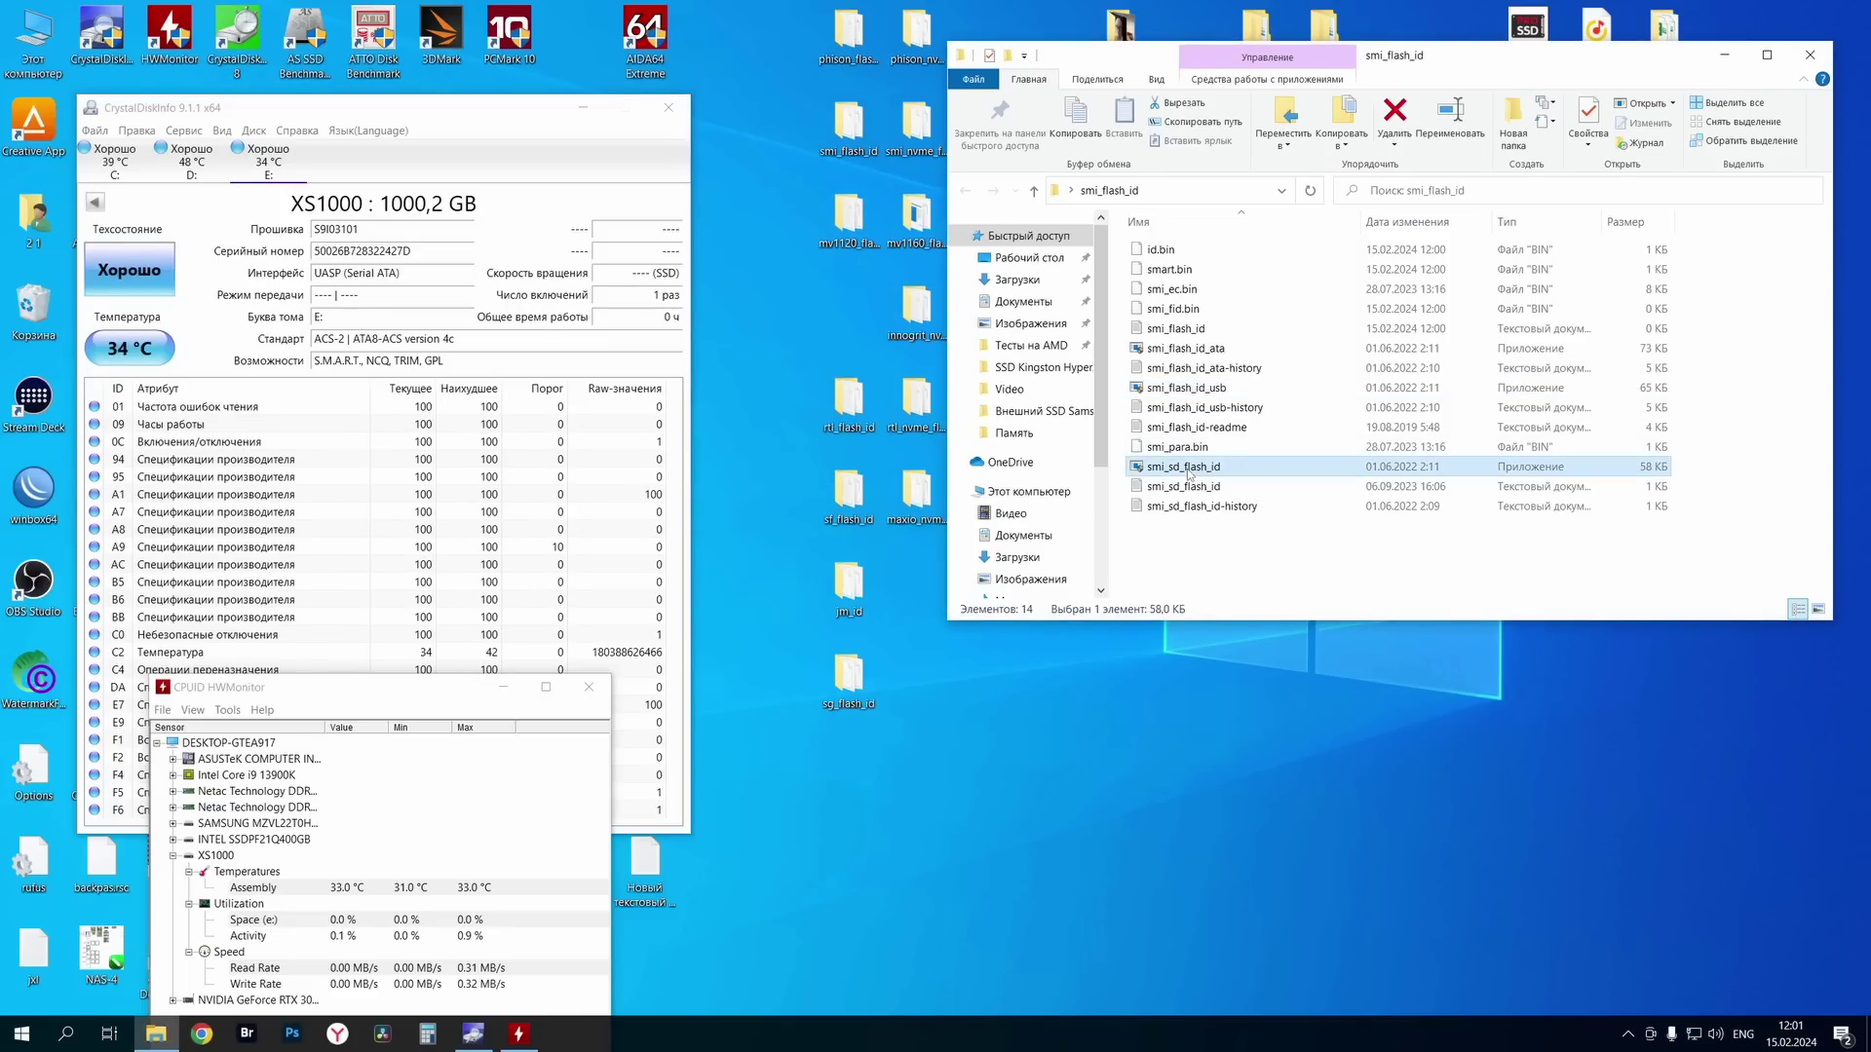
pyautogui.write('2')
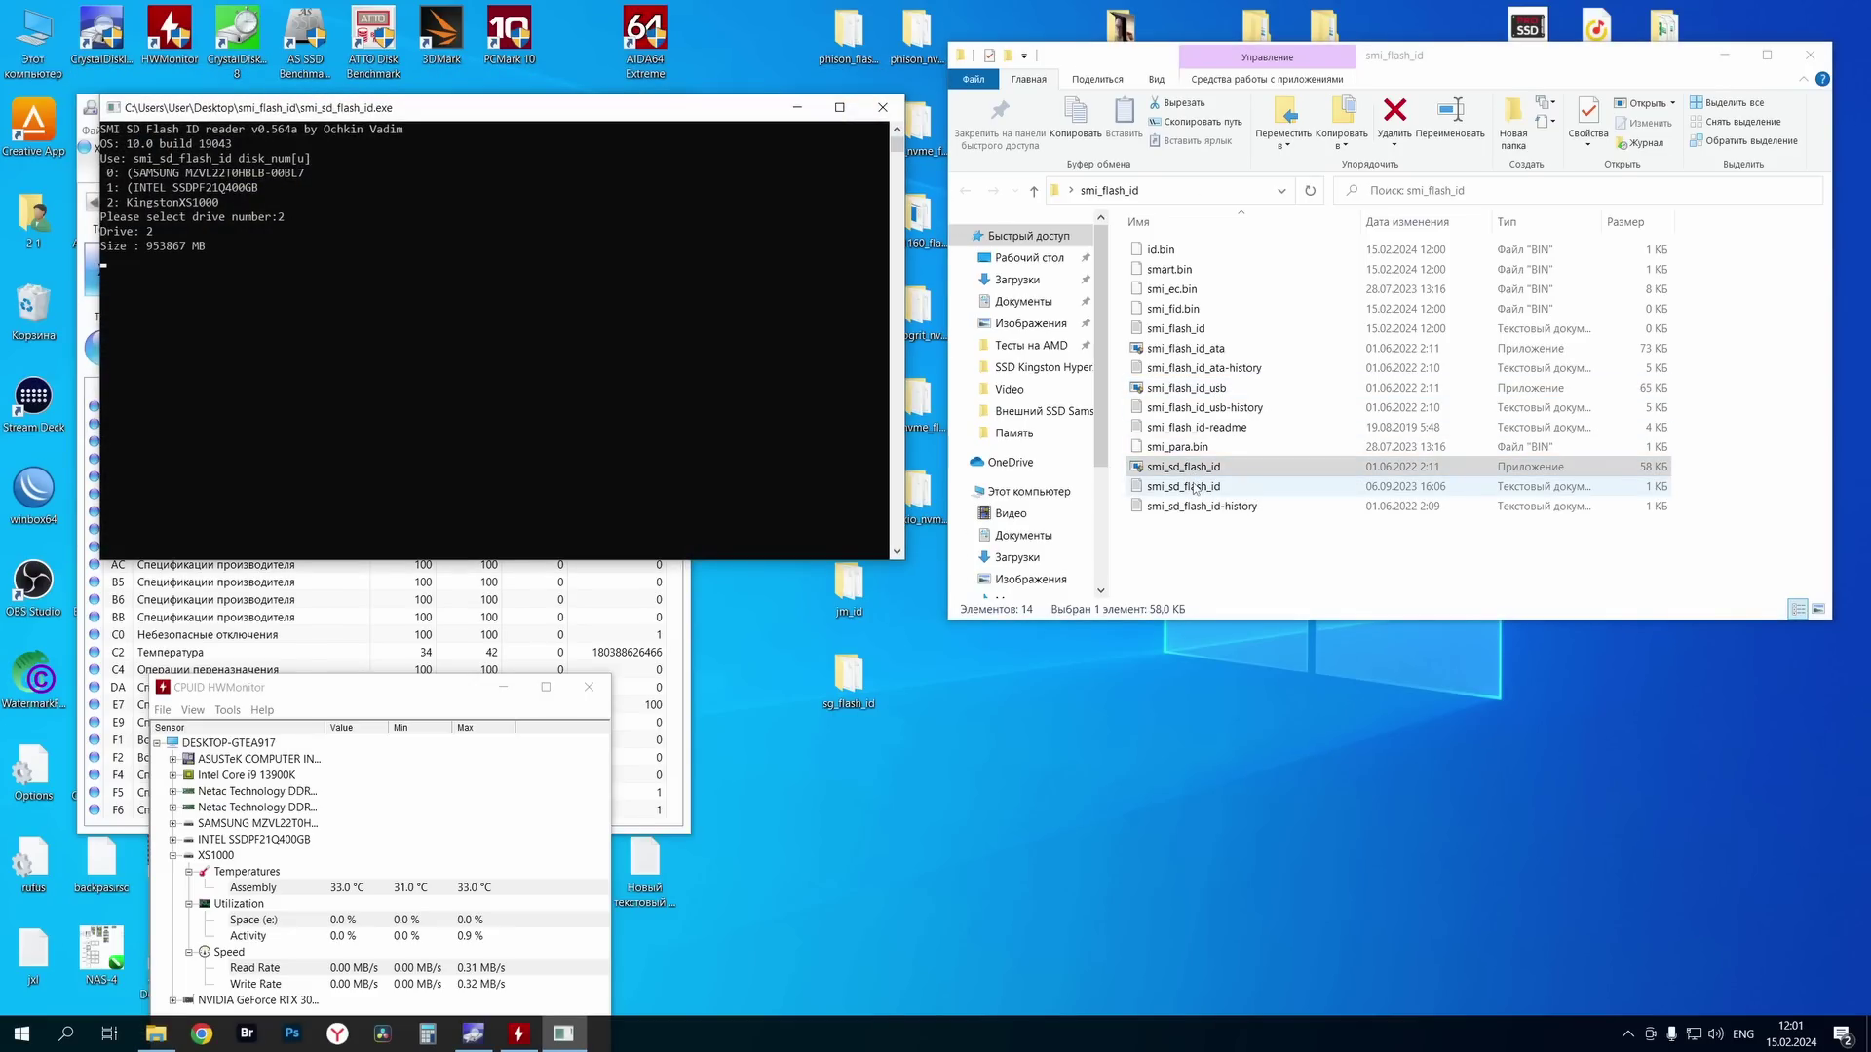
pyautogui.doubleClick(1211, 467)
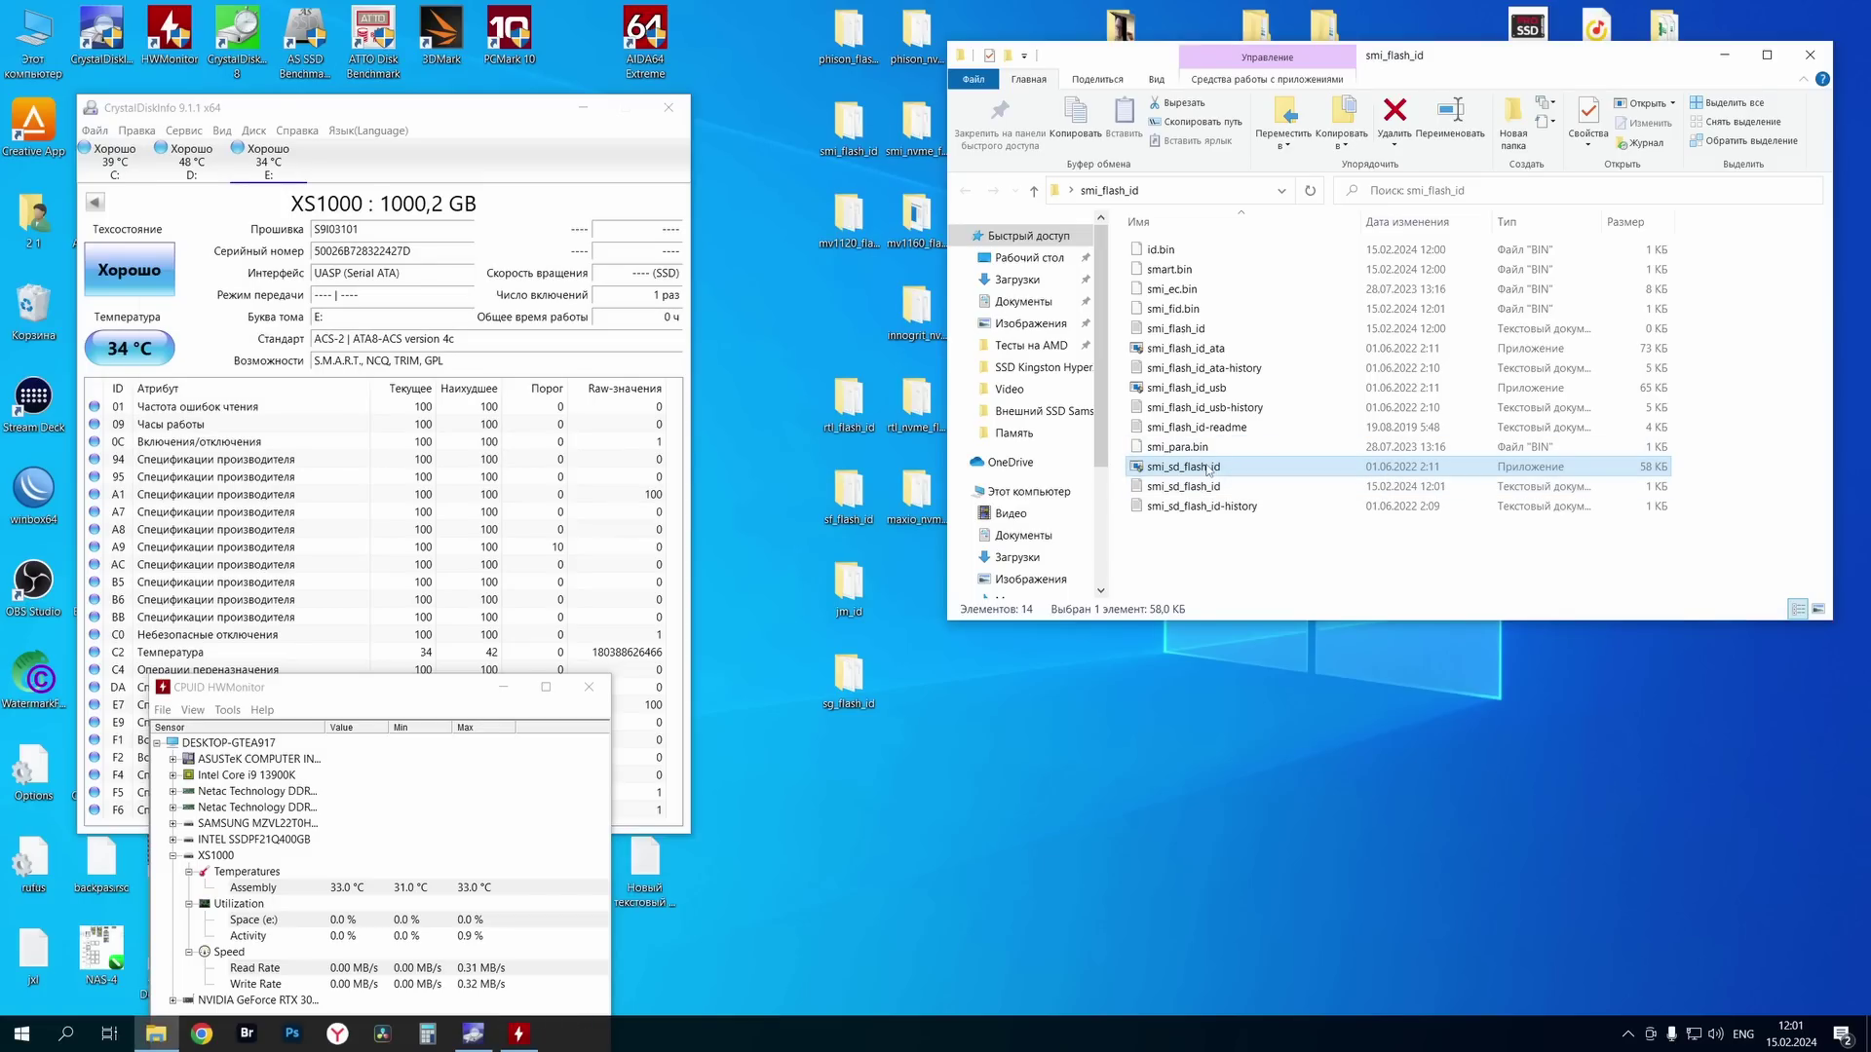
pyautogui.write('2')
pyautogui.click(1230, 564)
pyautogui.click(1800, 53)
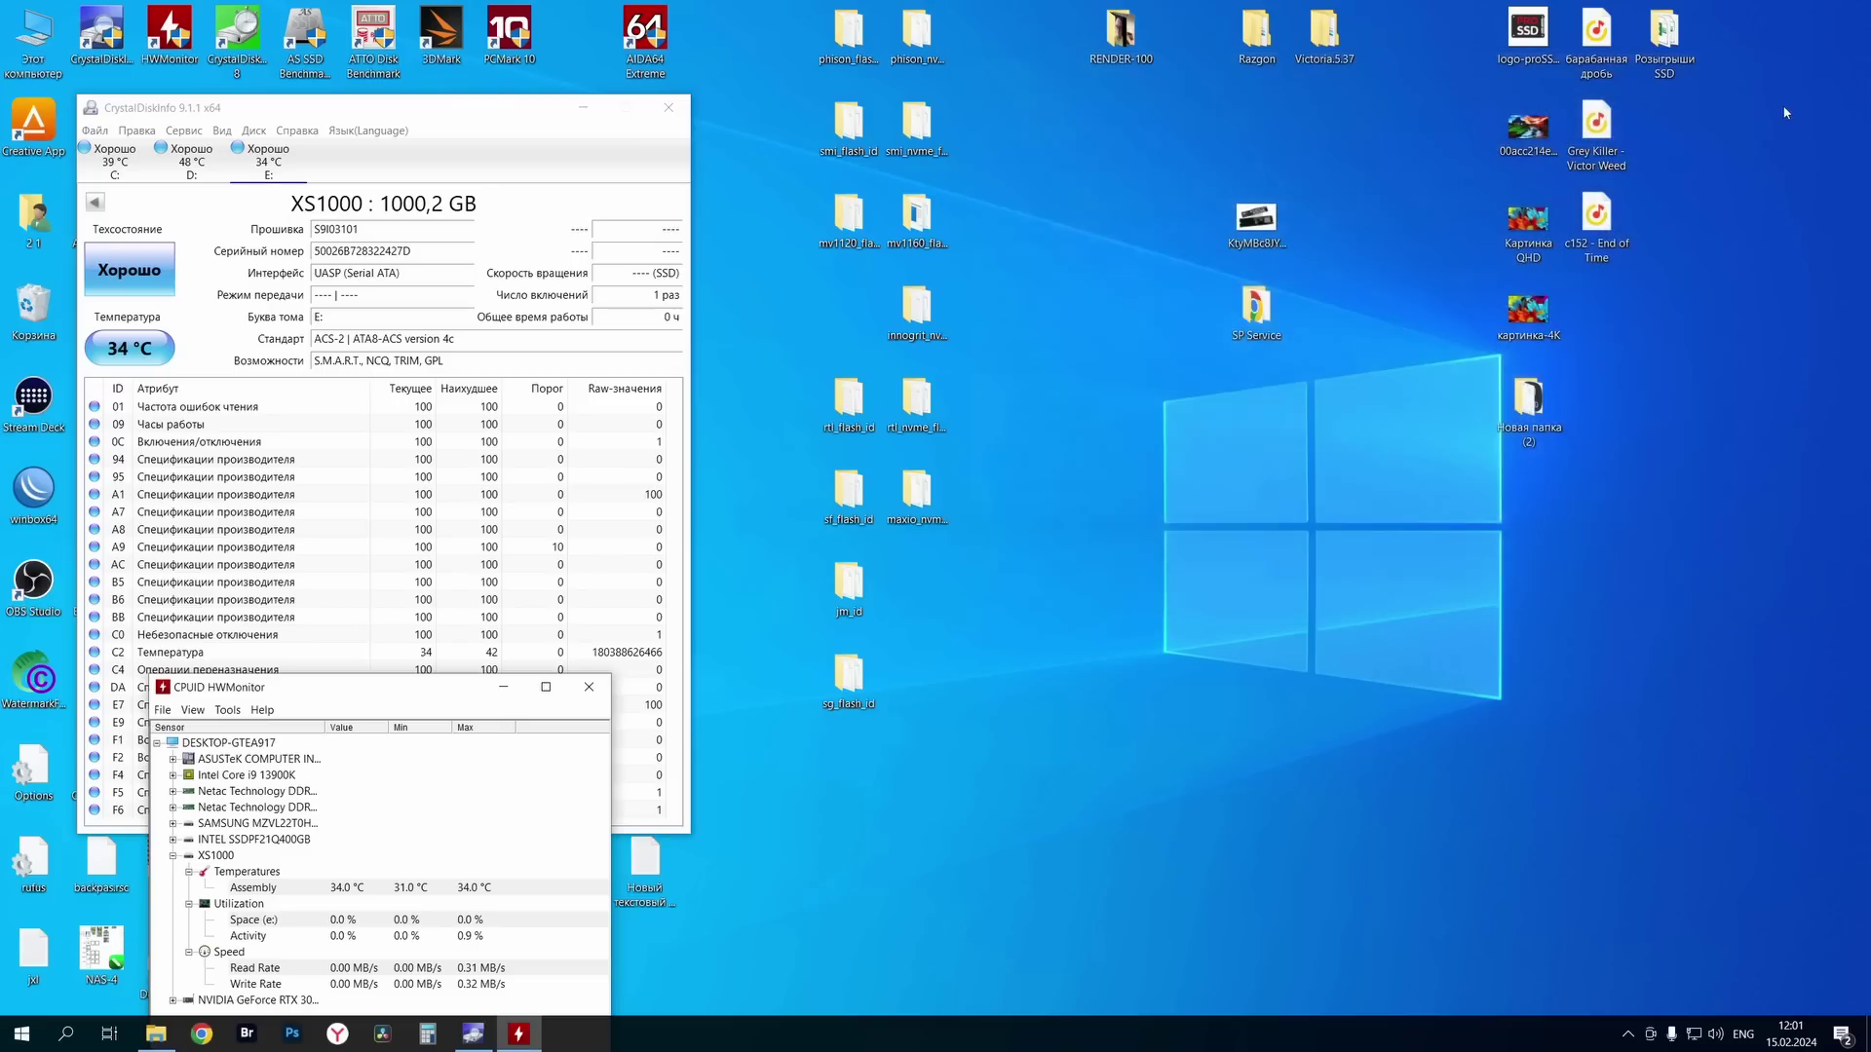
# Switch to AIDA64 Extreme and review the XS1000's ATA device properties in the data storage section
pyautogui.doubleClick(645, 39)
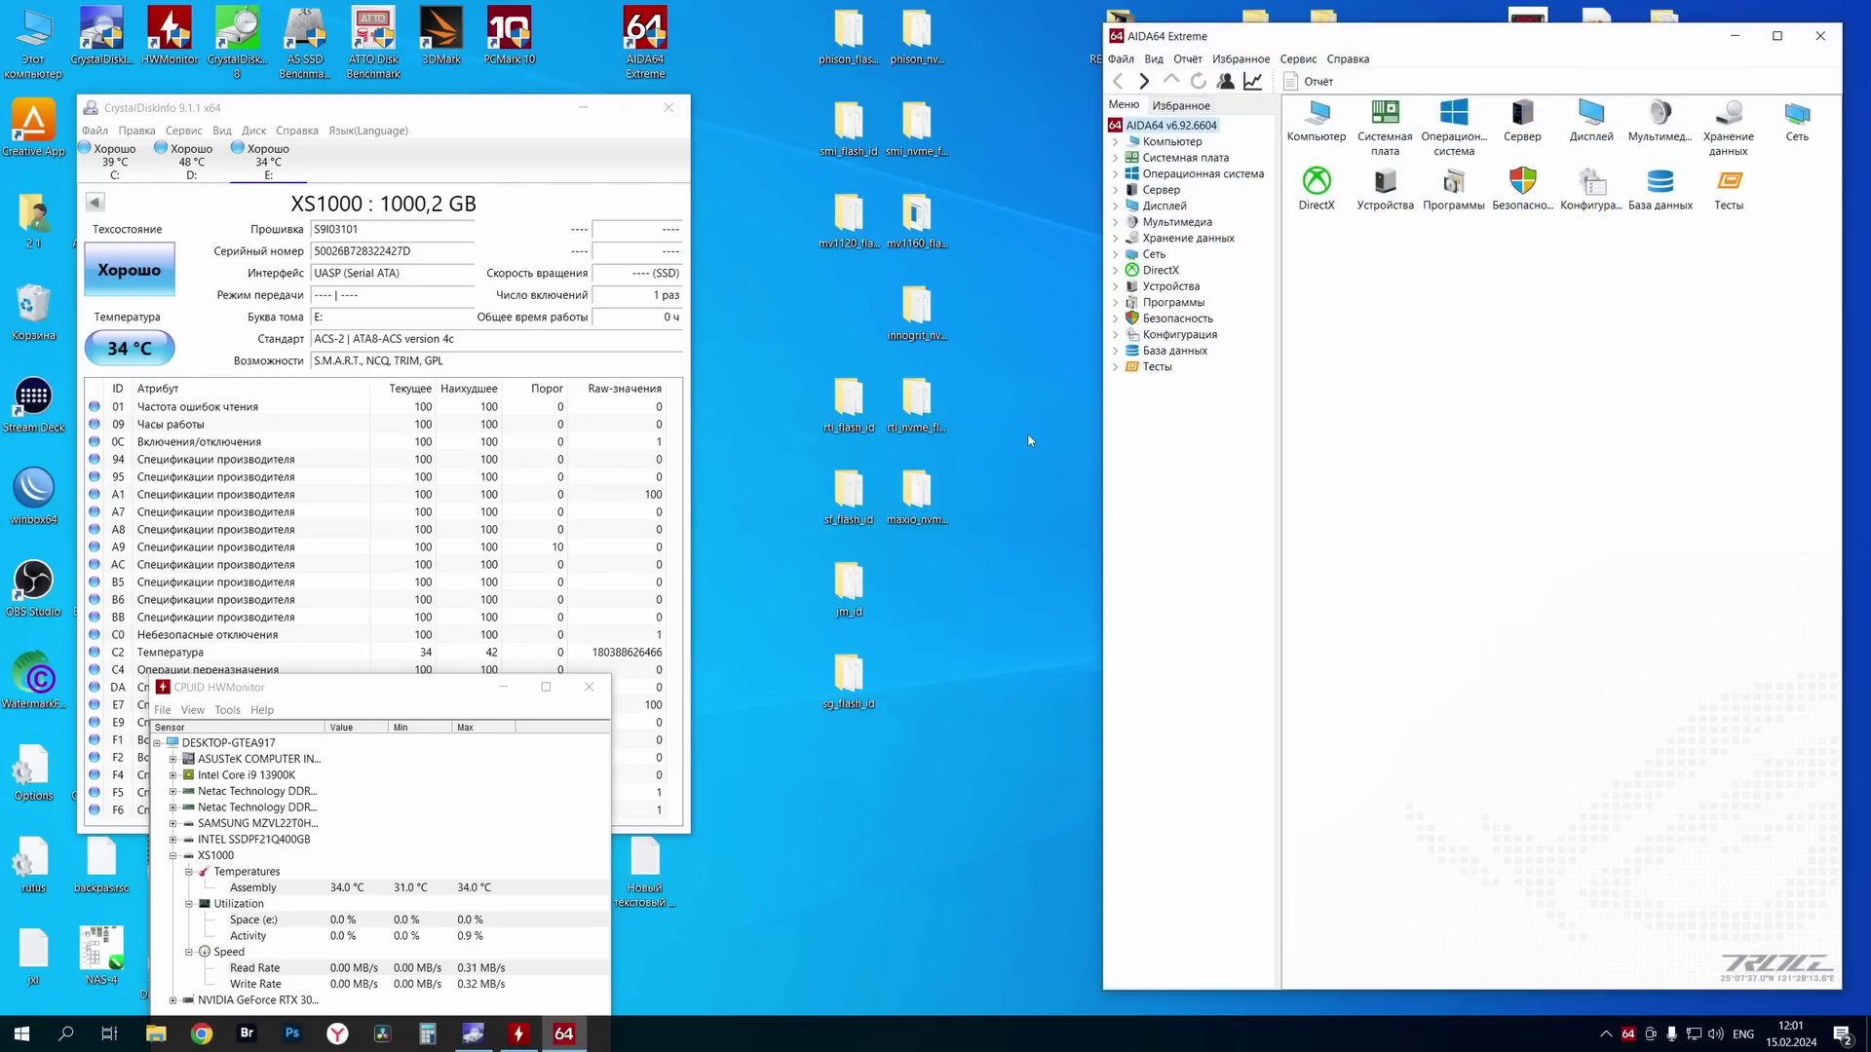
pyautogui.doubleClick(1726, 122)
pyautogui.doubleClick(1658, 122)
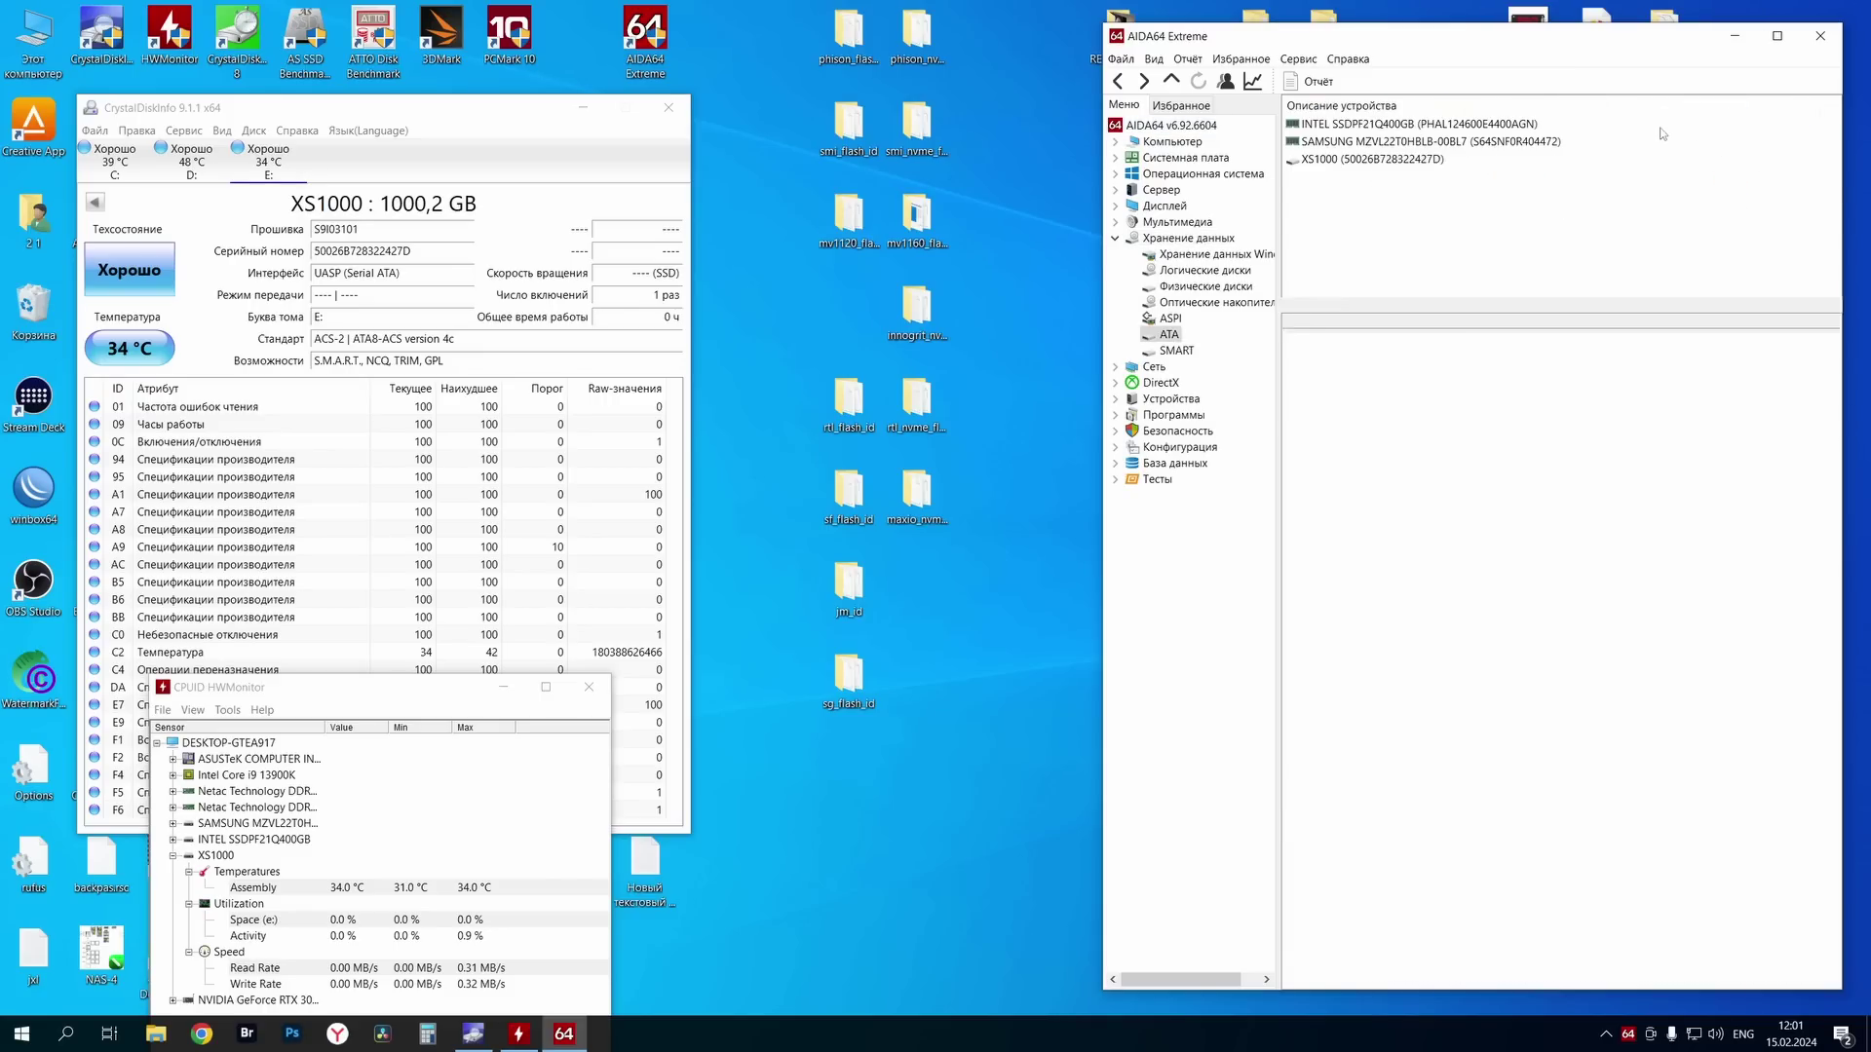
pyautogui.click(1360, 159)
pyautogui.scroll(-10, 1403, 429)
pyautogui.scroll(10, 1403, 755)
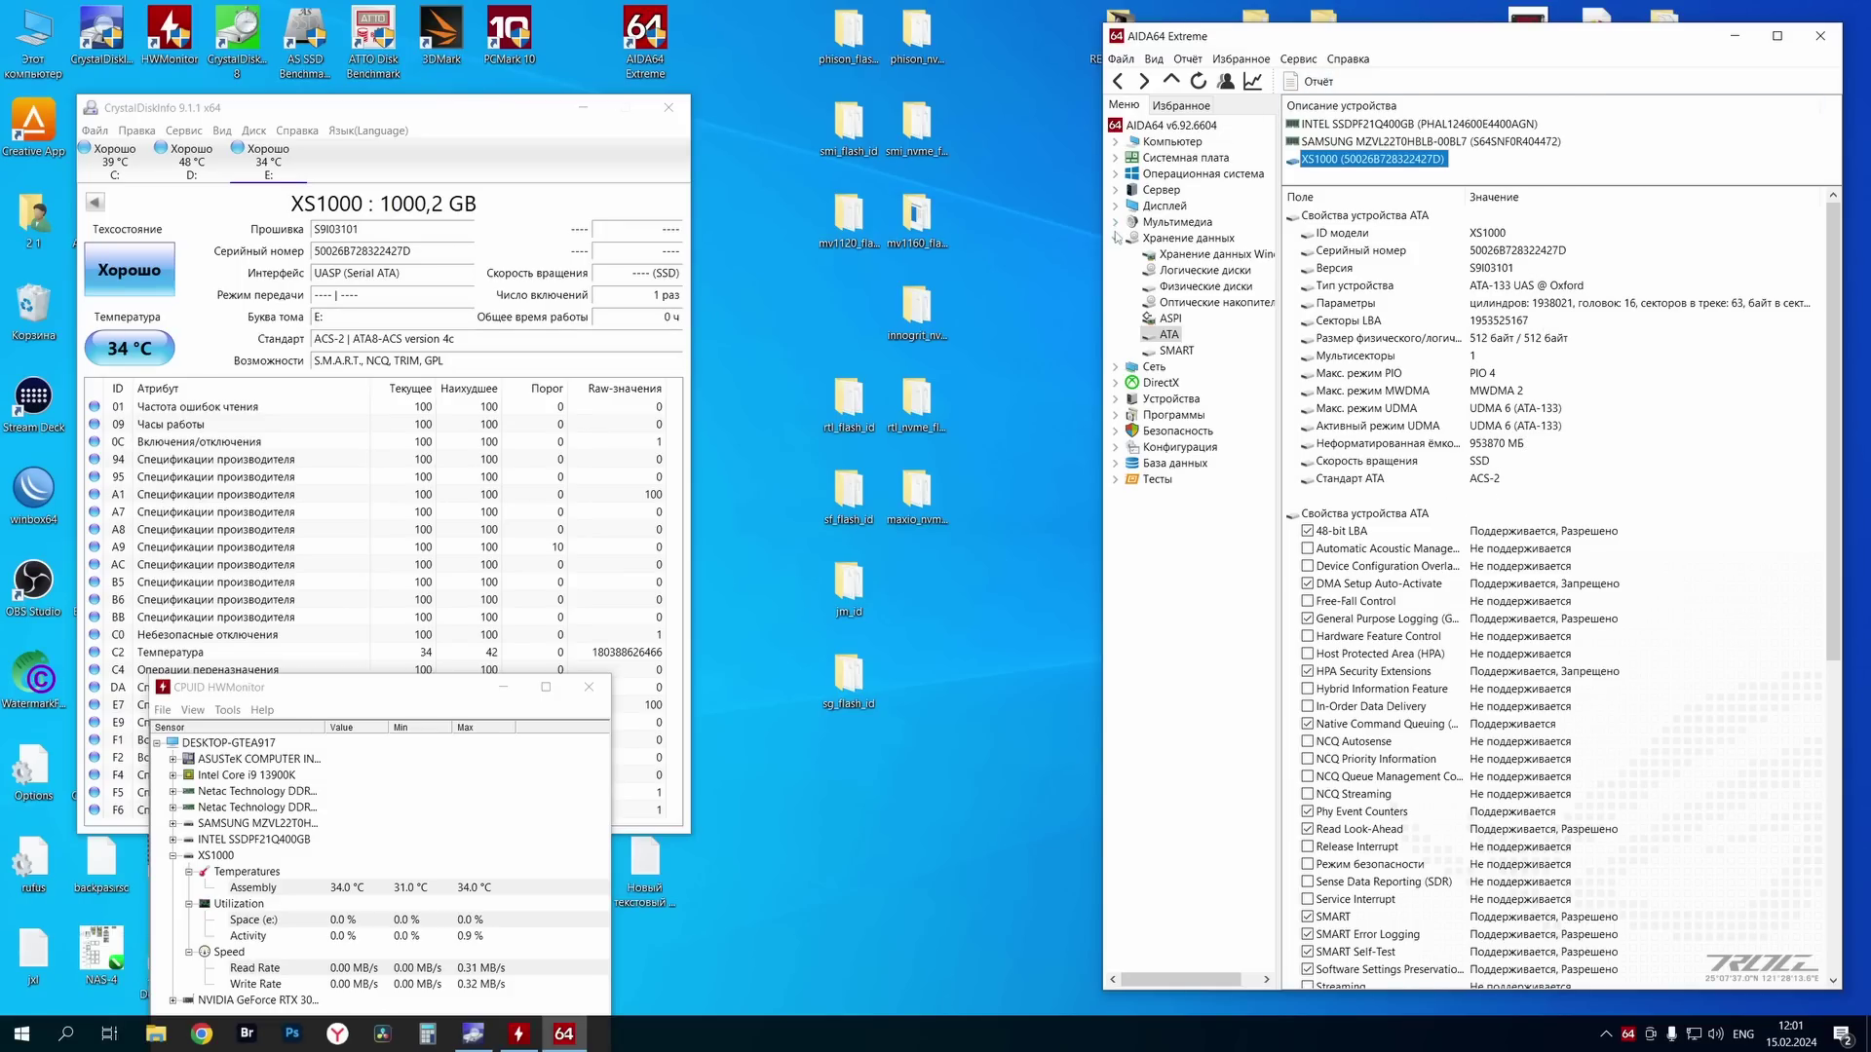
# Open the computer's sensor readings and select the XS1000 entry among the temperatures
pyautogui.click(1169, 141)
pyautogui.doubleClick(1798, 137)
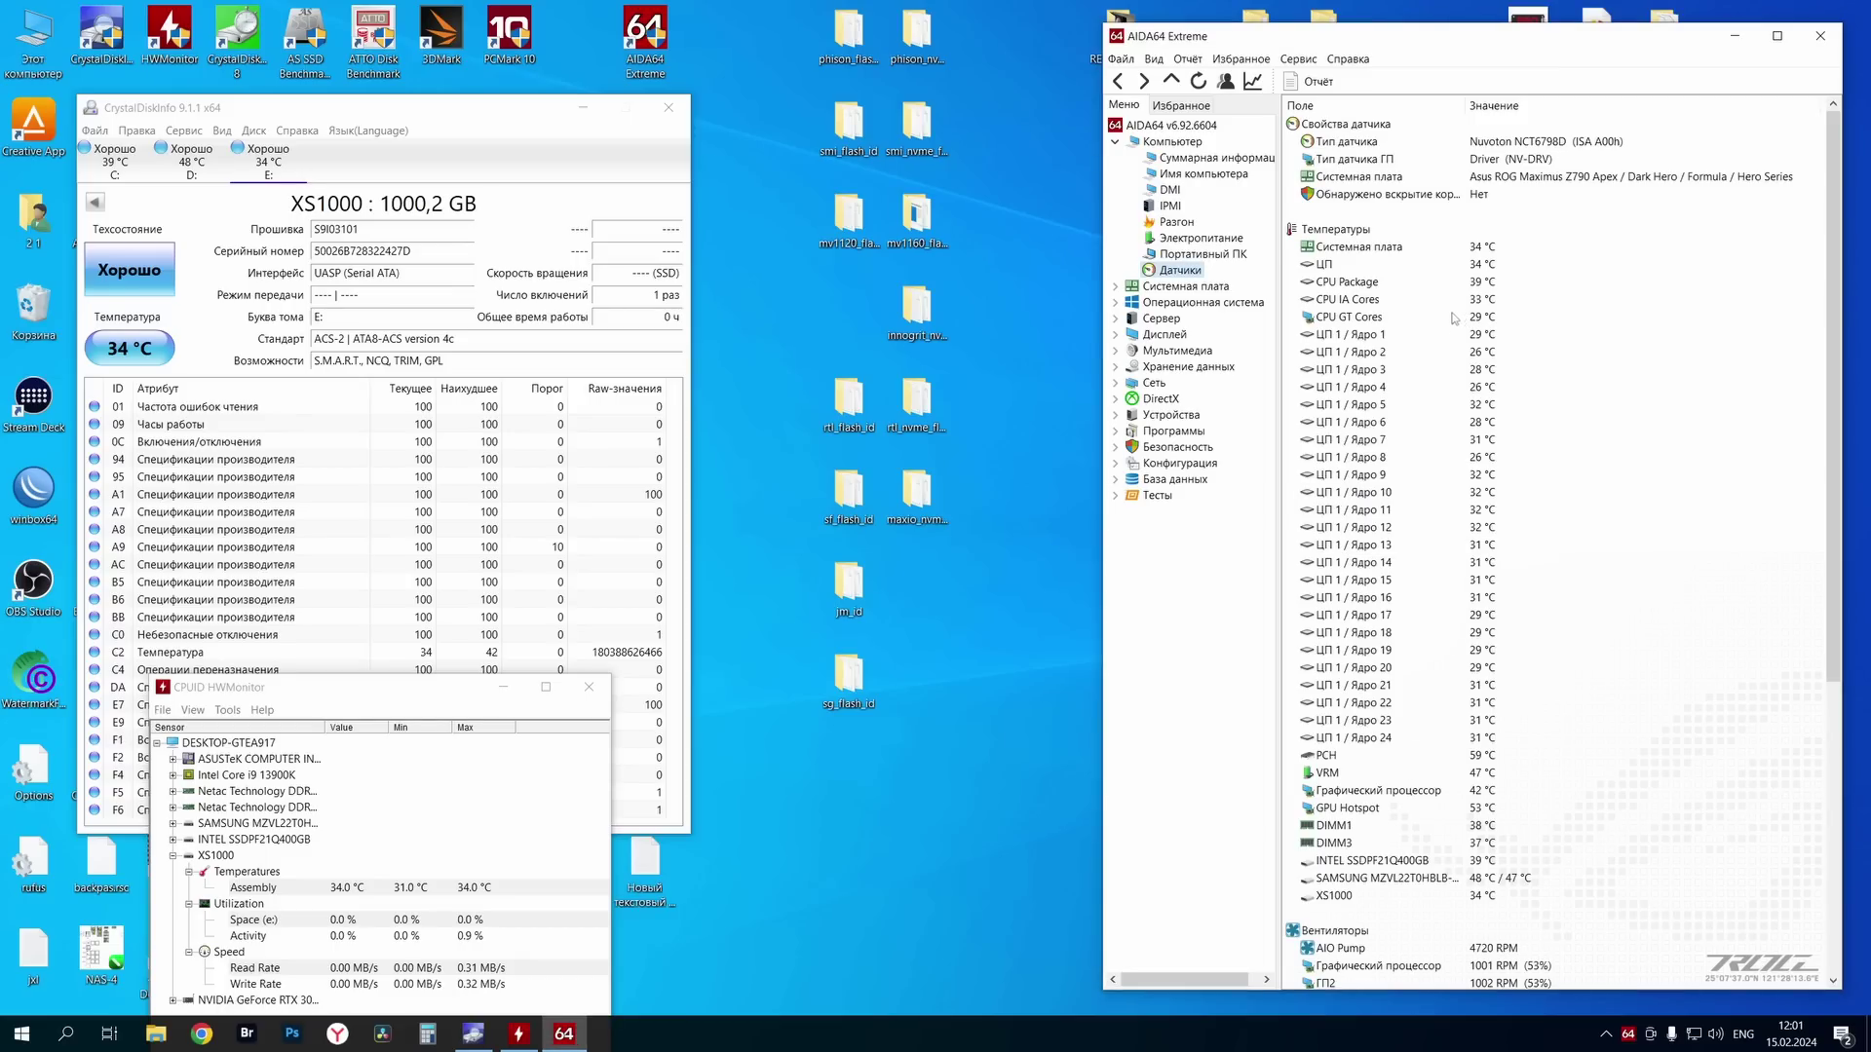
pyautogui.scroll(-14, 1454, 318)
pyautogui.click(1430, 576)
pyautogui.scroll(-2, 1430, 565)
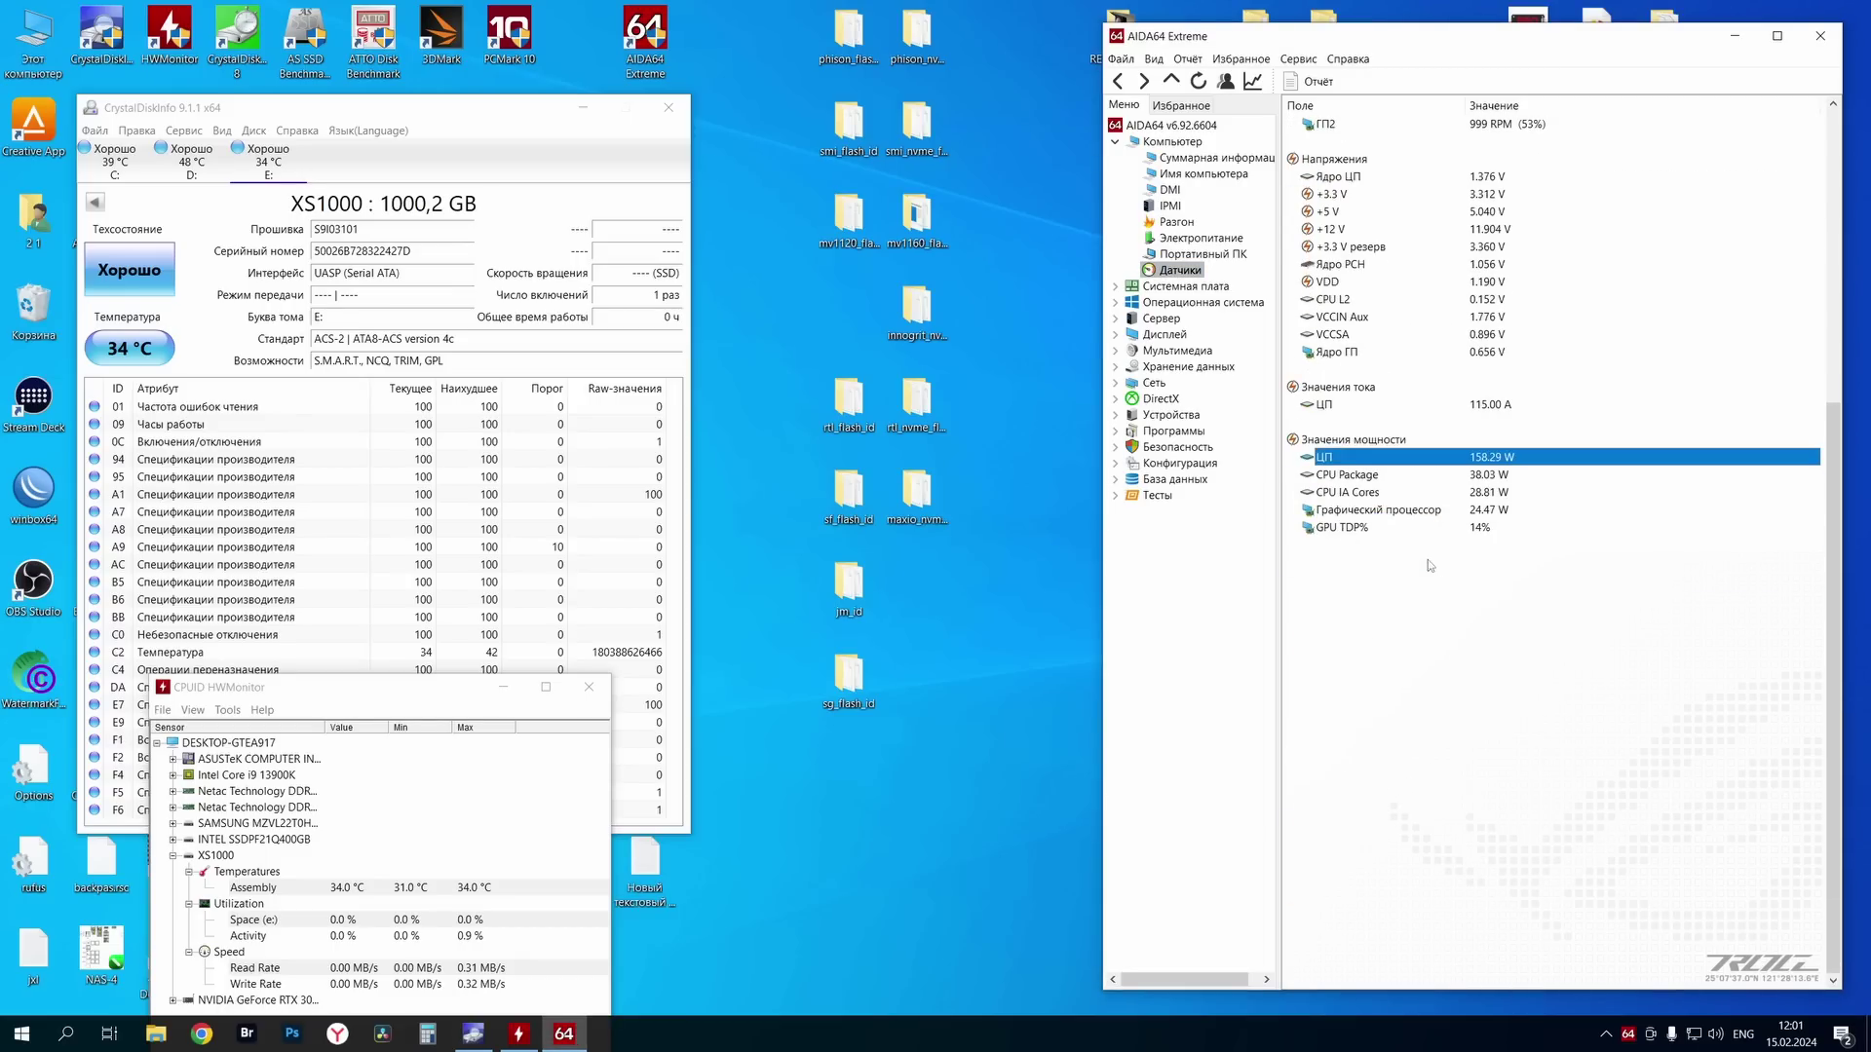
pyautogui.scroll(8, 1430, 506)
pyautogui.click(1430, 460)
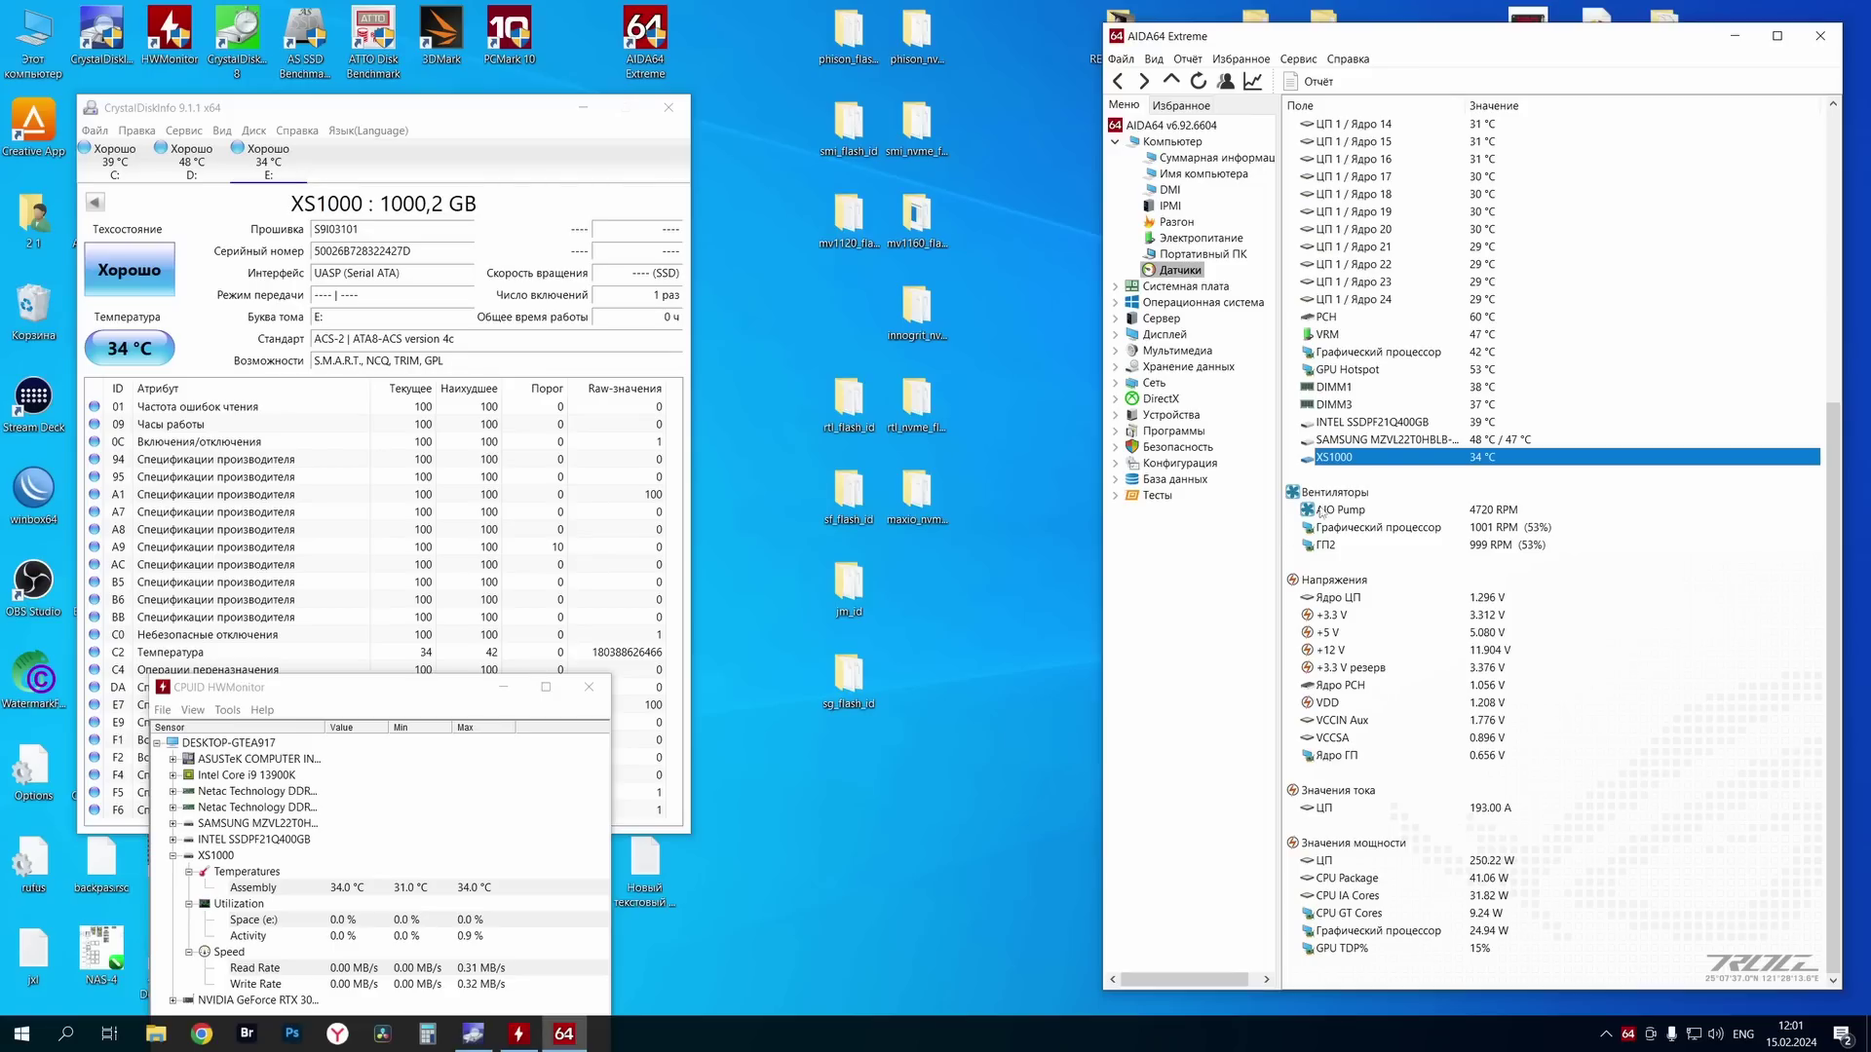
# Open AIDA64 Disk Benchmark, choose the Linear Write test for Disk Drive #2 (KingstonXS1000), and start it
pyautogui.click(1298, 58)
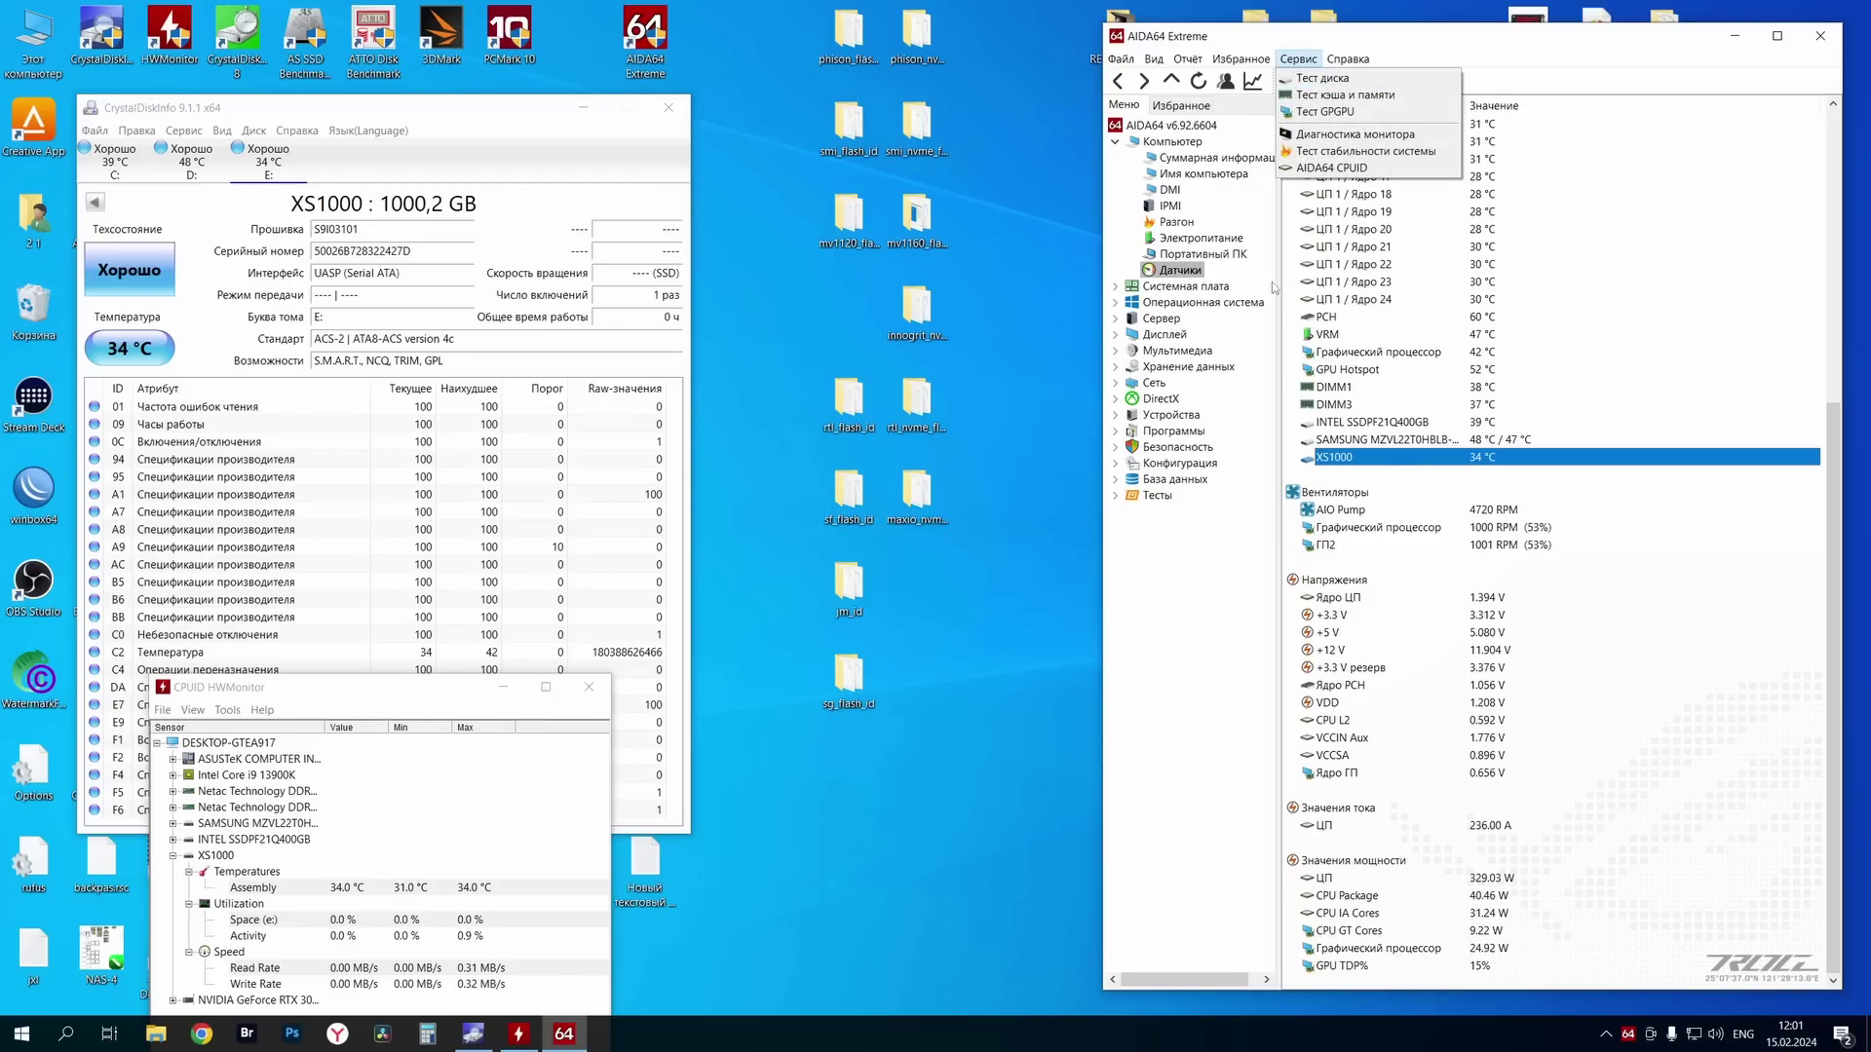
pyautogui.click(1323, 78)
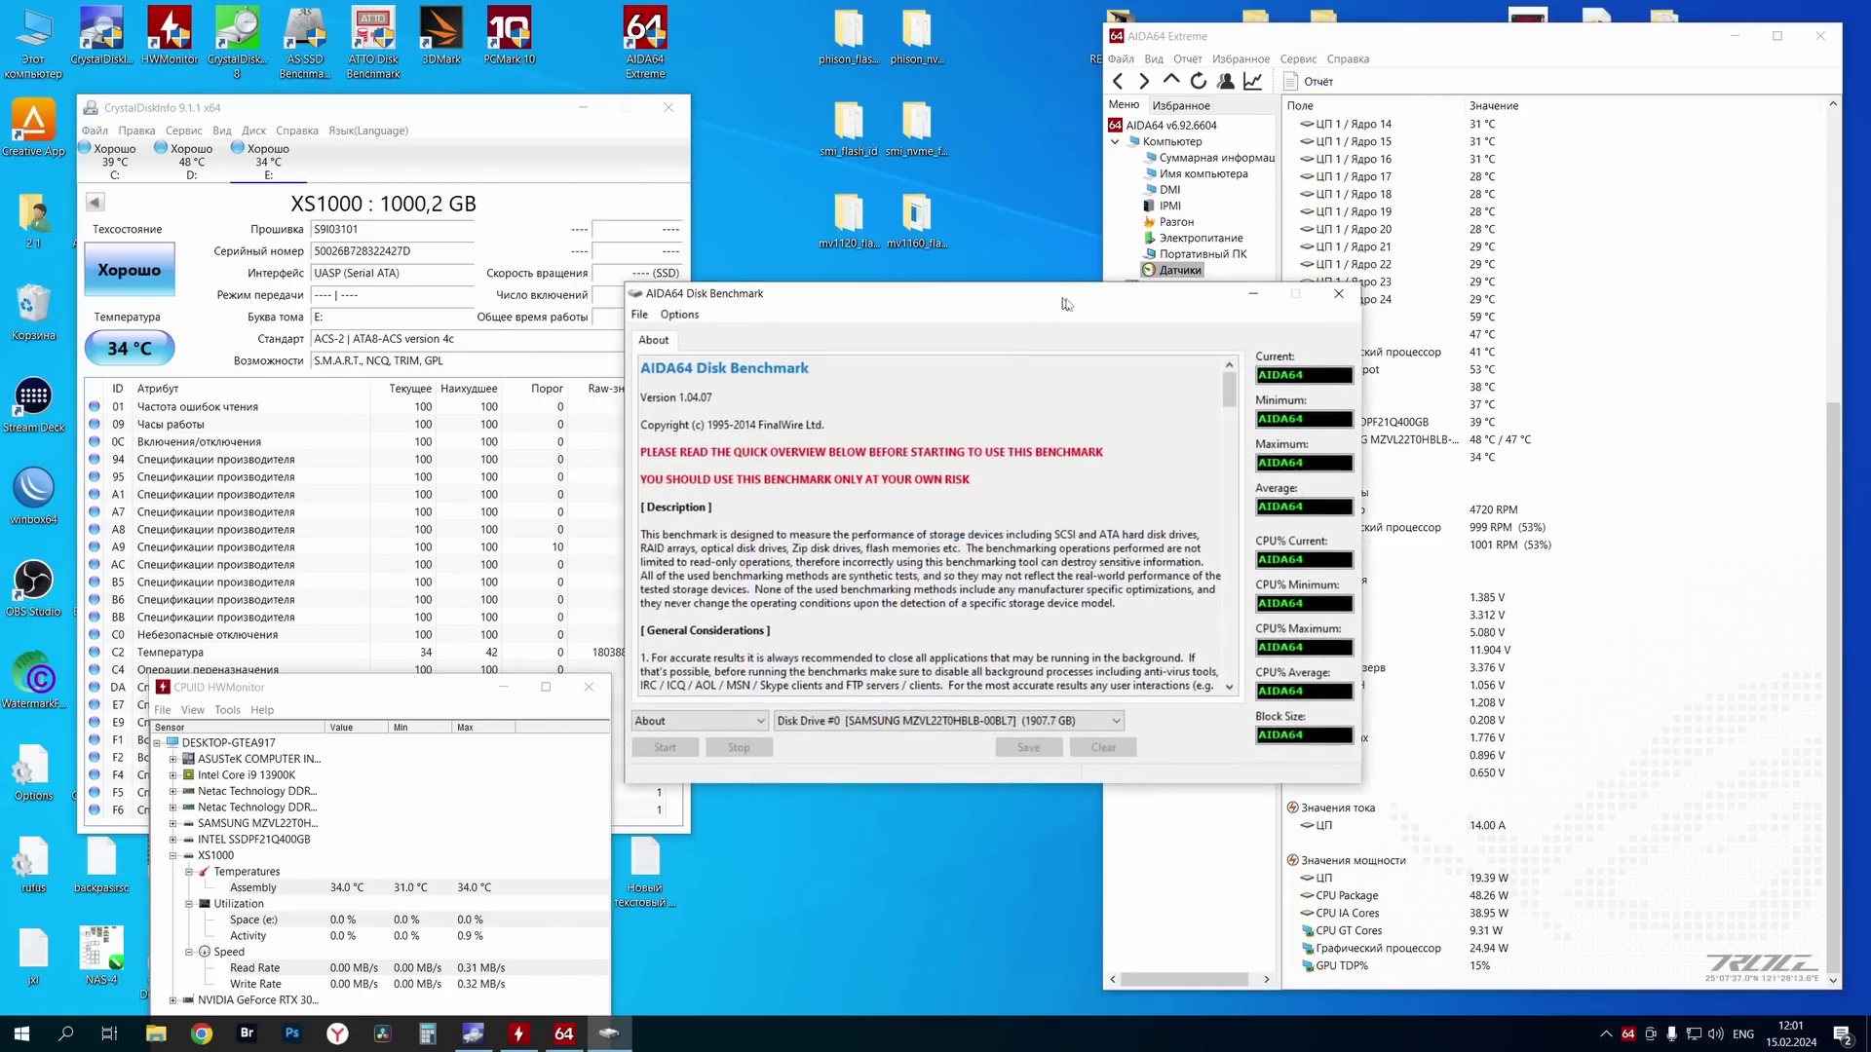
pyautogui.moveTo(1065, 304); pyautogui.dragTo(1197, 335)
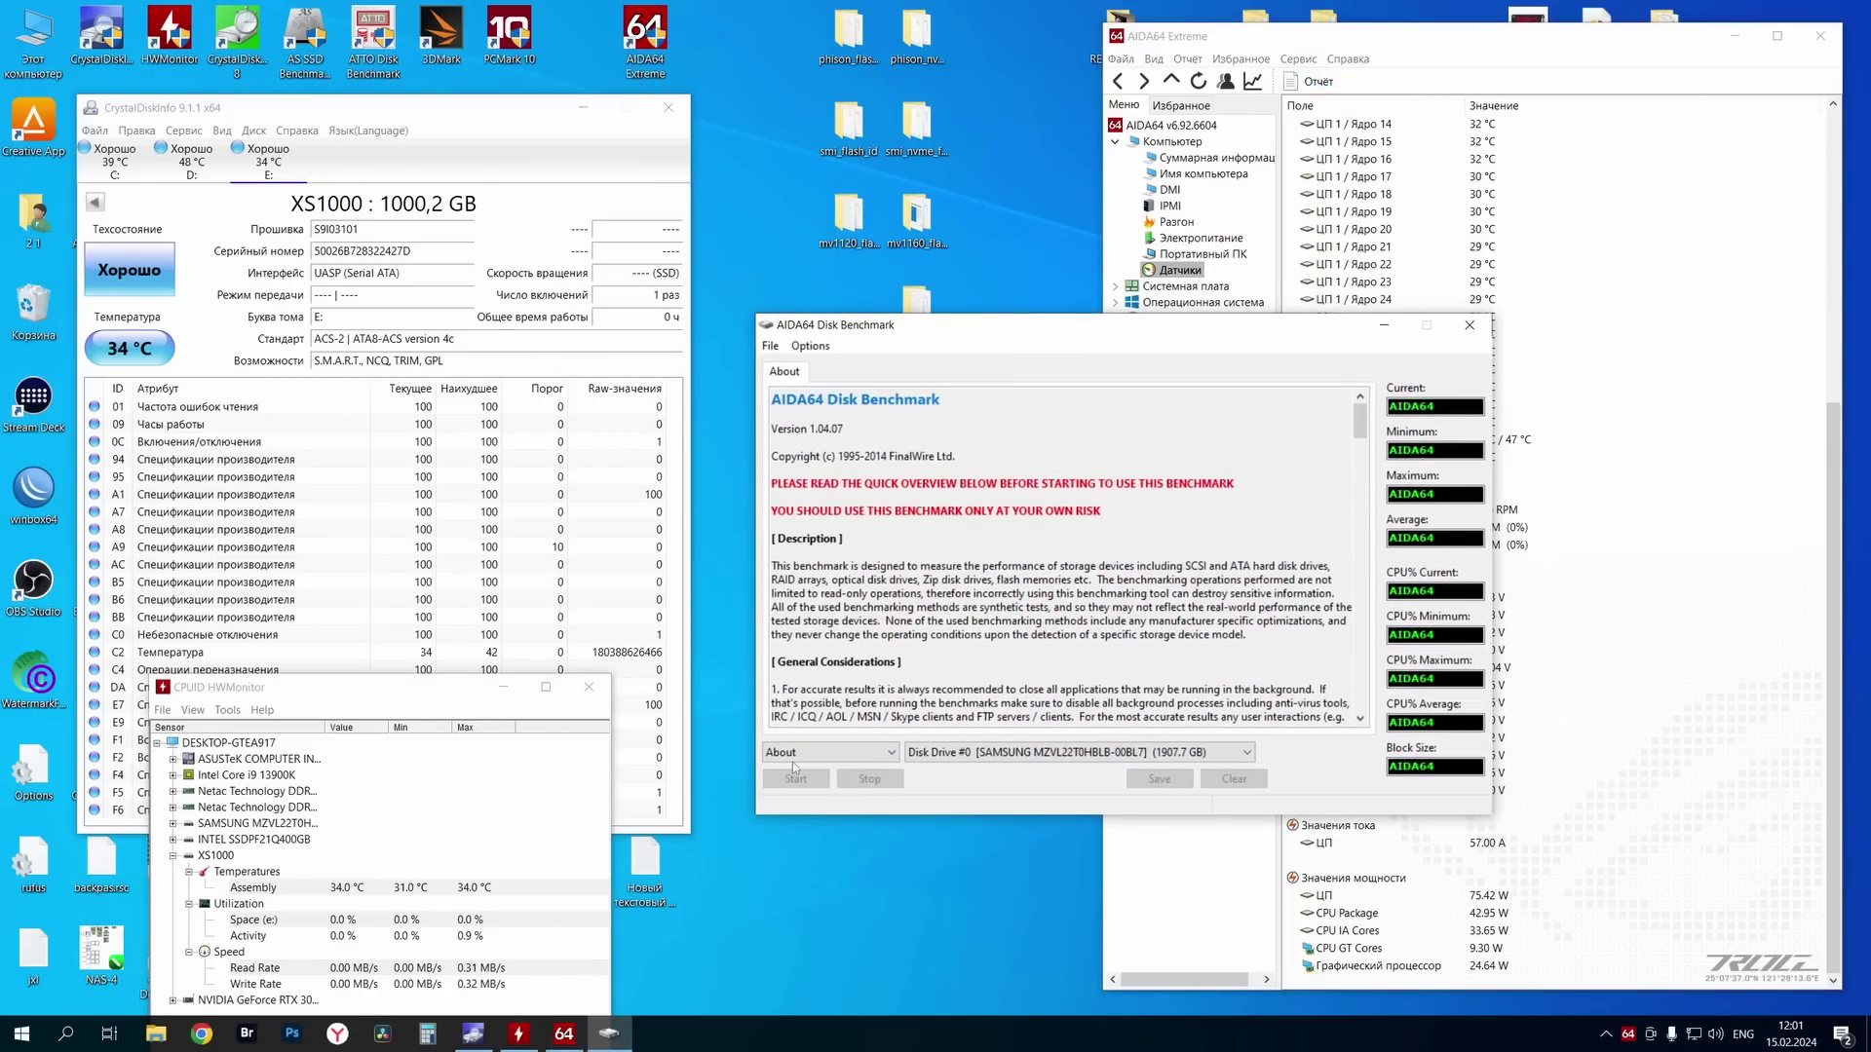
pyautogui.click(794, 756)
pyautogui.click(809, 872)
pyautogui.click(1038, 752)
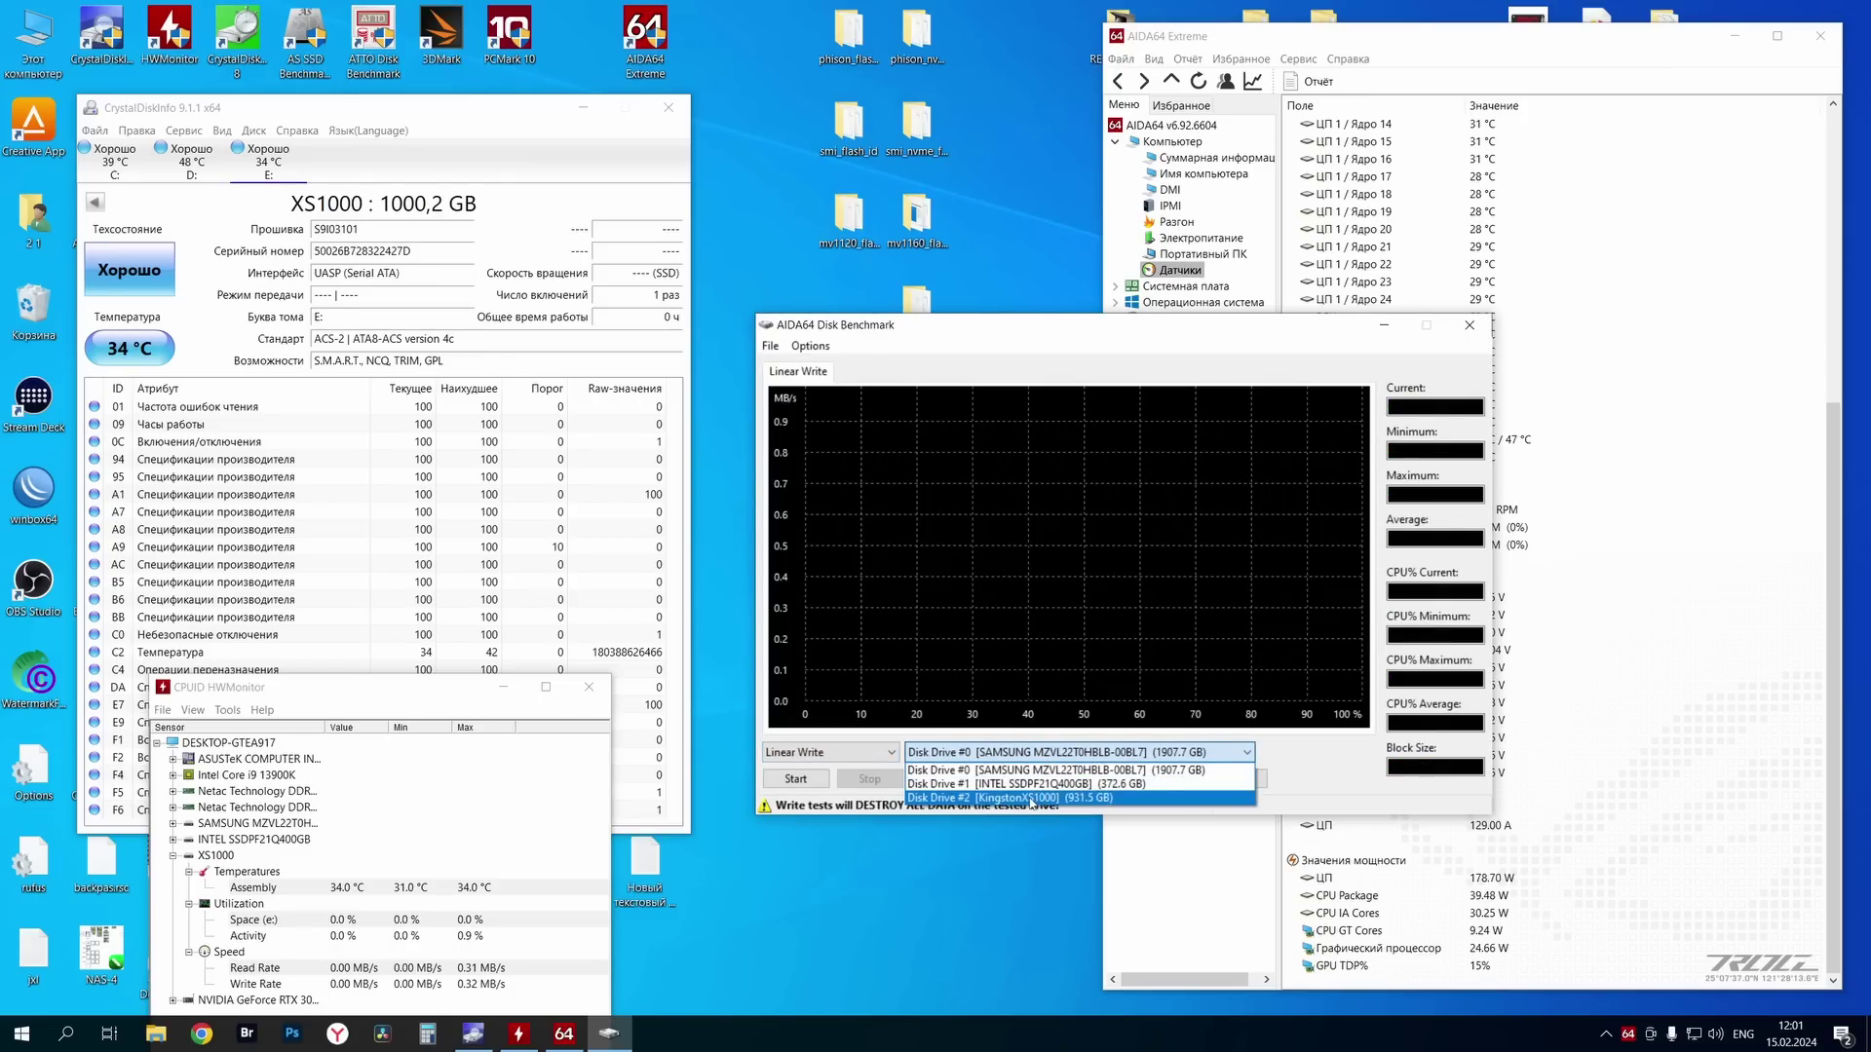
pyautogui.click(1030, 798)
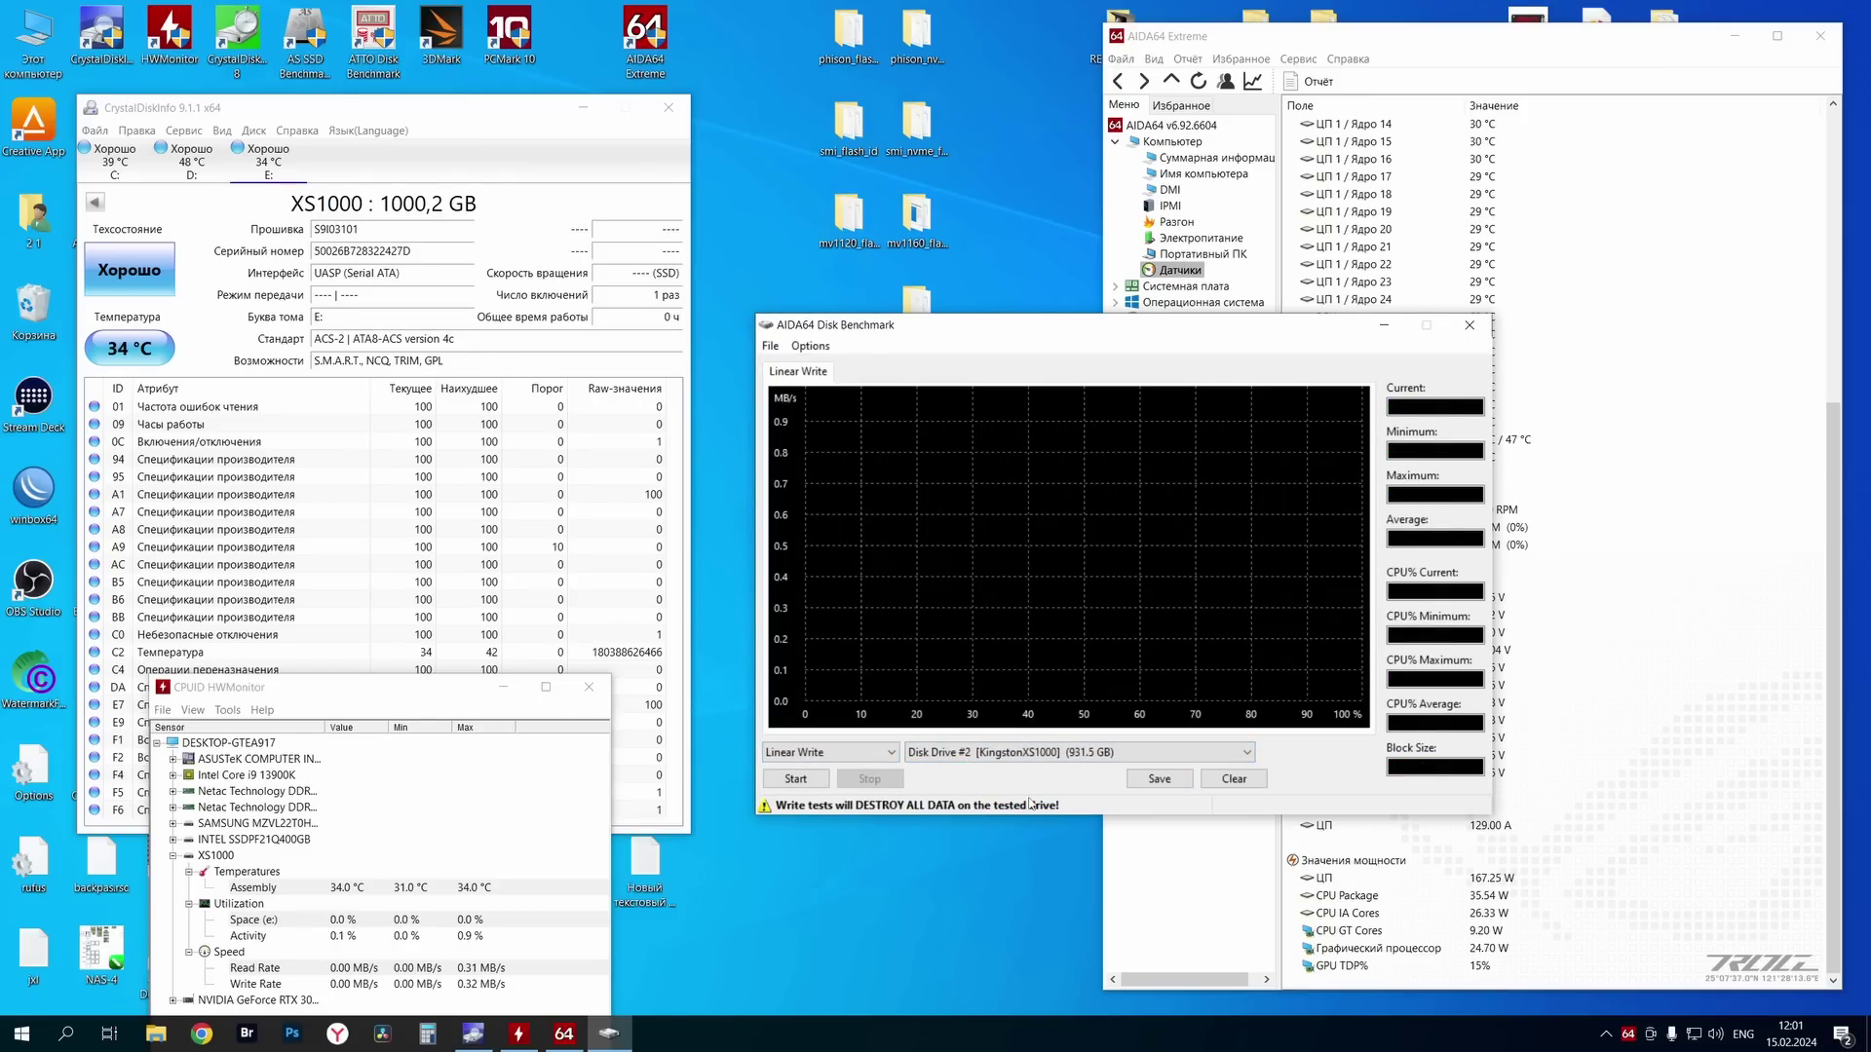
pyautogui.click(801, 781)
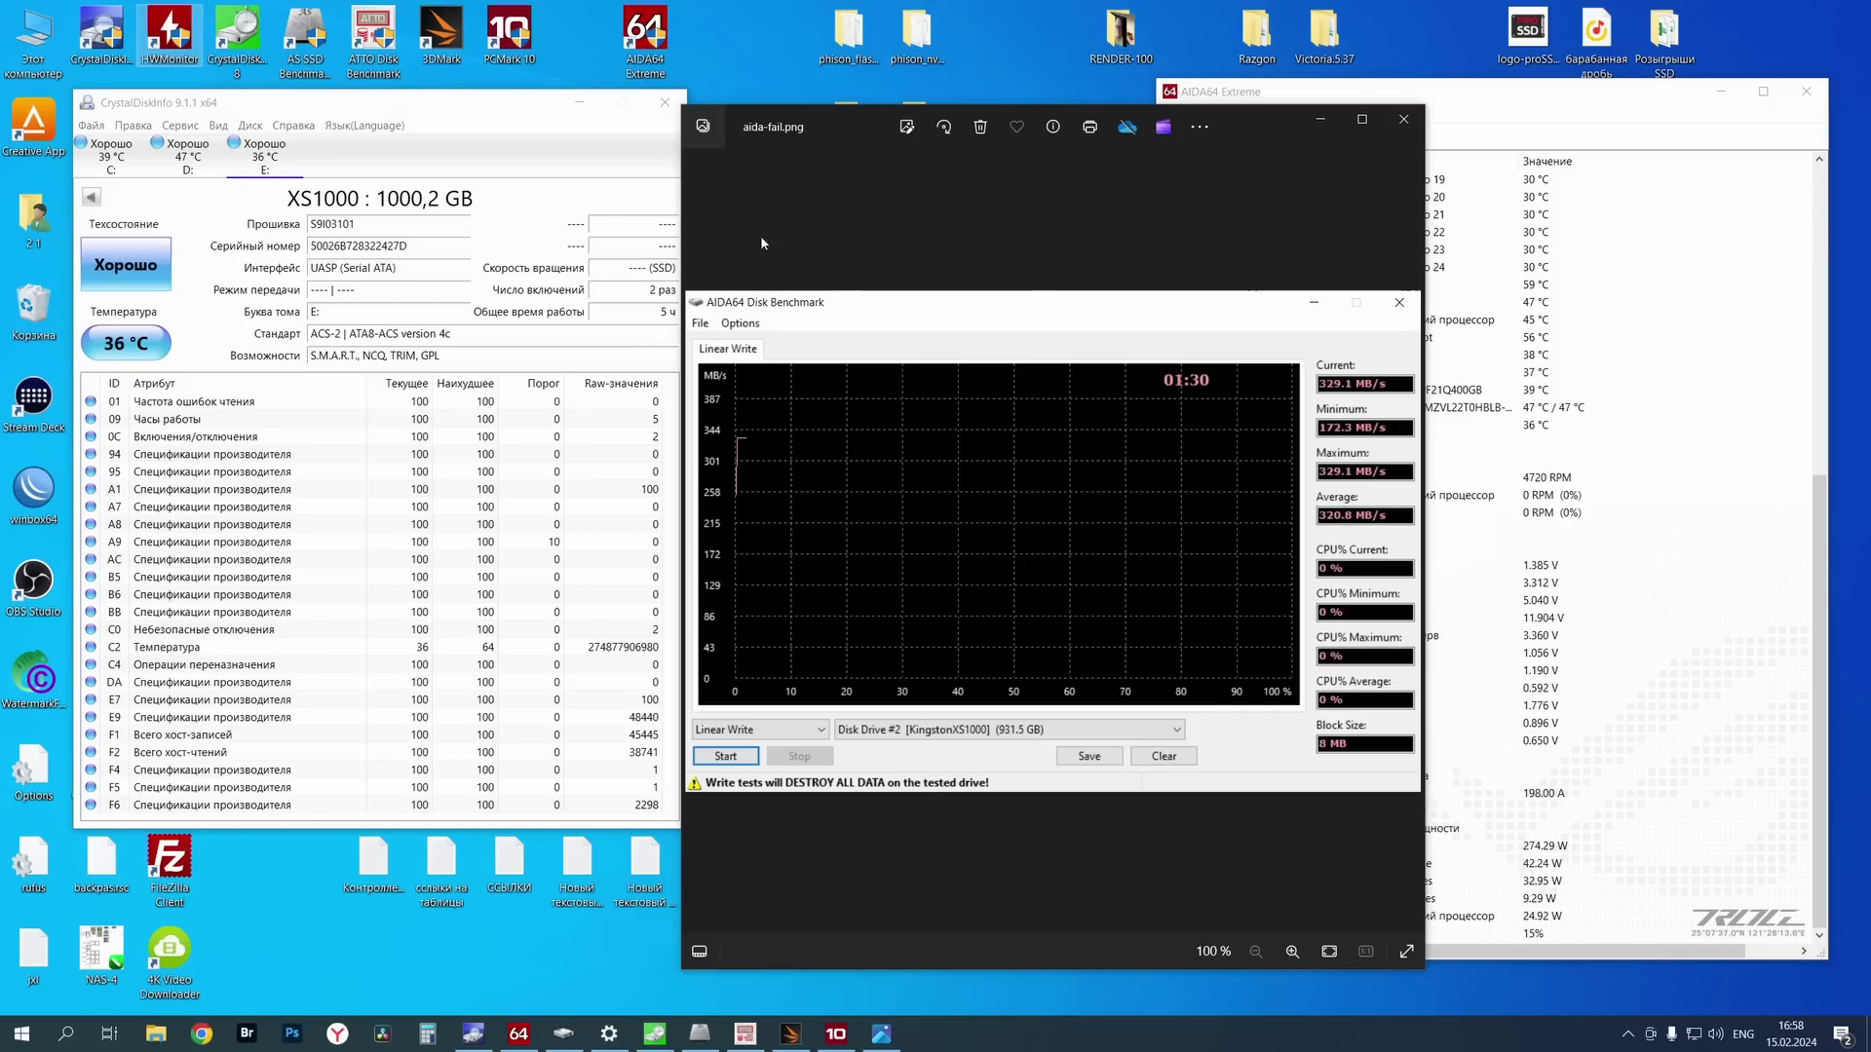
# Place the aida-fail.png screenshot beside the AIDA64 Disk Benchmark window and compare the two Linear Write graphs
pyautogui.click(636, 265)
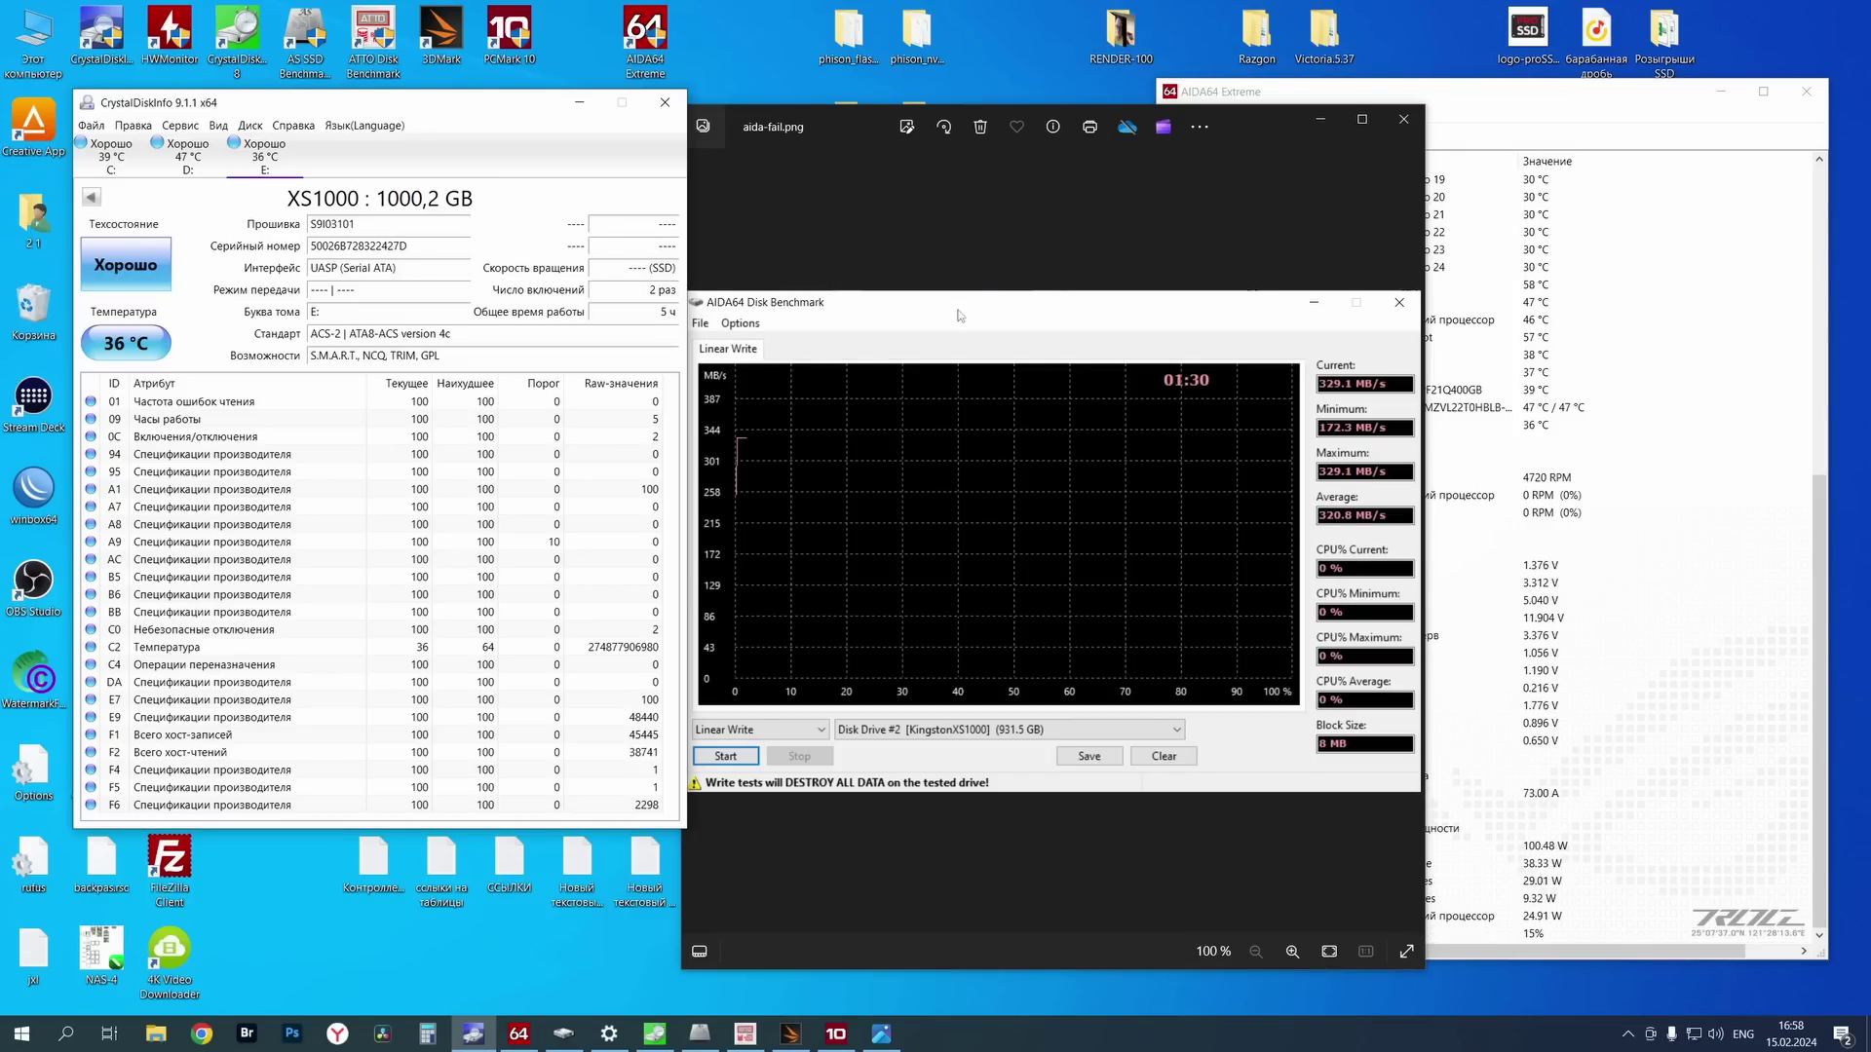
pyautogui.moveTo(844, 166); pyautogui.dragTo(181, 203)
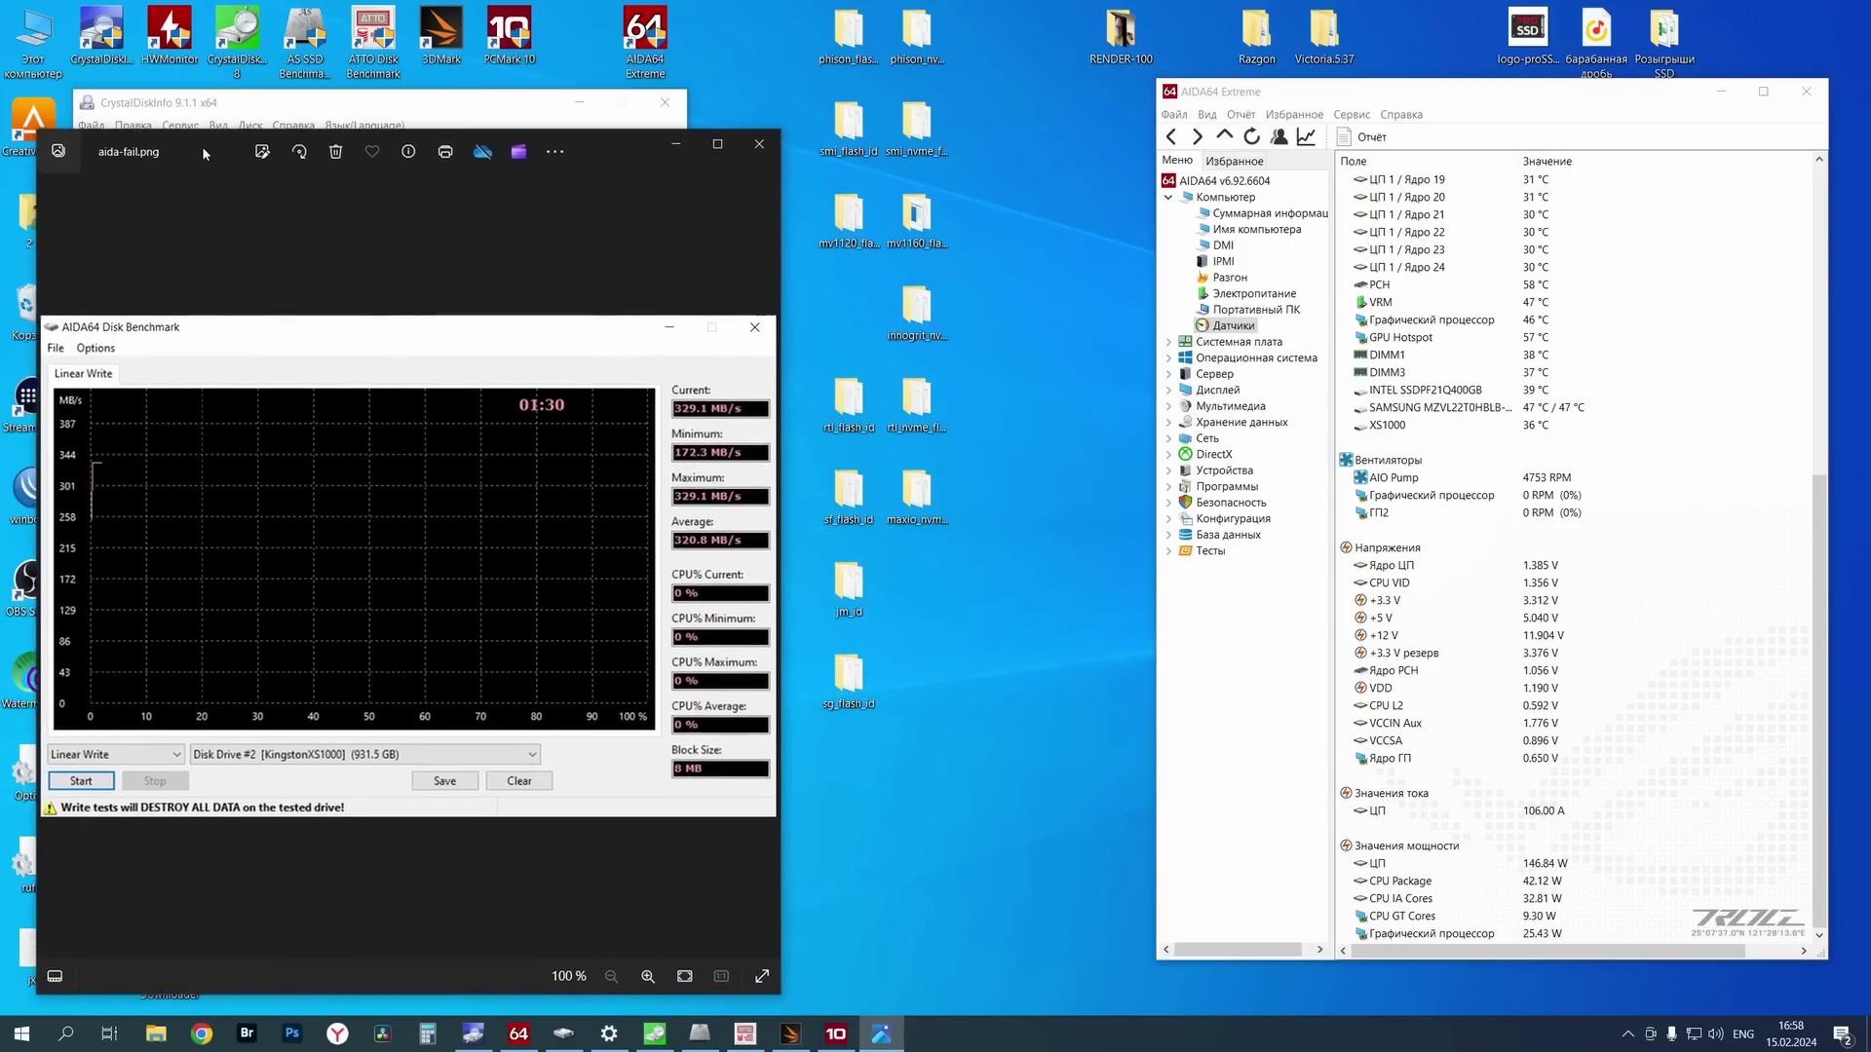
pyautogui.click(518, 1034)
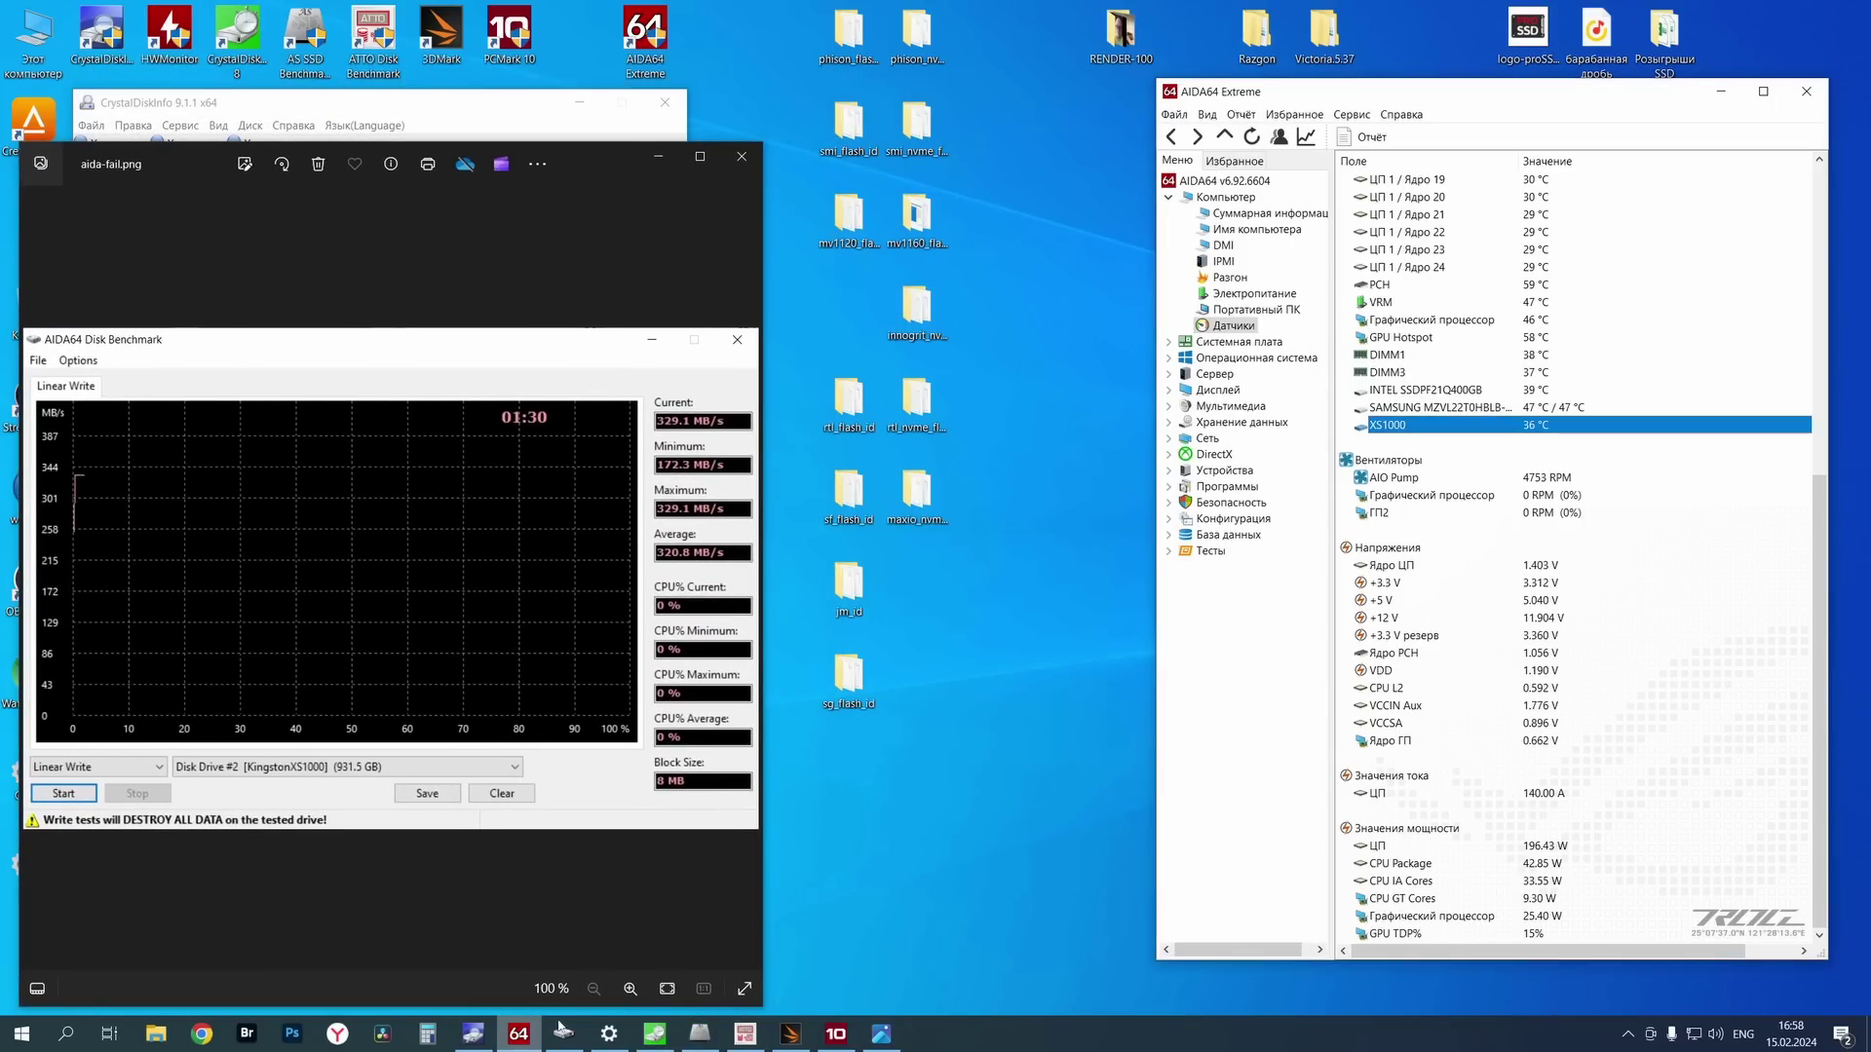
pyautogui.click(560, 1034)
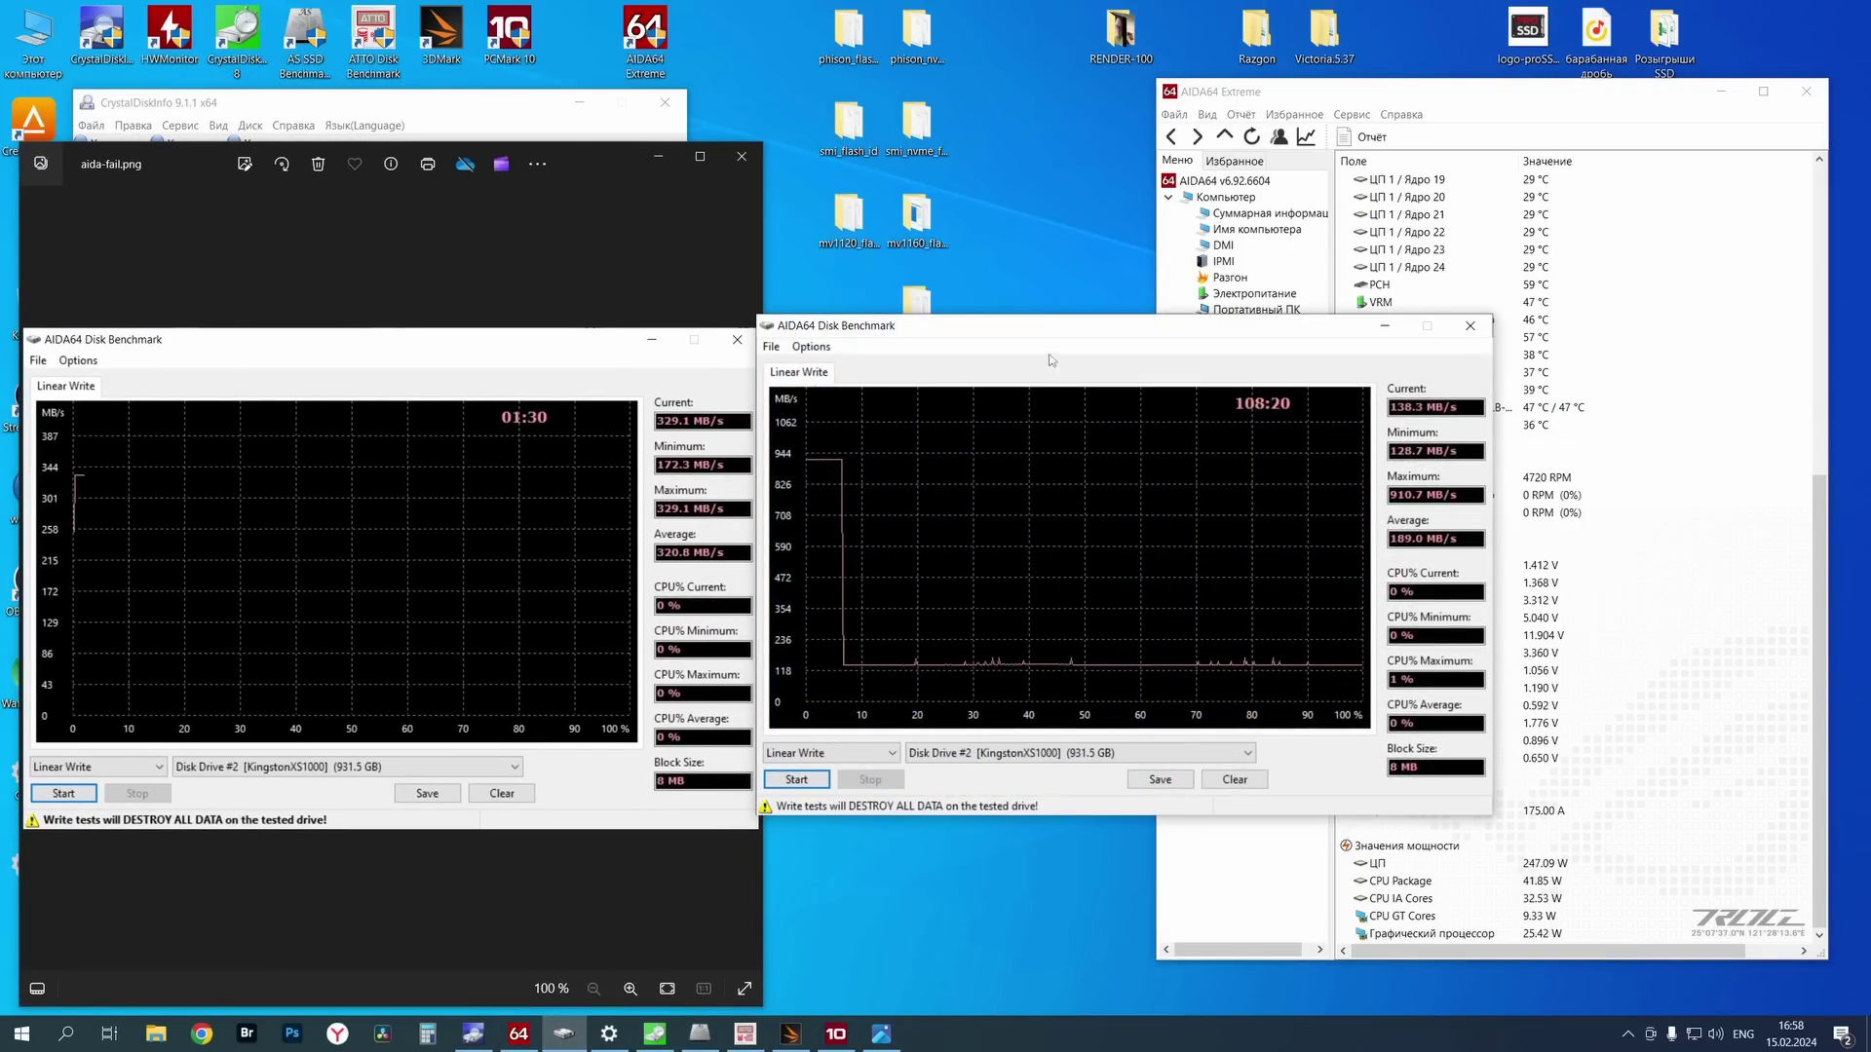
pyautogui.moveTo(1055, 341); pyautogui.dragTo(1078, 347)
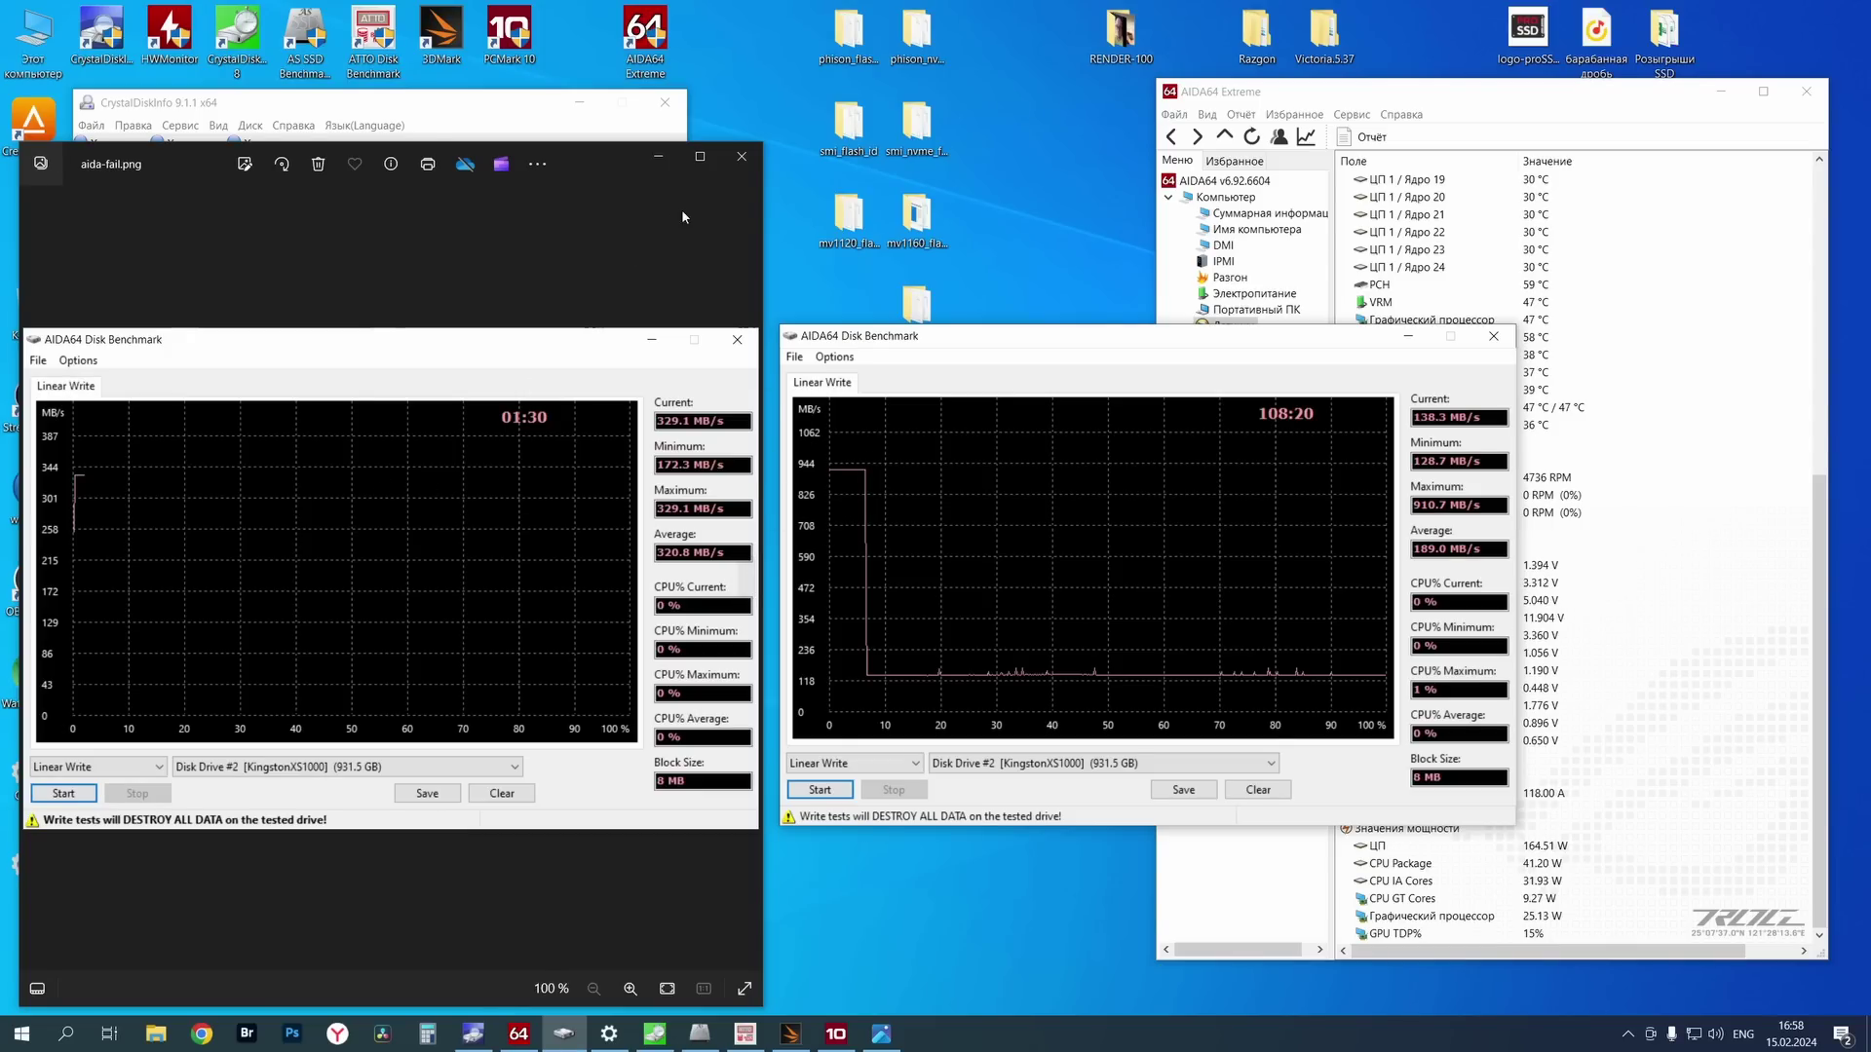
# Close aida-fail.png and minimize the AIDA64 Disk Benchmark and AIDA64 Extreme windows
pyautogui.click(741, 164)
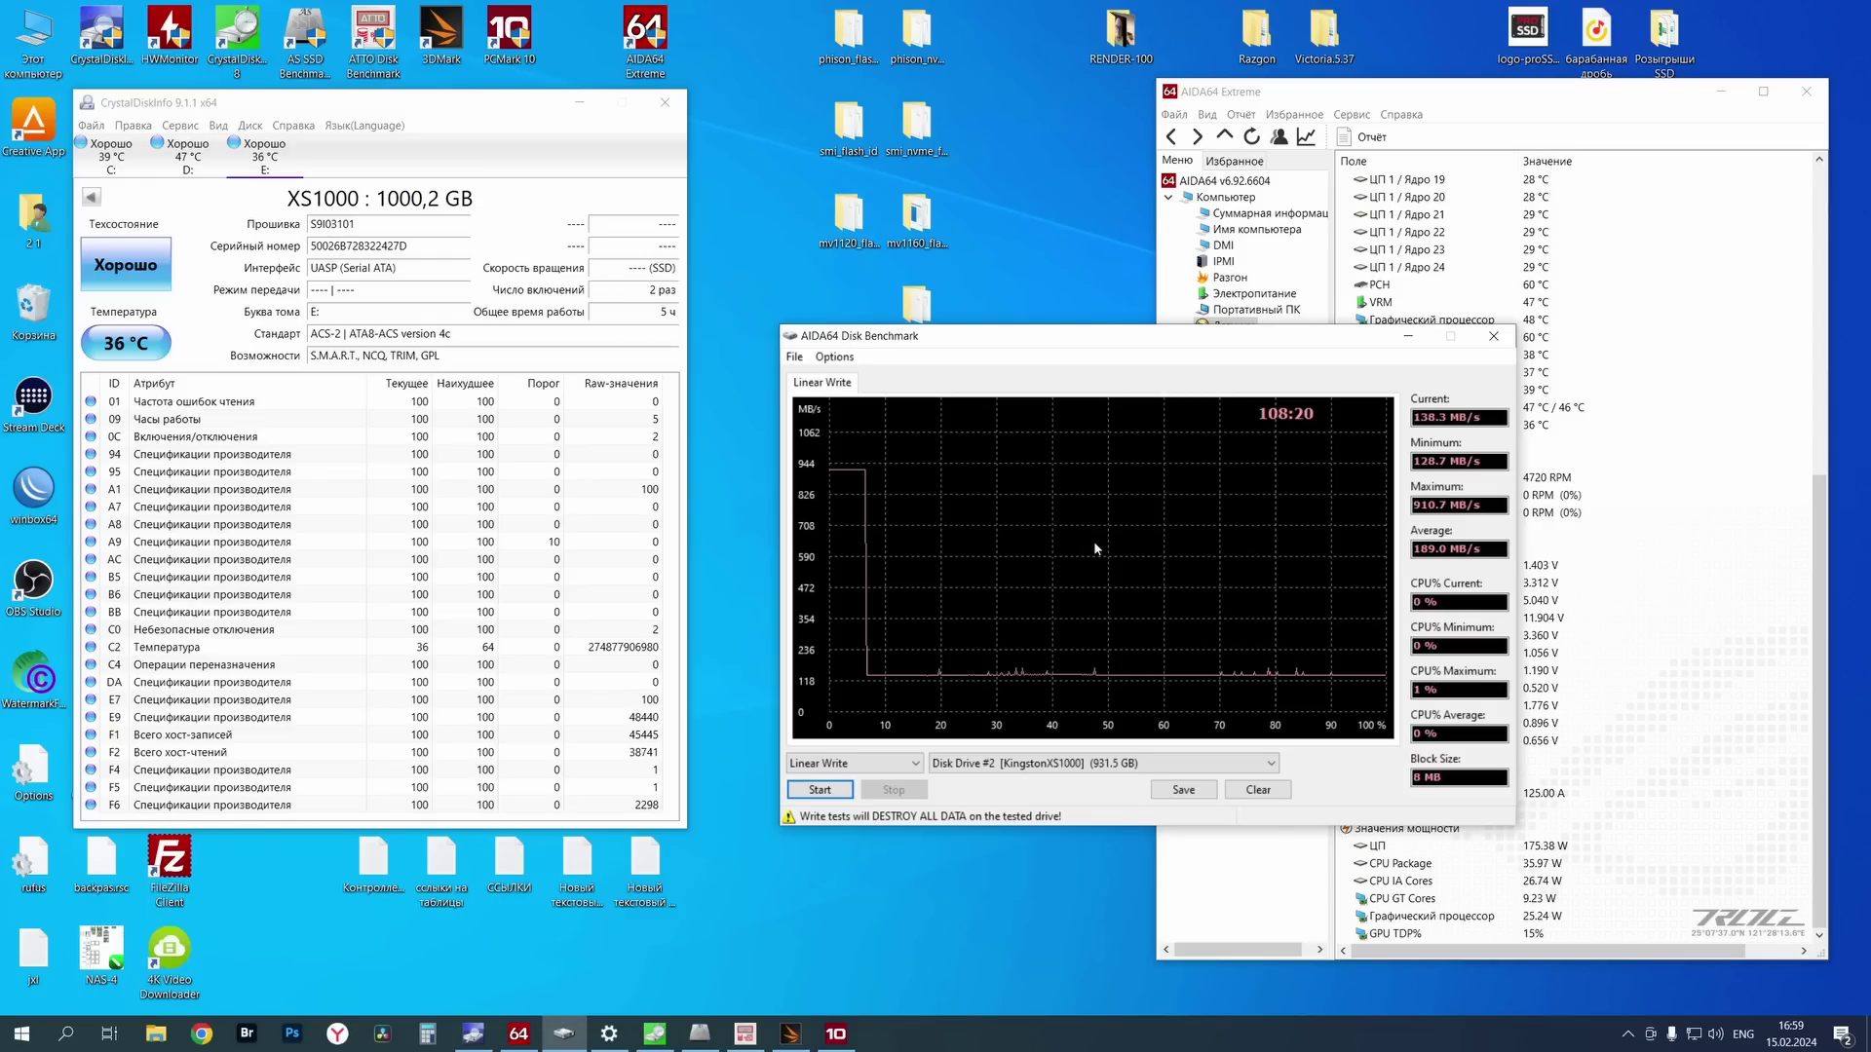
pyautogui.moveTo(1197, 340); pyautogui.dragTo(814, 475)
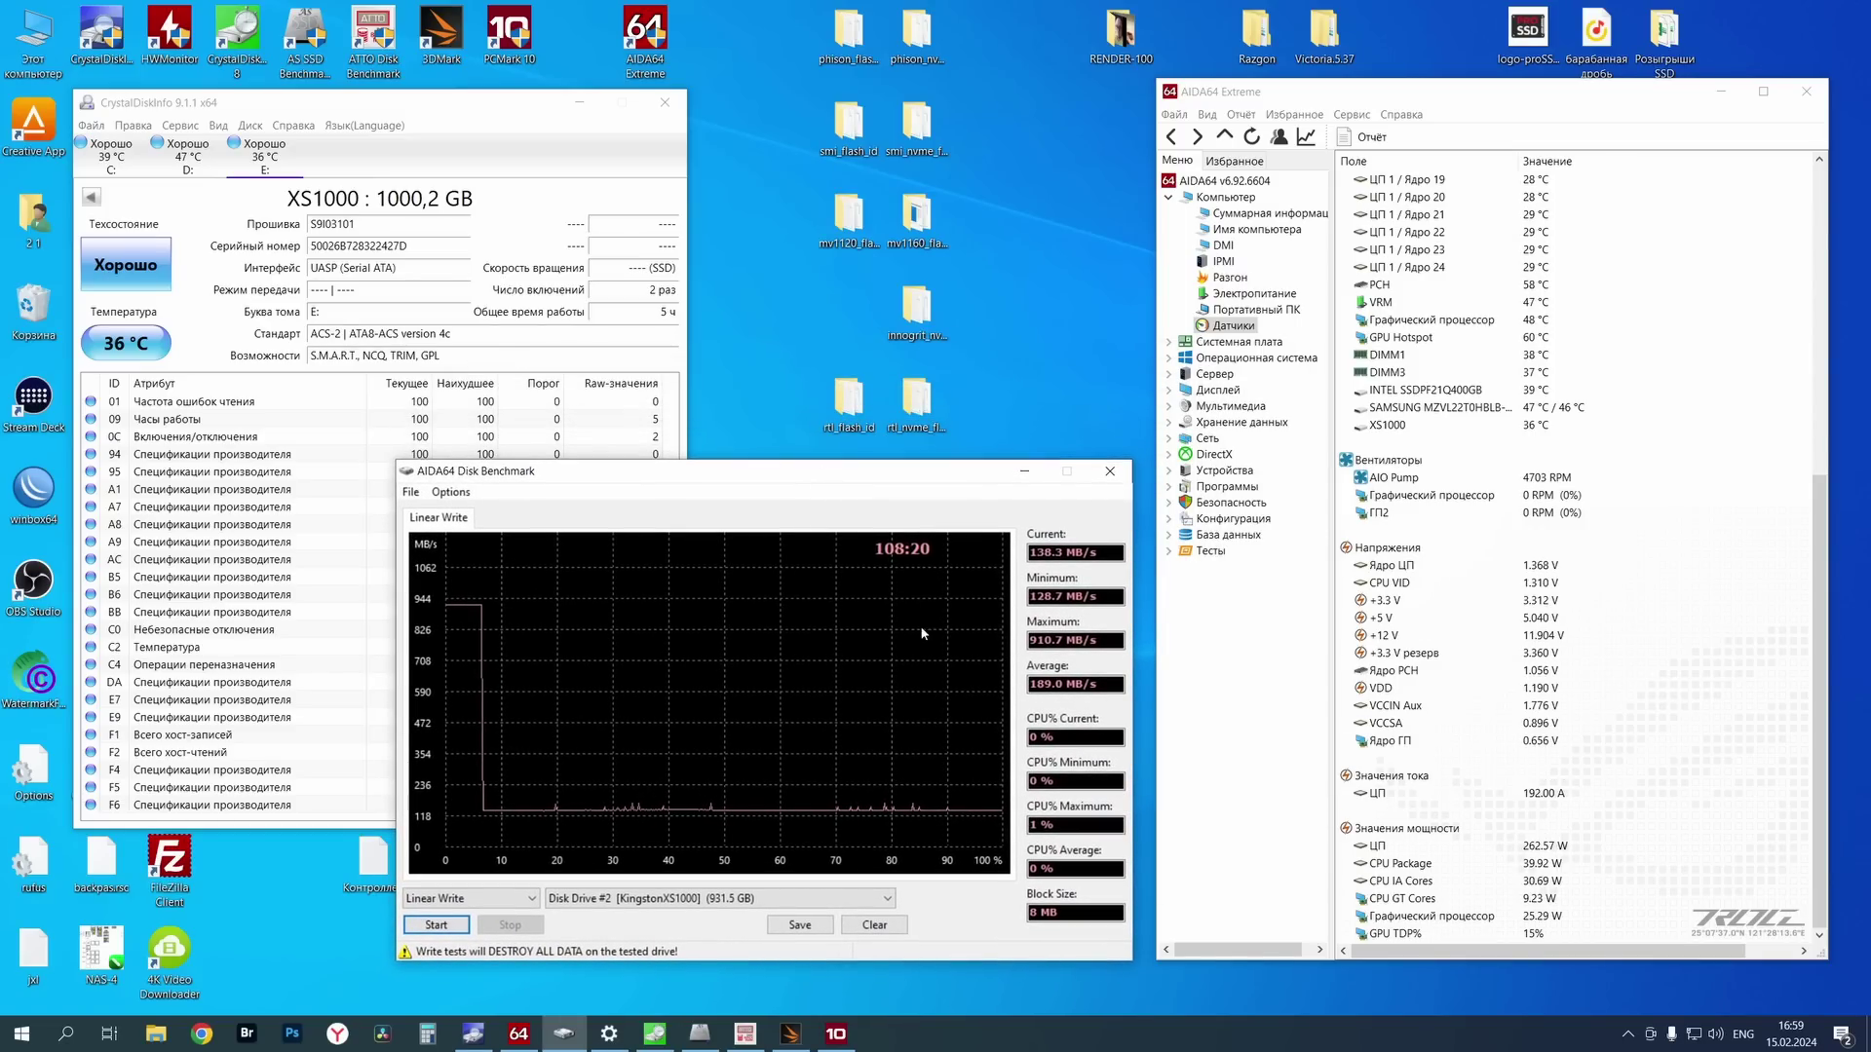
pyautogui.click(1024, 470)
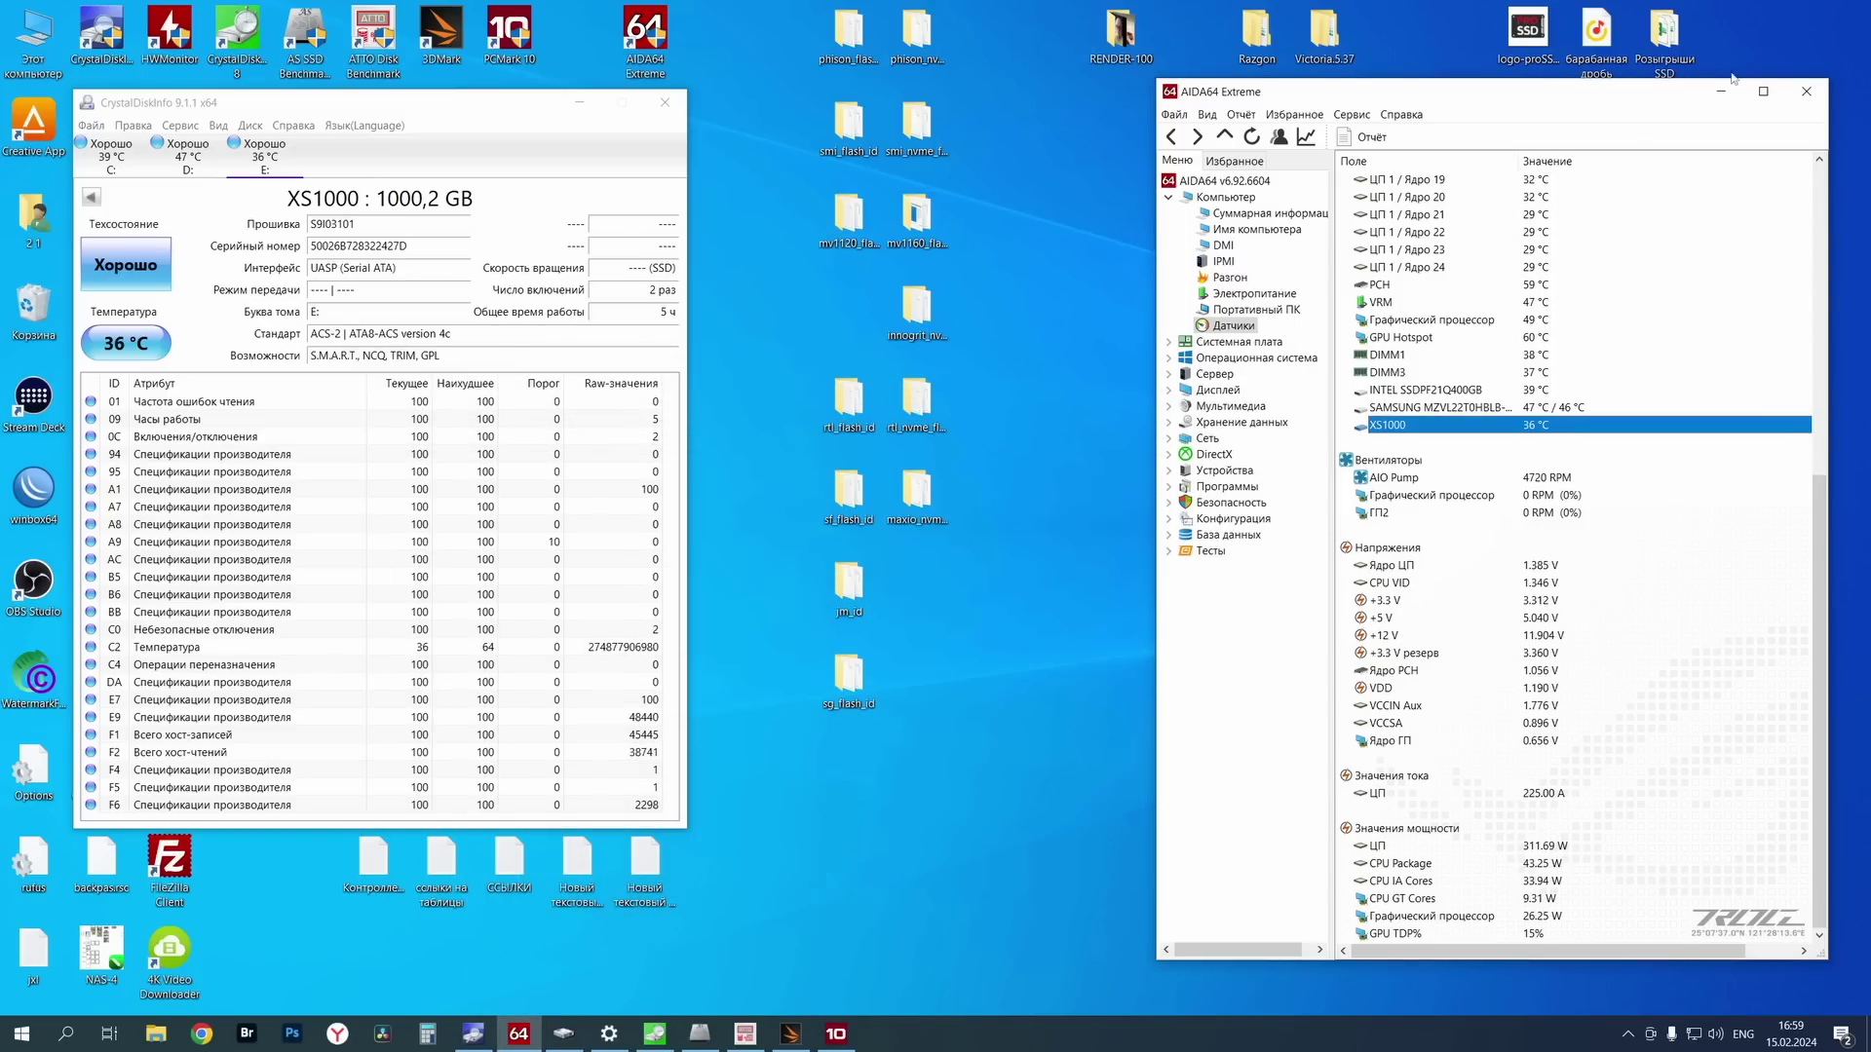
pyautogui.click(1723, 98)
# Bring up the XS1000 results in CrystalDiskMark, AS SSD Benchmark and ATTO Disk Benchmark and review them
pyautogui.click(655, 1033)
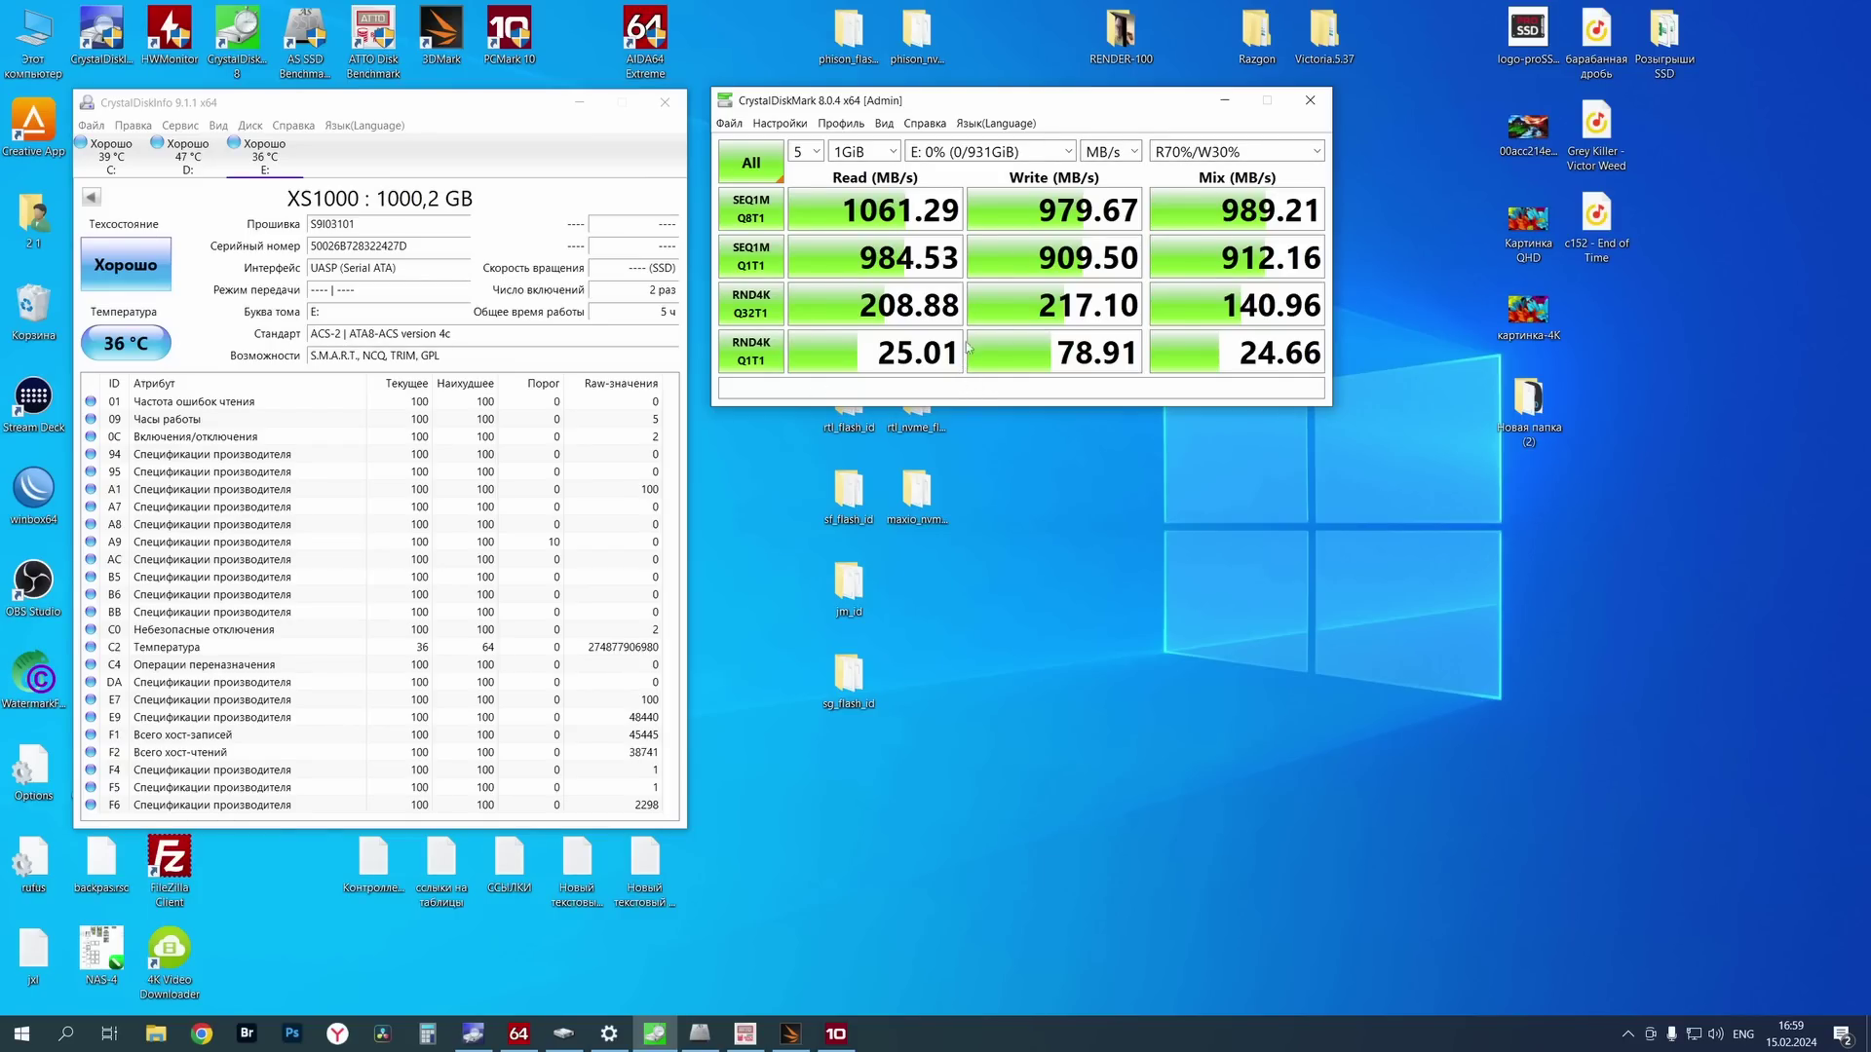
pyautogui.click(700, 1034)
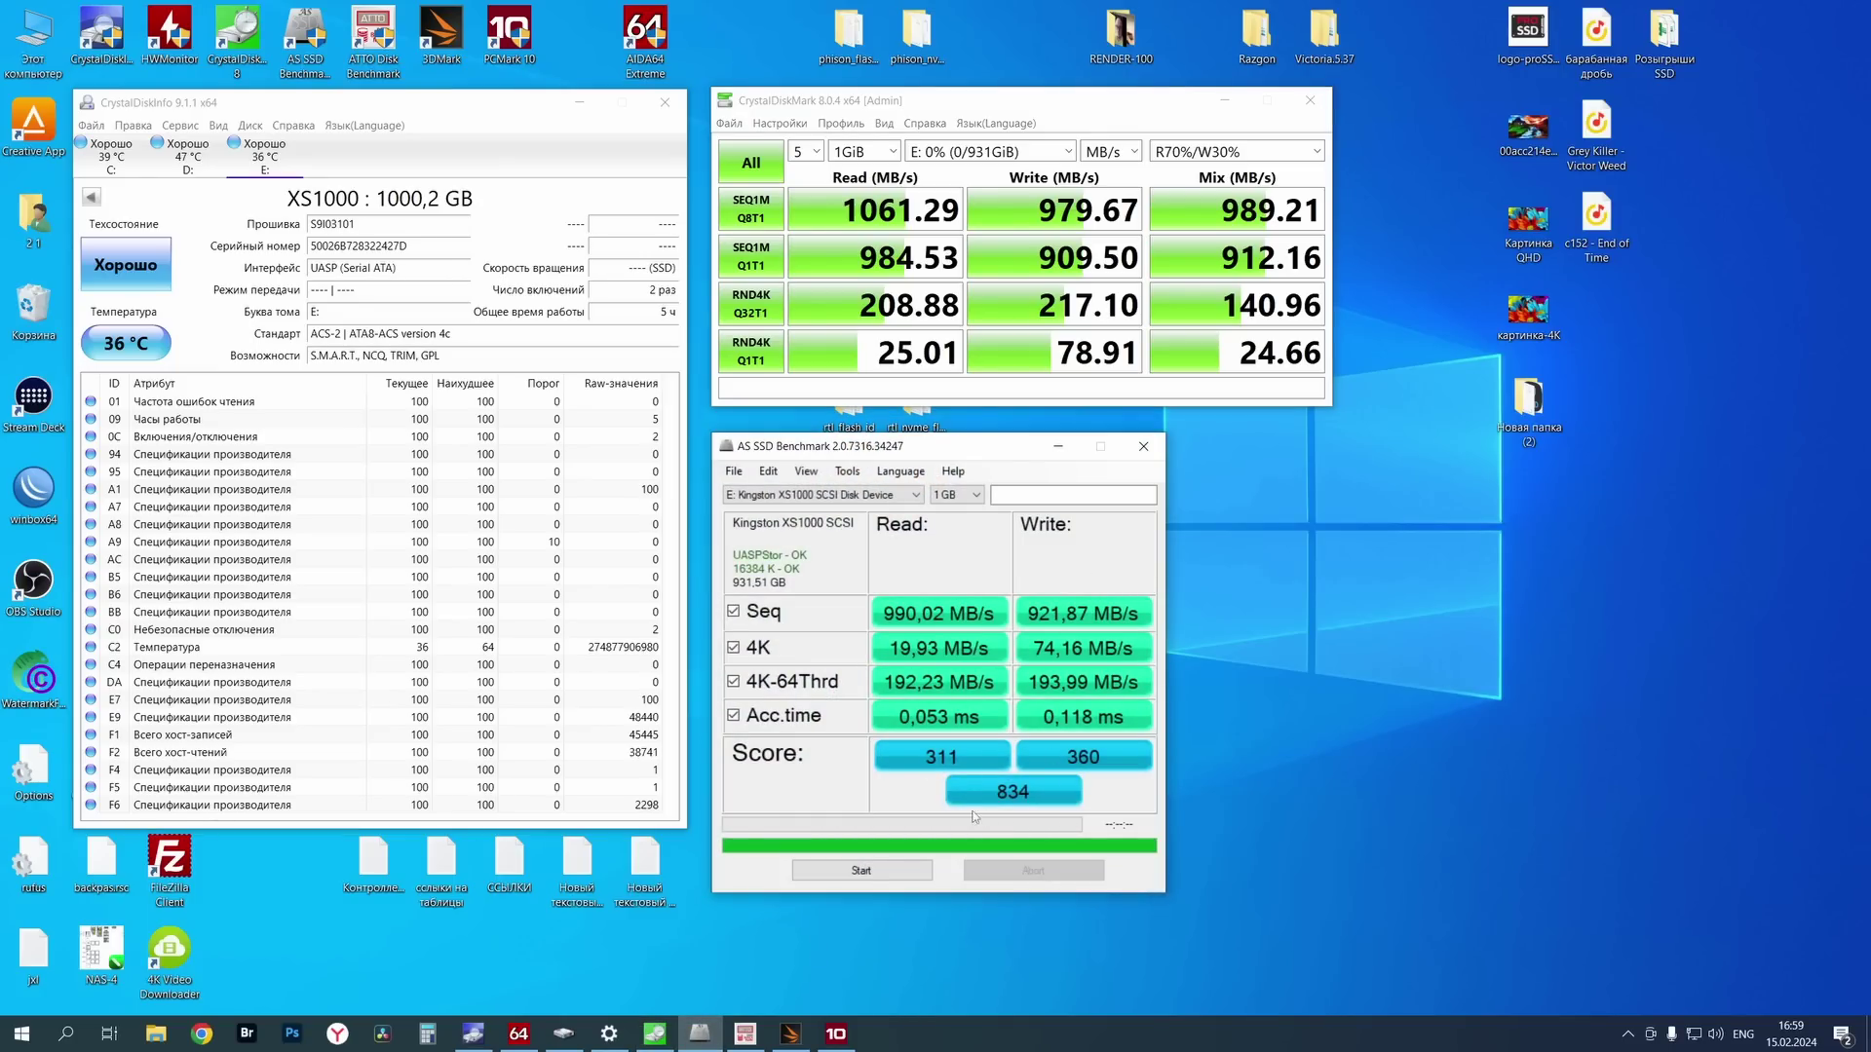
pyautogui.click(744, 1034)
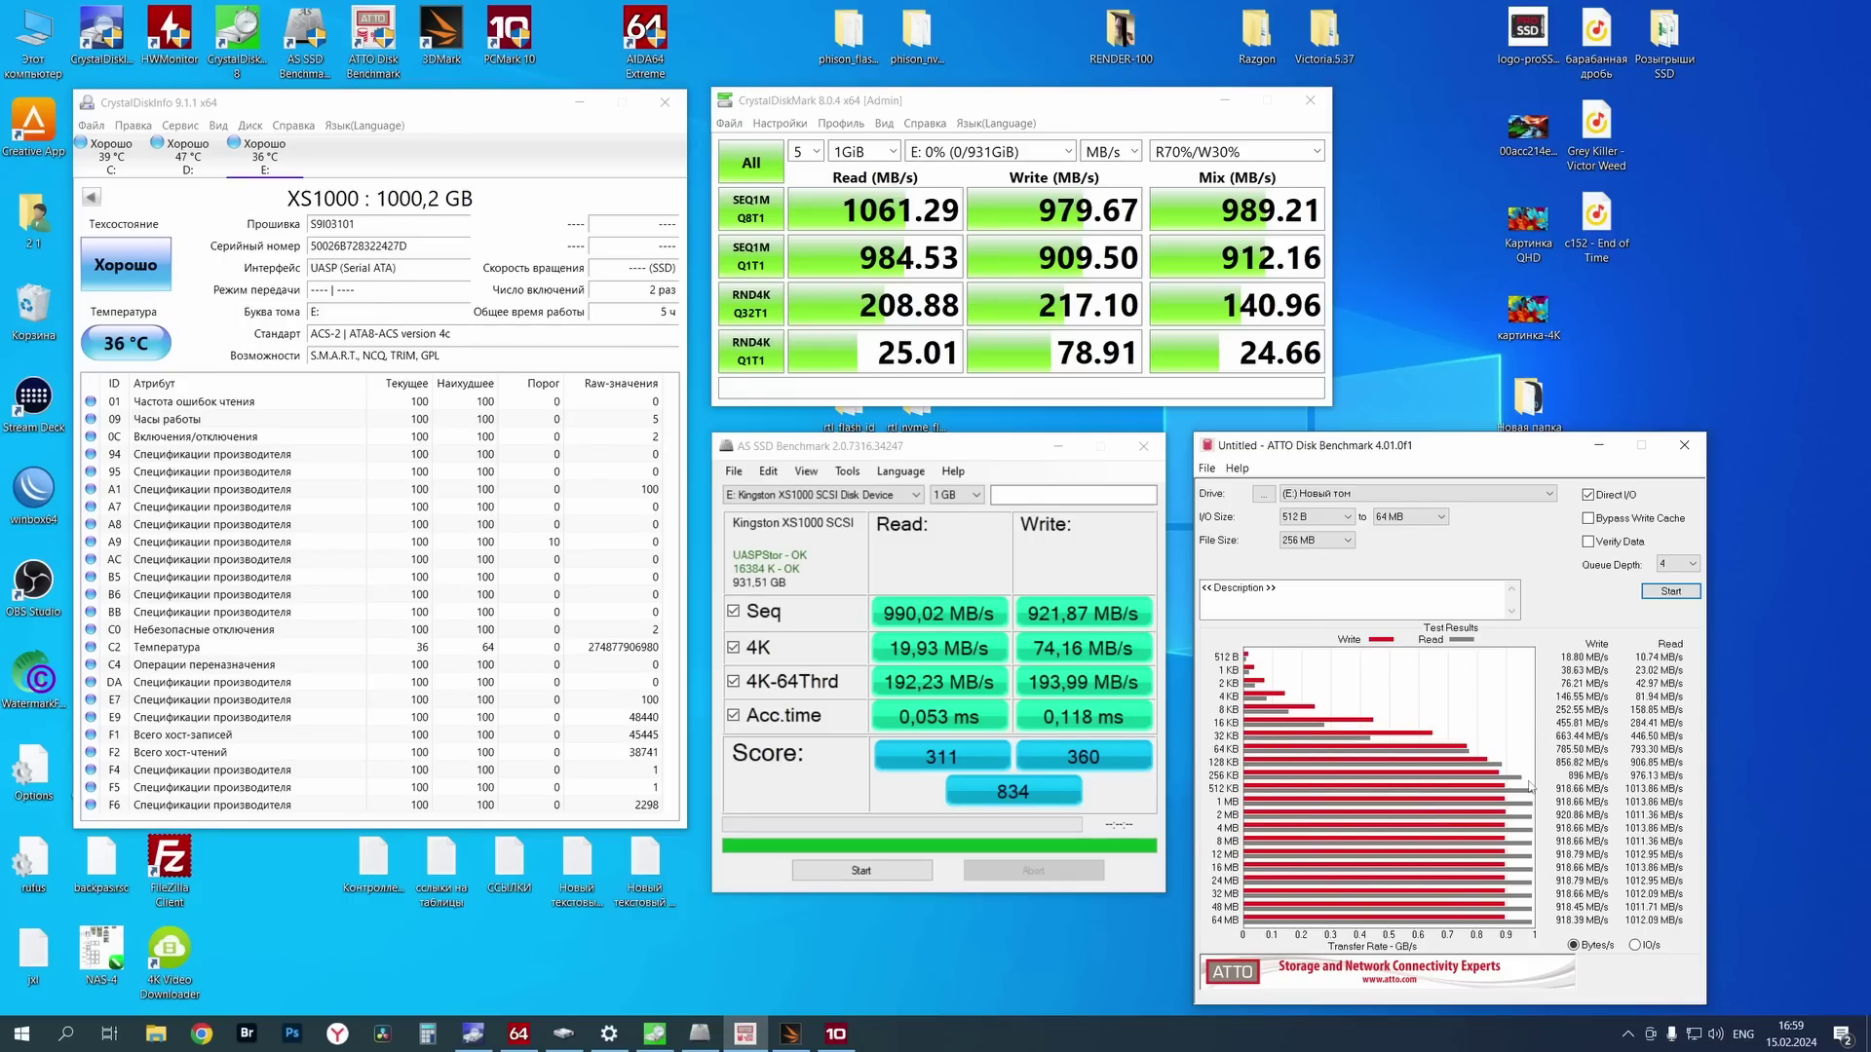
# Review the 3DMark storage result and the PCMark 10 Full and Quick System Drive scores, and minimize both programs
pyautogui.click(790, 1033)
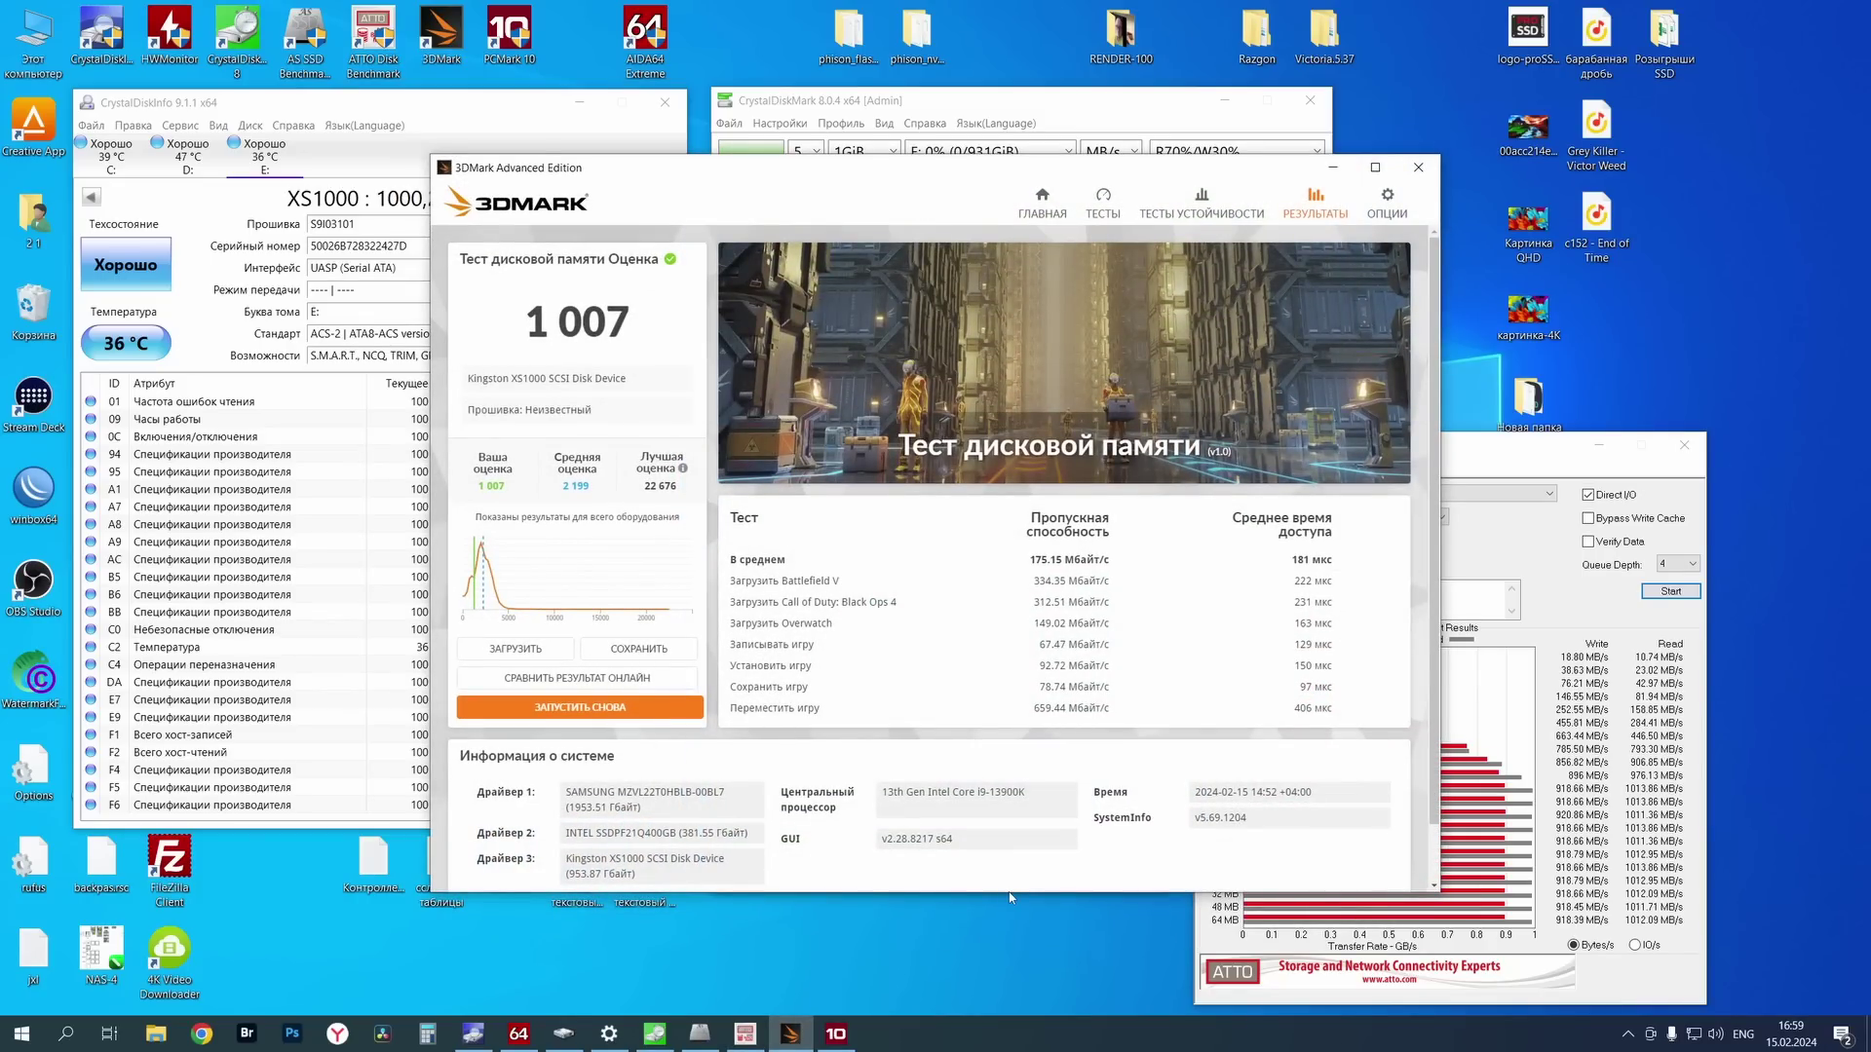
pyautogui.click(835, 1034)
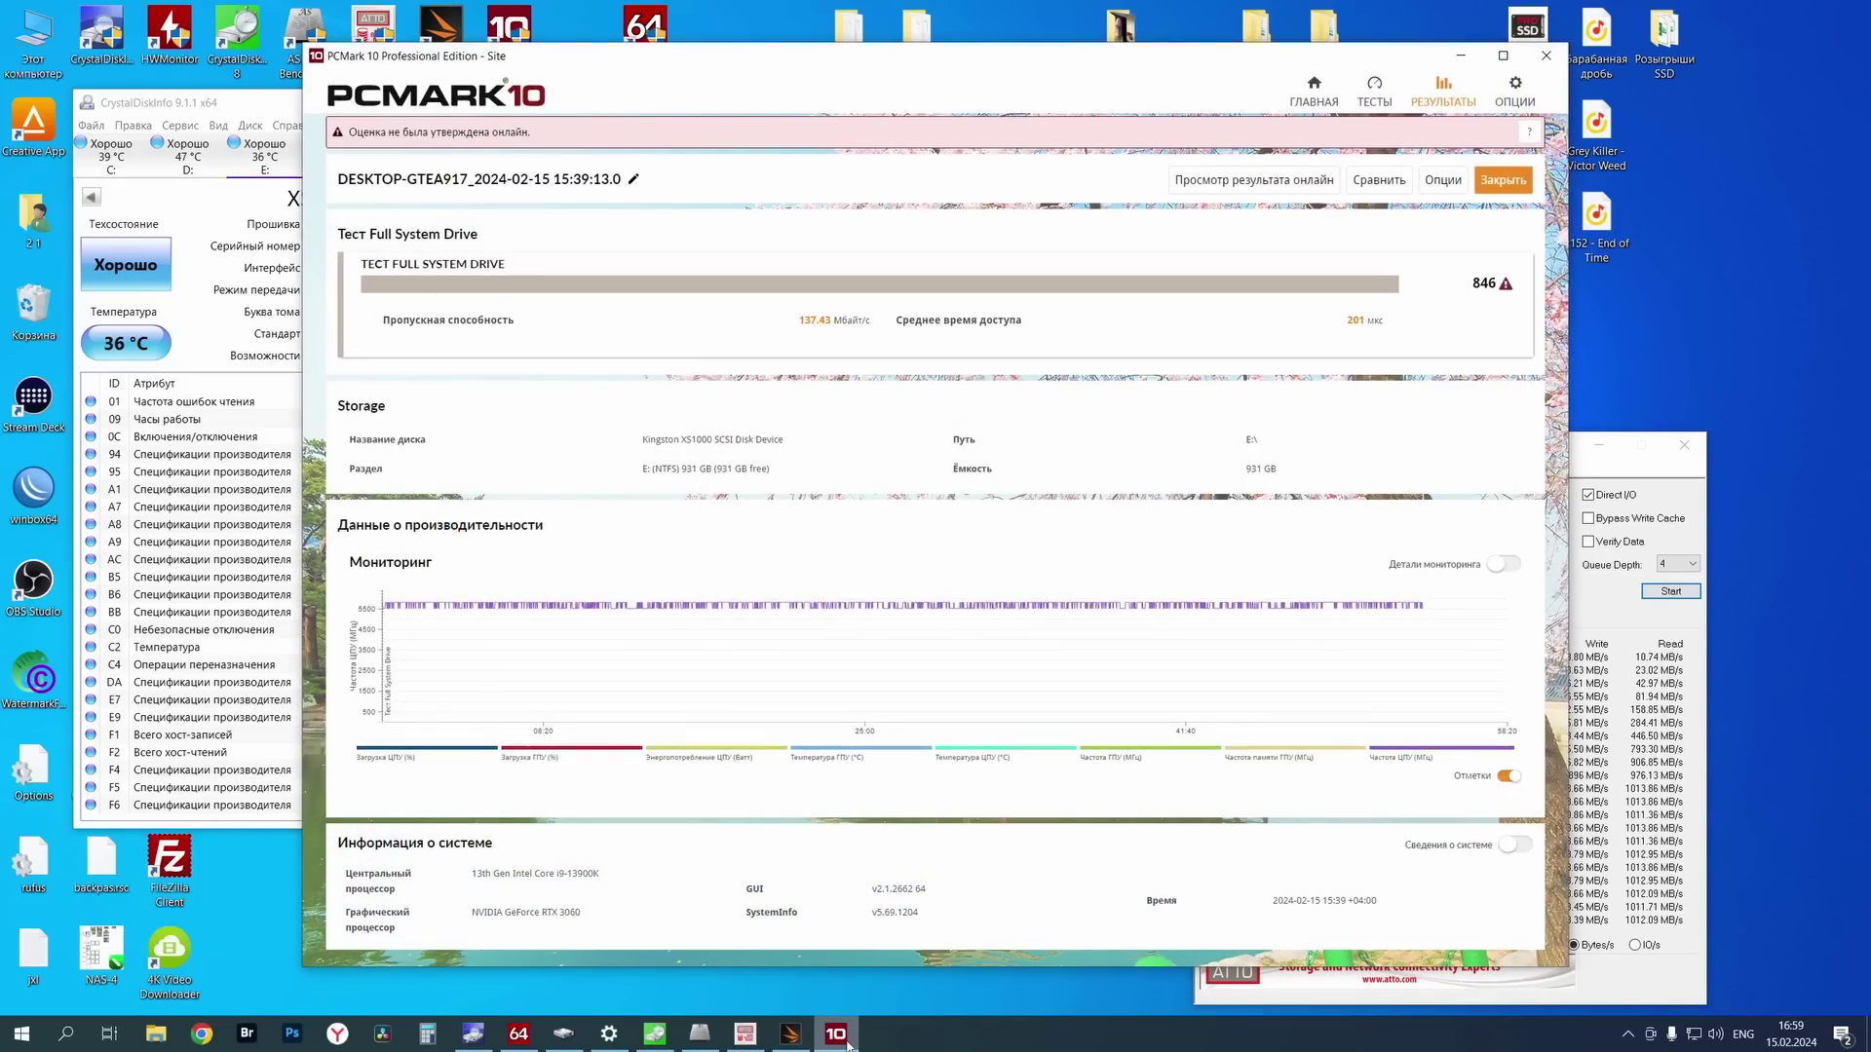
pyautogui.click(1503, 181)
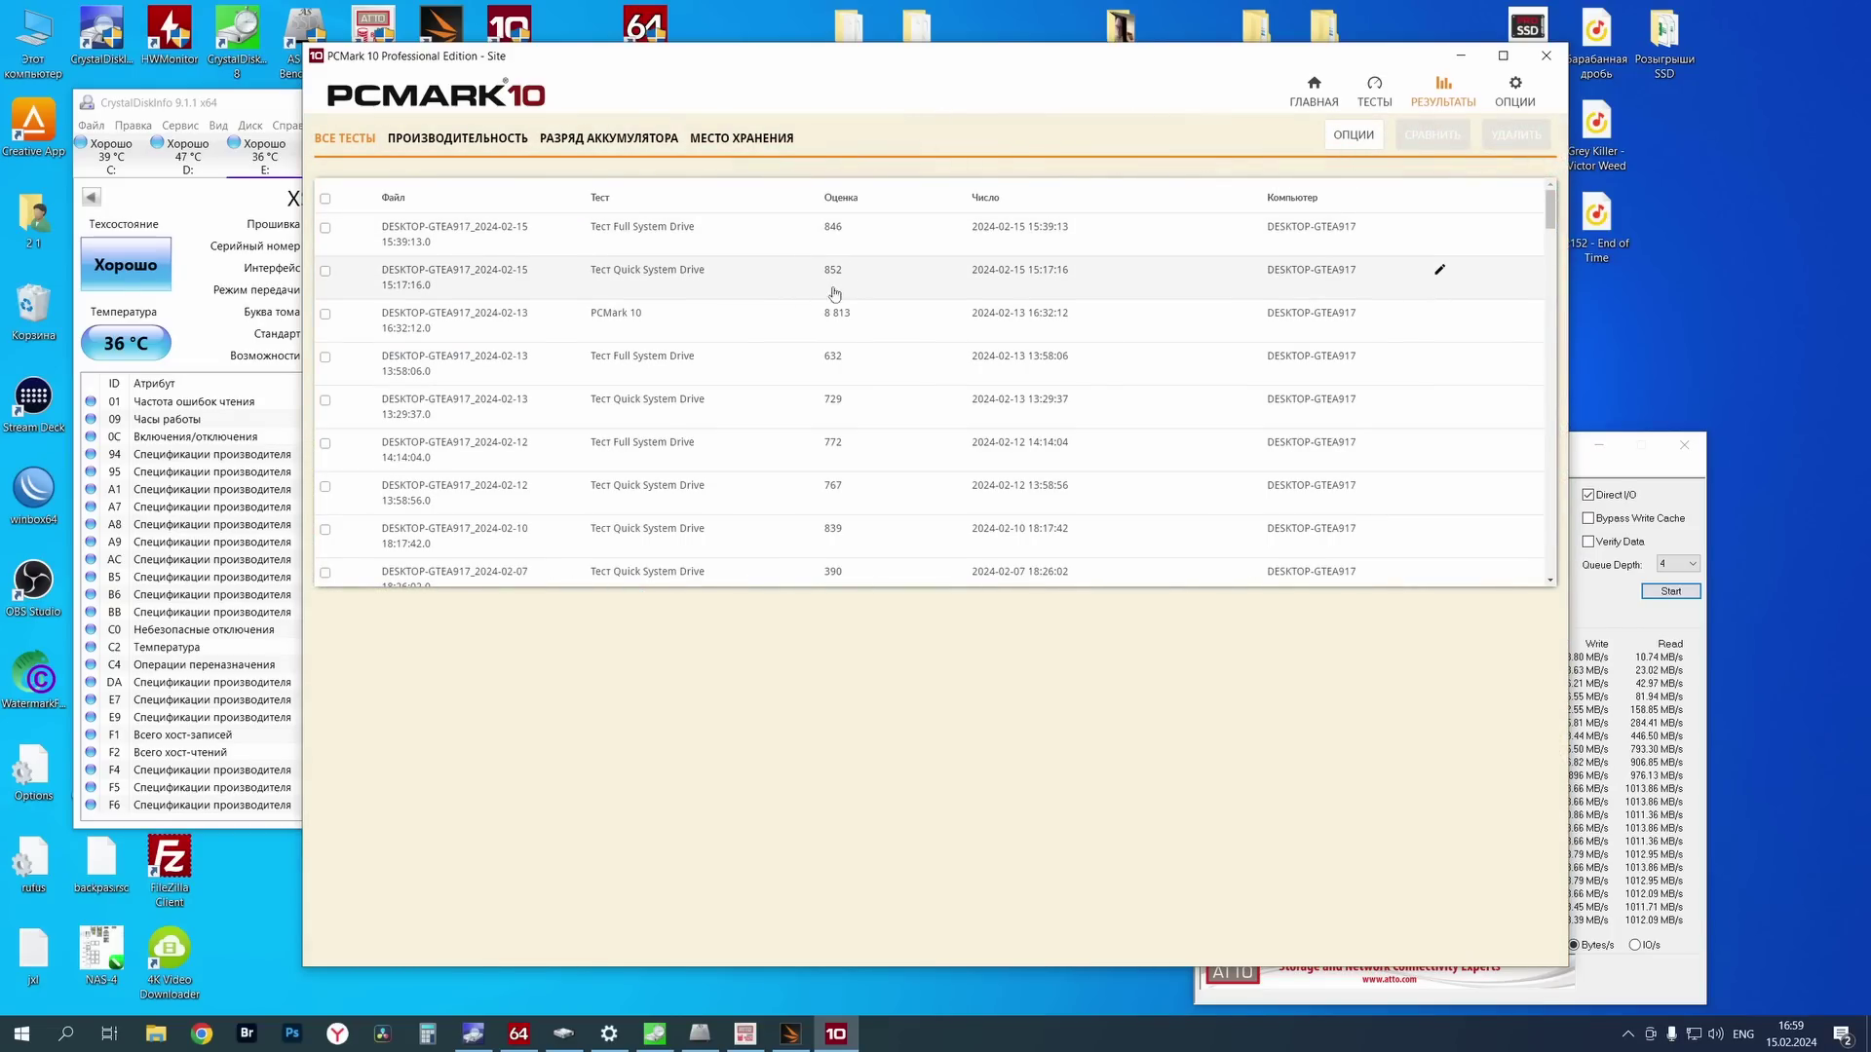
pyautogui.click(1452, 61)
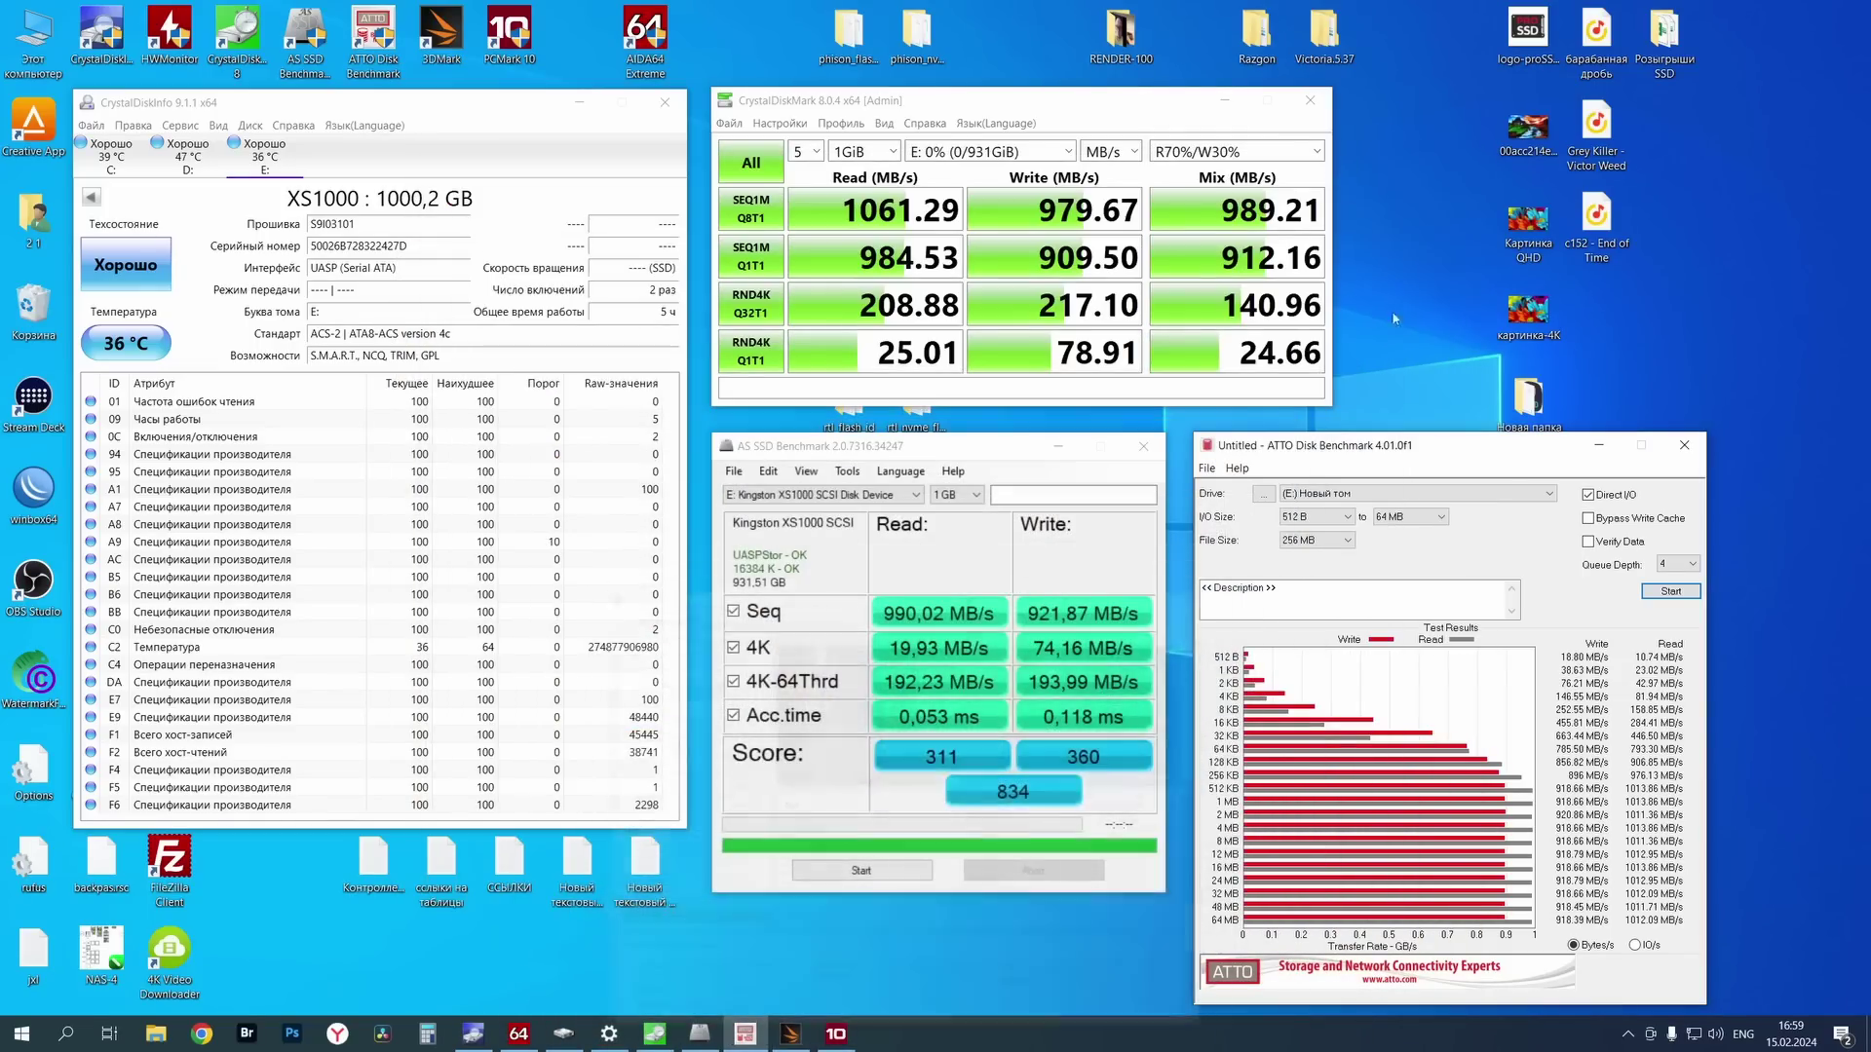
pyautogui.click(1331, 168)
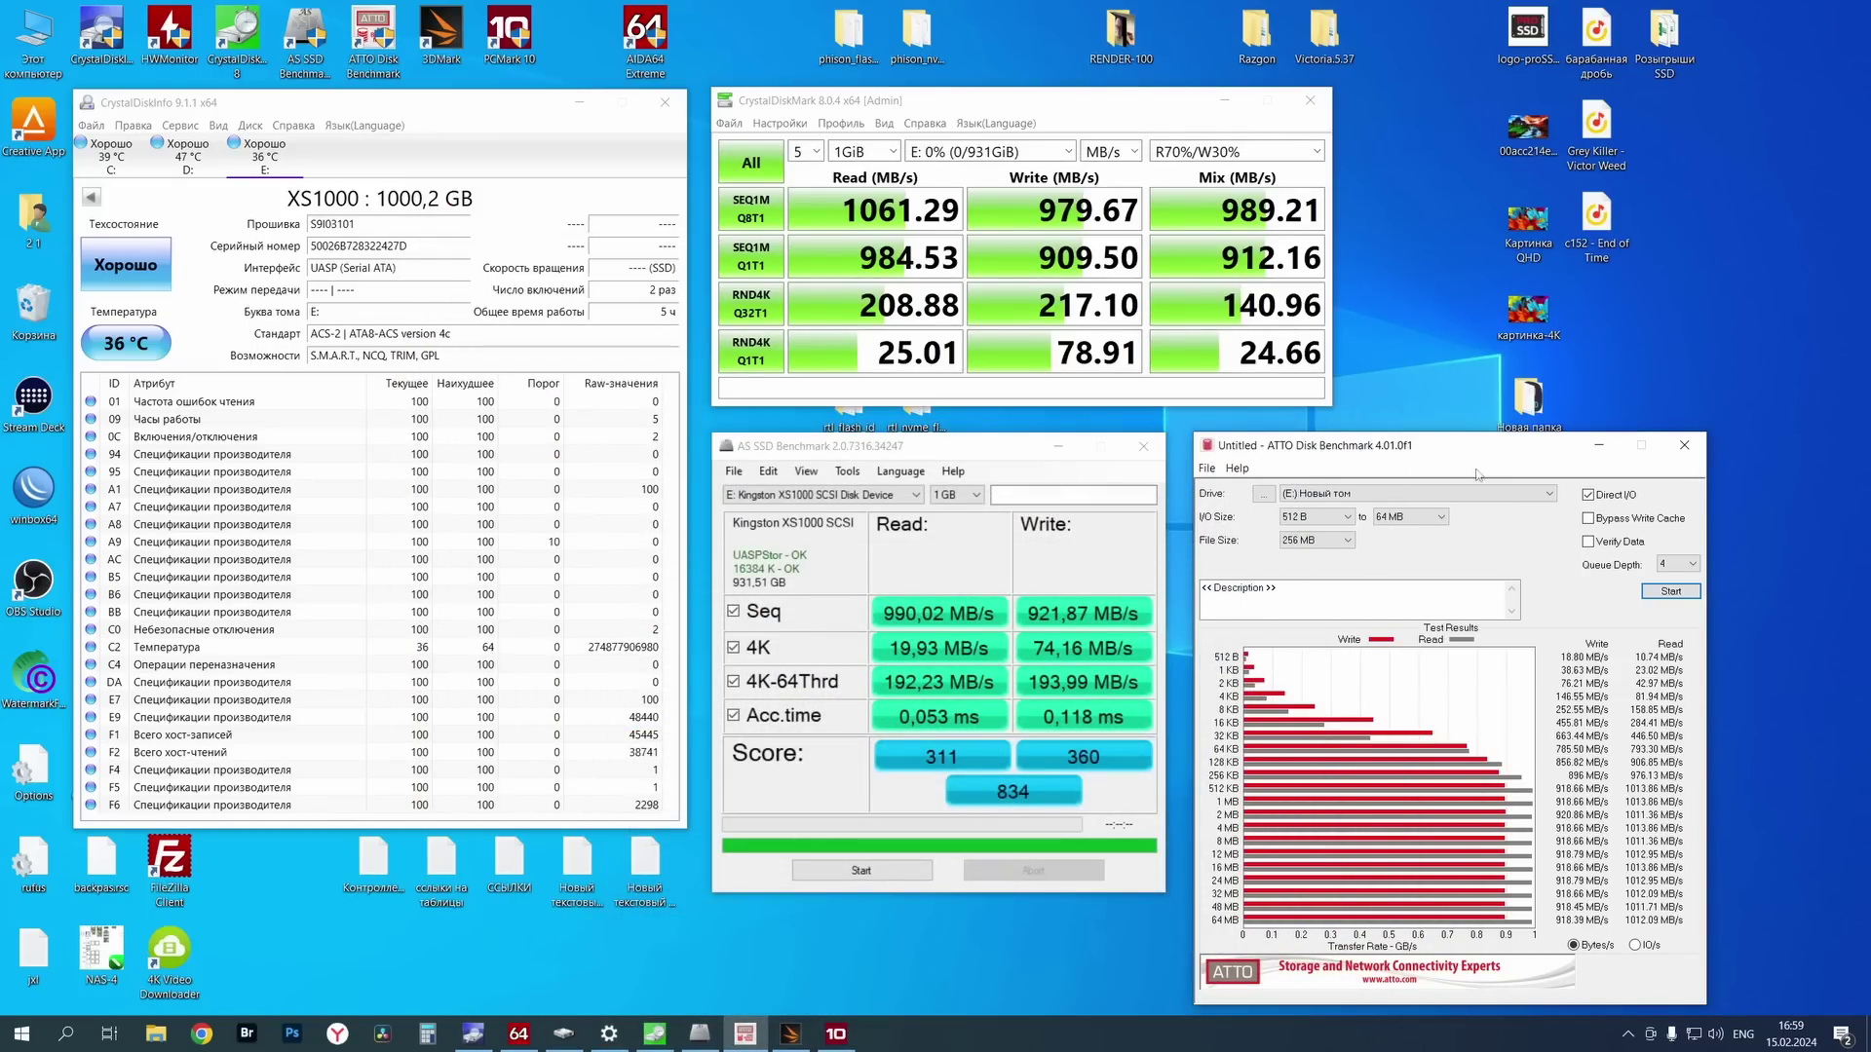
# Switch the results in ATTO Disk Benchmark, AS SSD Benchmark and CrystalDiskMark to IOPS and review them
pyautogui.click(1637, 945)
pyautogui.click(807, 471)
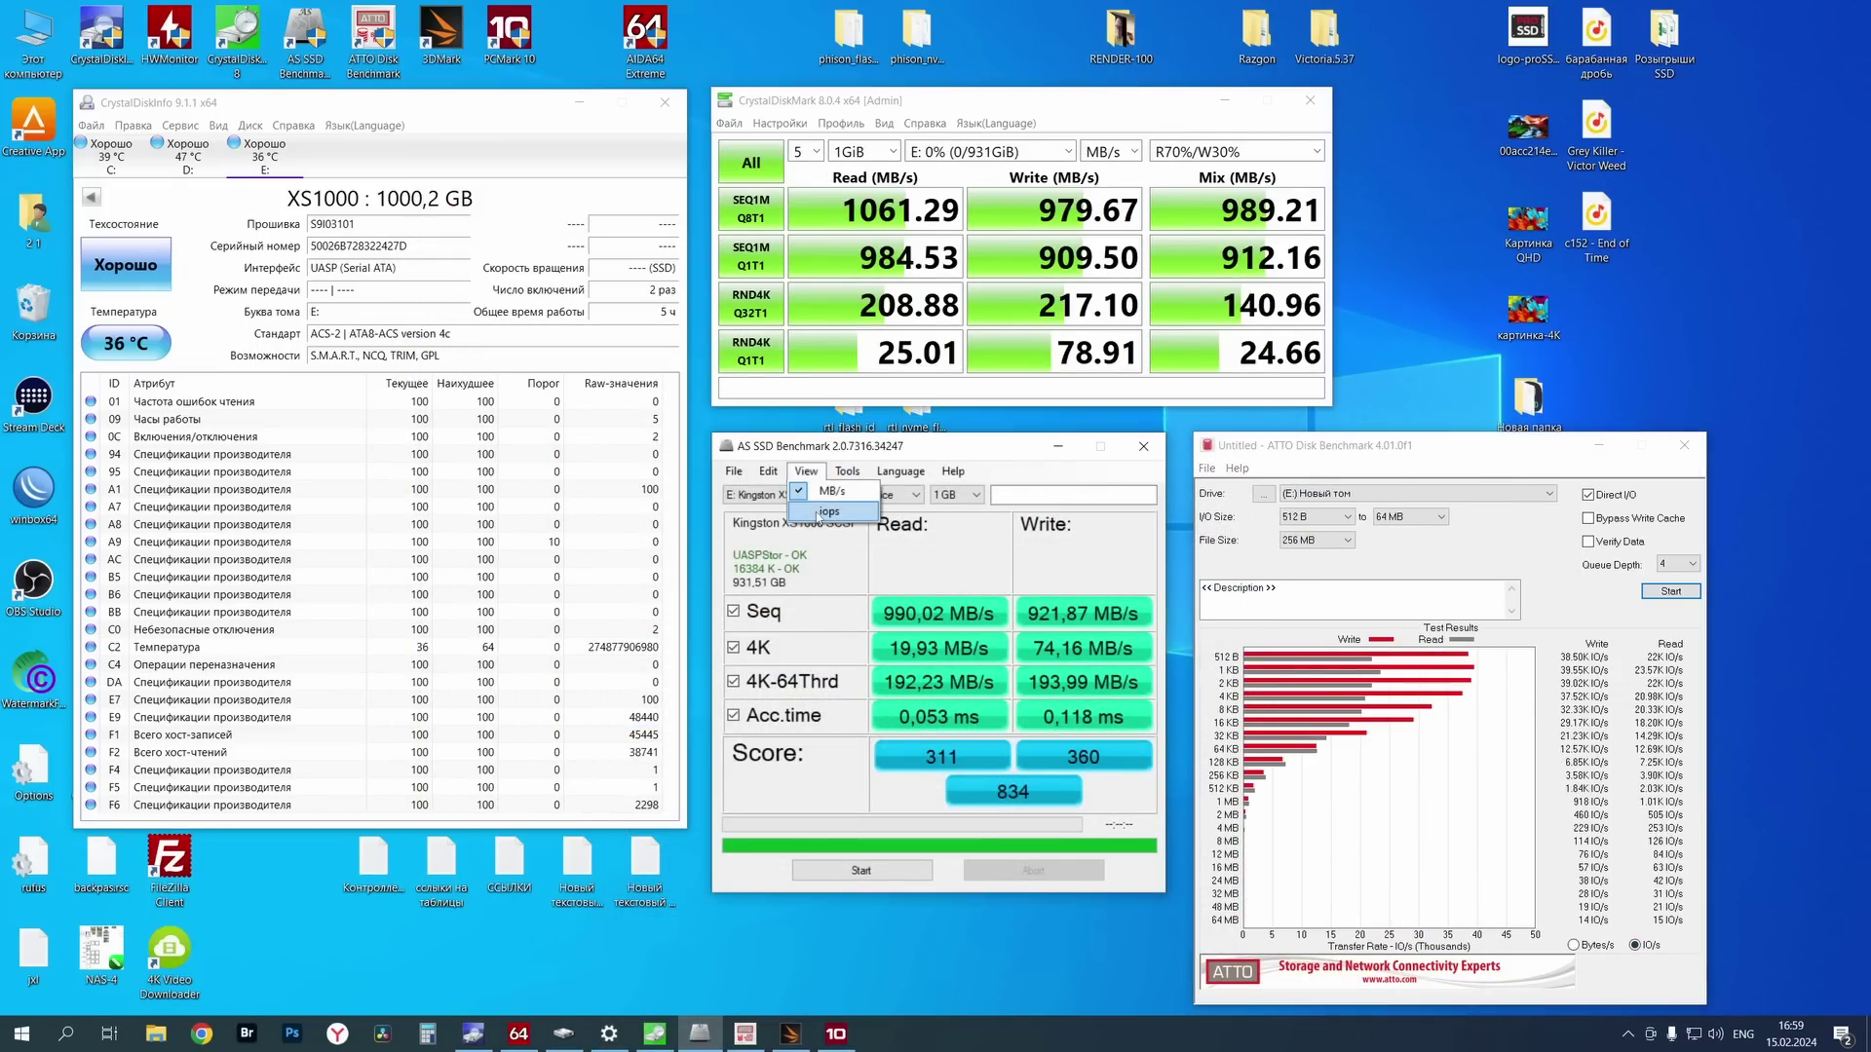
pyautogui.click(826, 511)
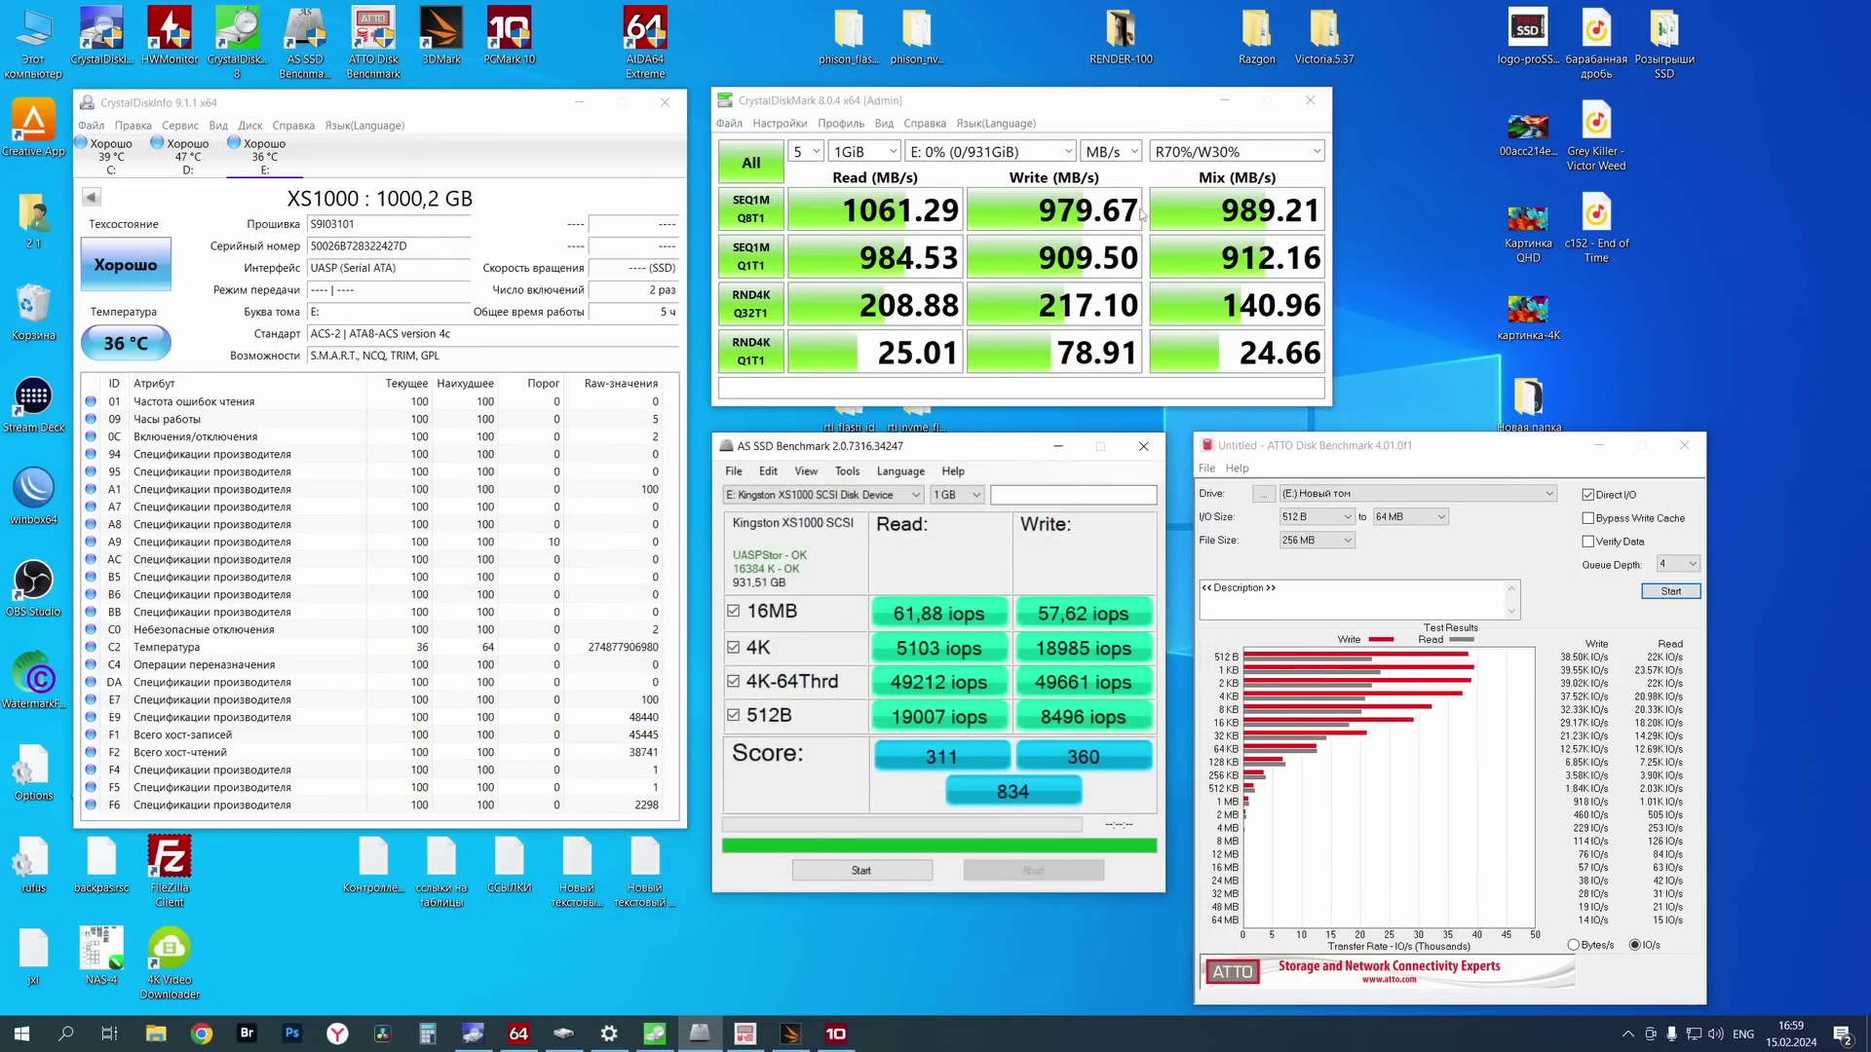
pyautogui.click(1134, 151)
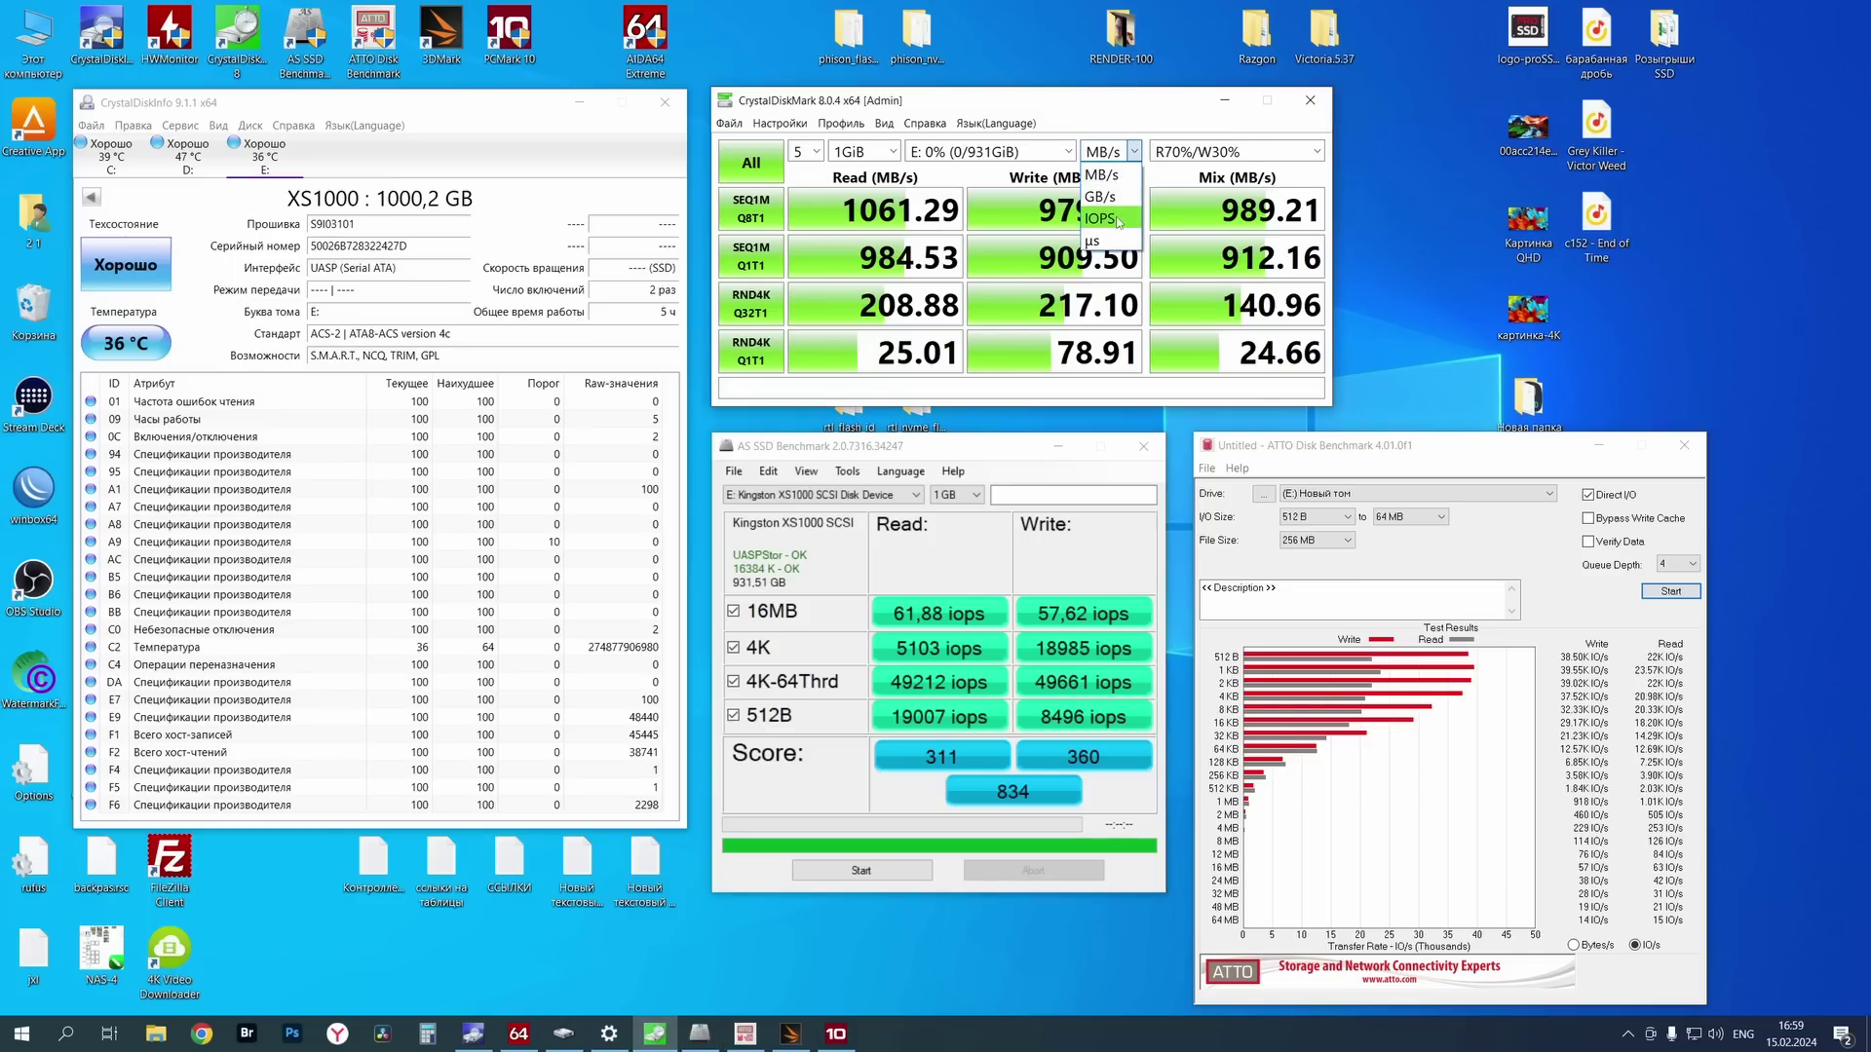
pyautogui.click(1106, 200)
# Minimize the ATTO Disk Benchmark, AS SSD Benchmark and CrystalDiskMark windows
pyautogui.click(1577, 464)
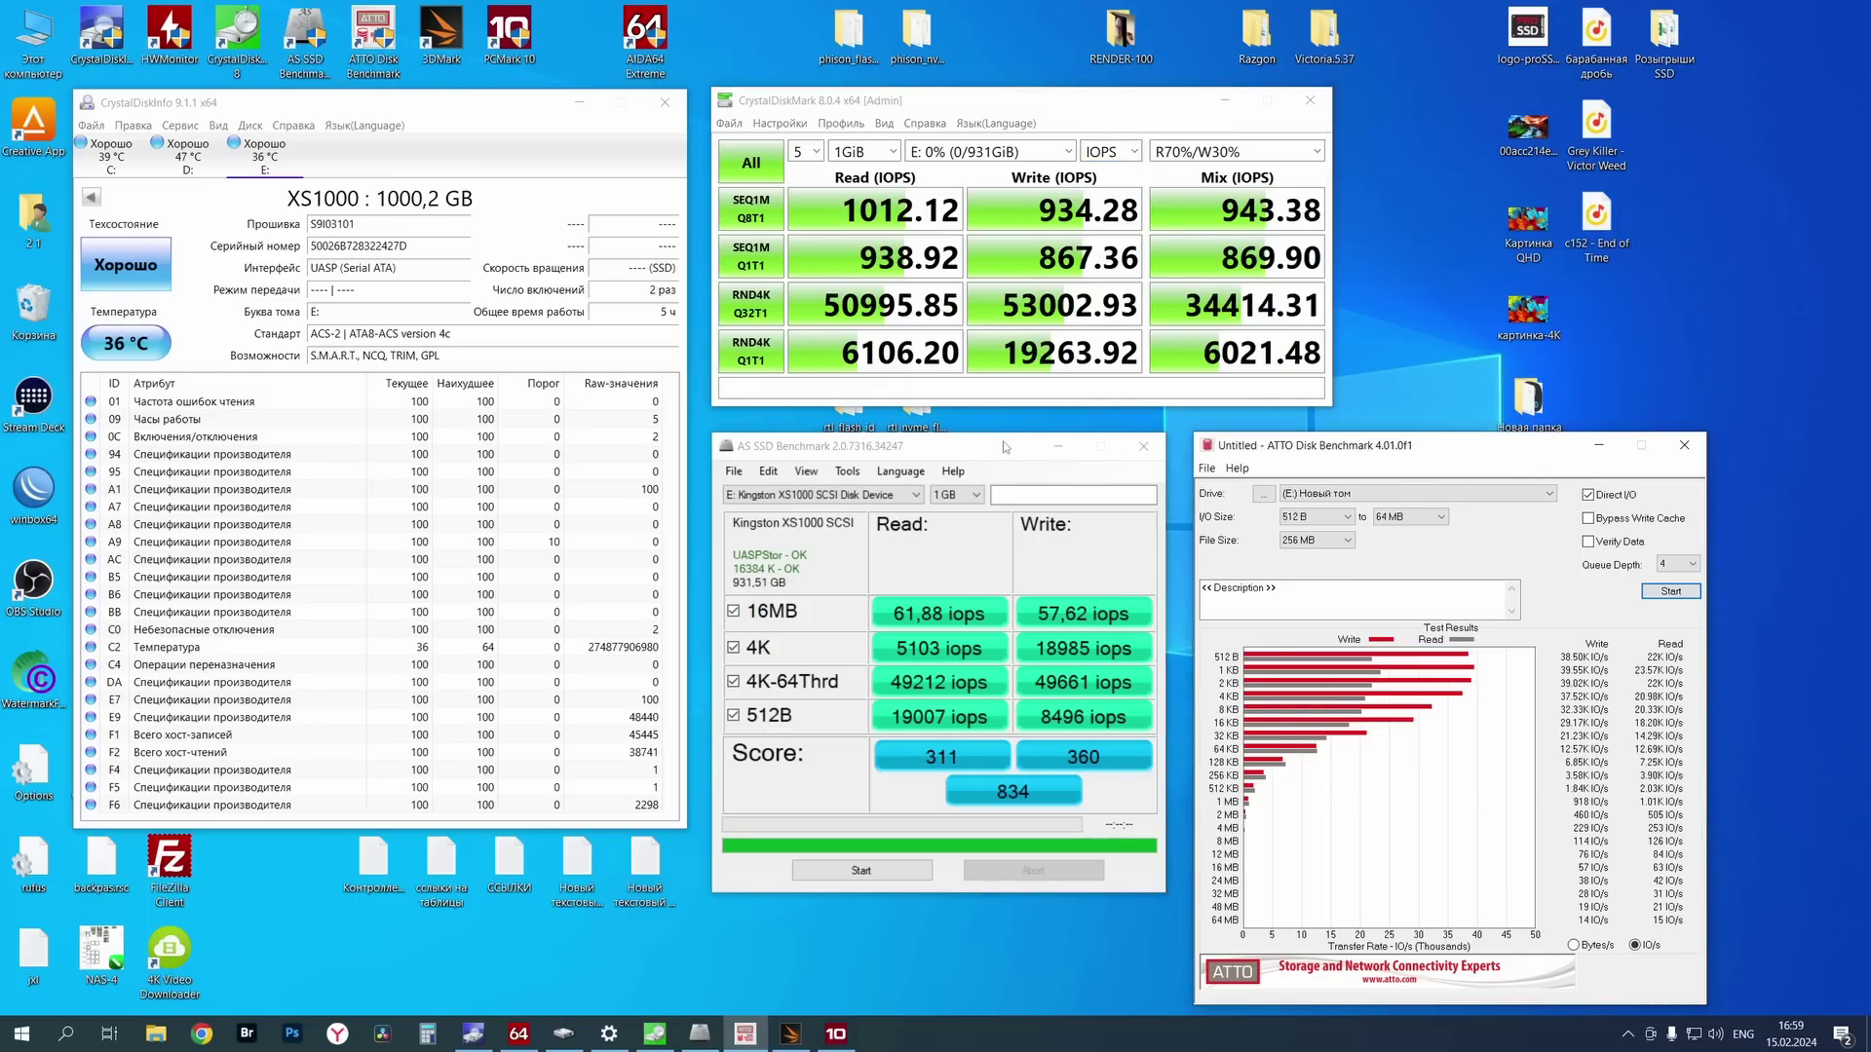
pyautogui.click(1599, 446)
pyautogui.click(1057, 447)
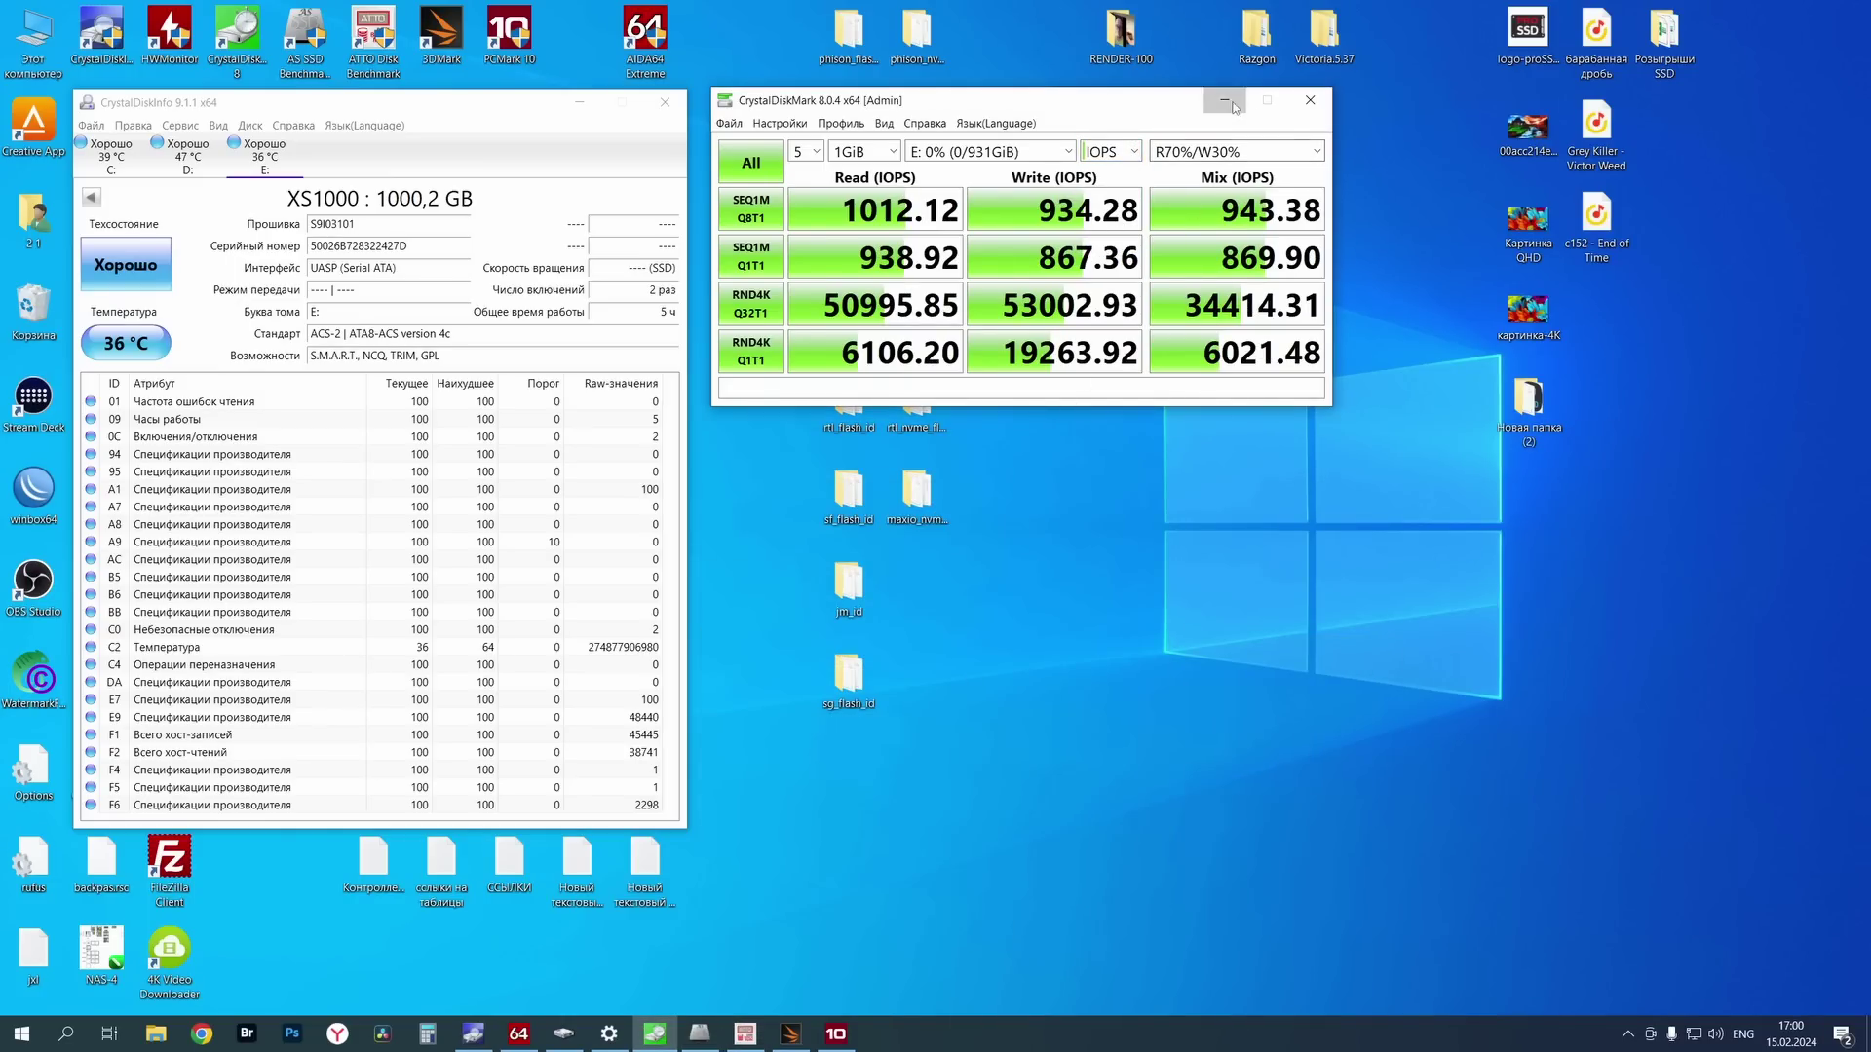
pyautogui.click(1225, 100)
# Copy the RENDER-100 folder from the desktop to the root of drive E: in File Explorer
pyautogui.doubleClick(33, 34)
pyautogui.moveTo(1280, 66); pyautogui.dragTo(1285, 430)
pyautogui.click(1121, 34)
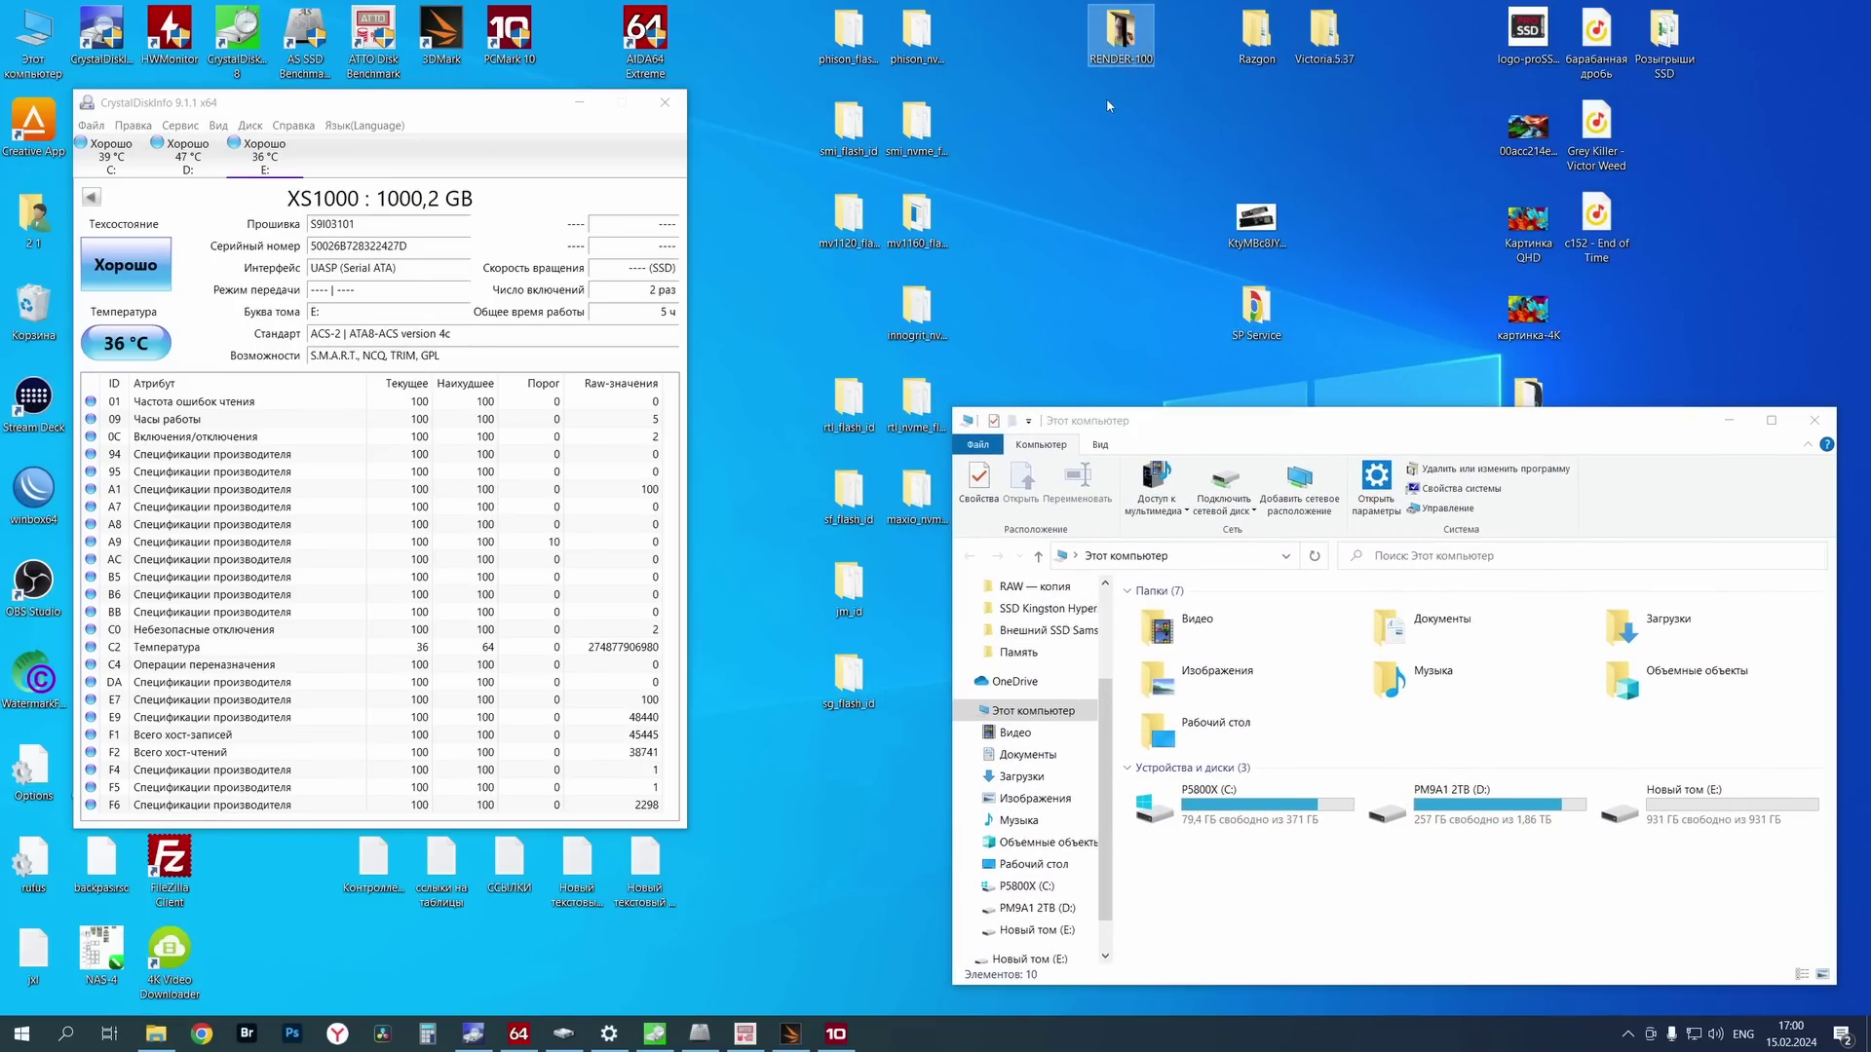
pyautogui.doubleClick(1656, 801)
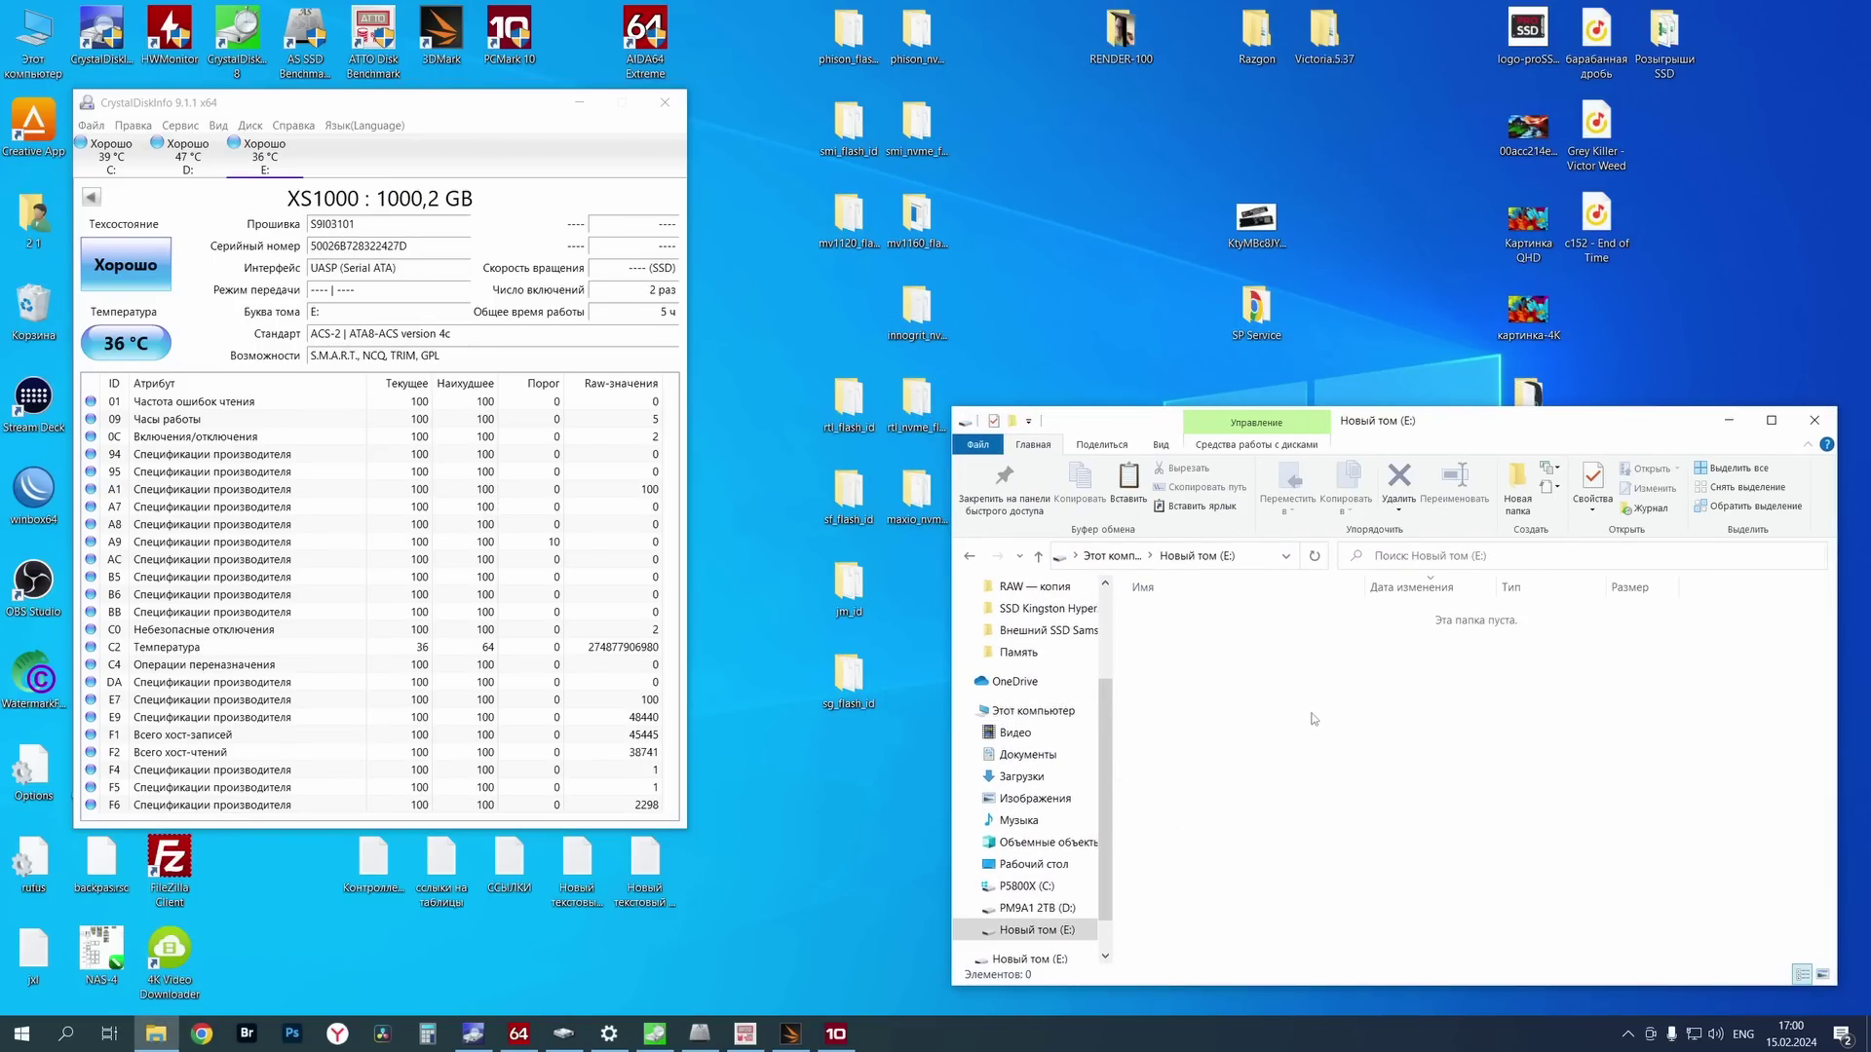
pyautogui.hotkey('ctrl', 'v')
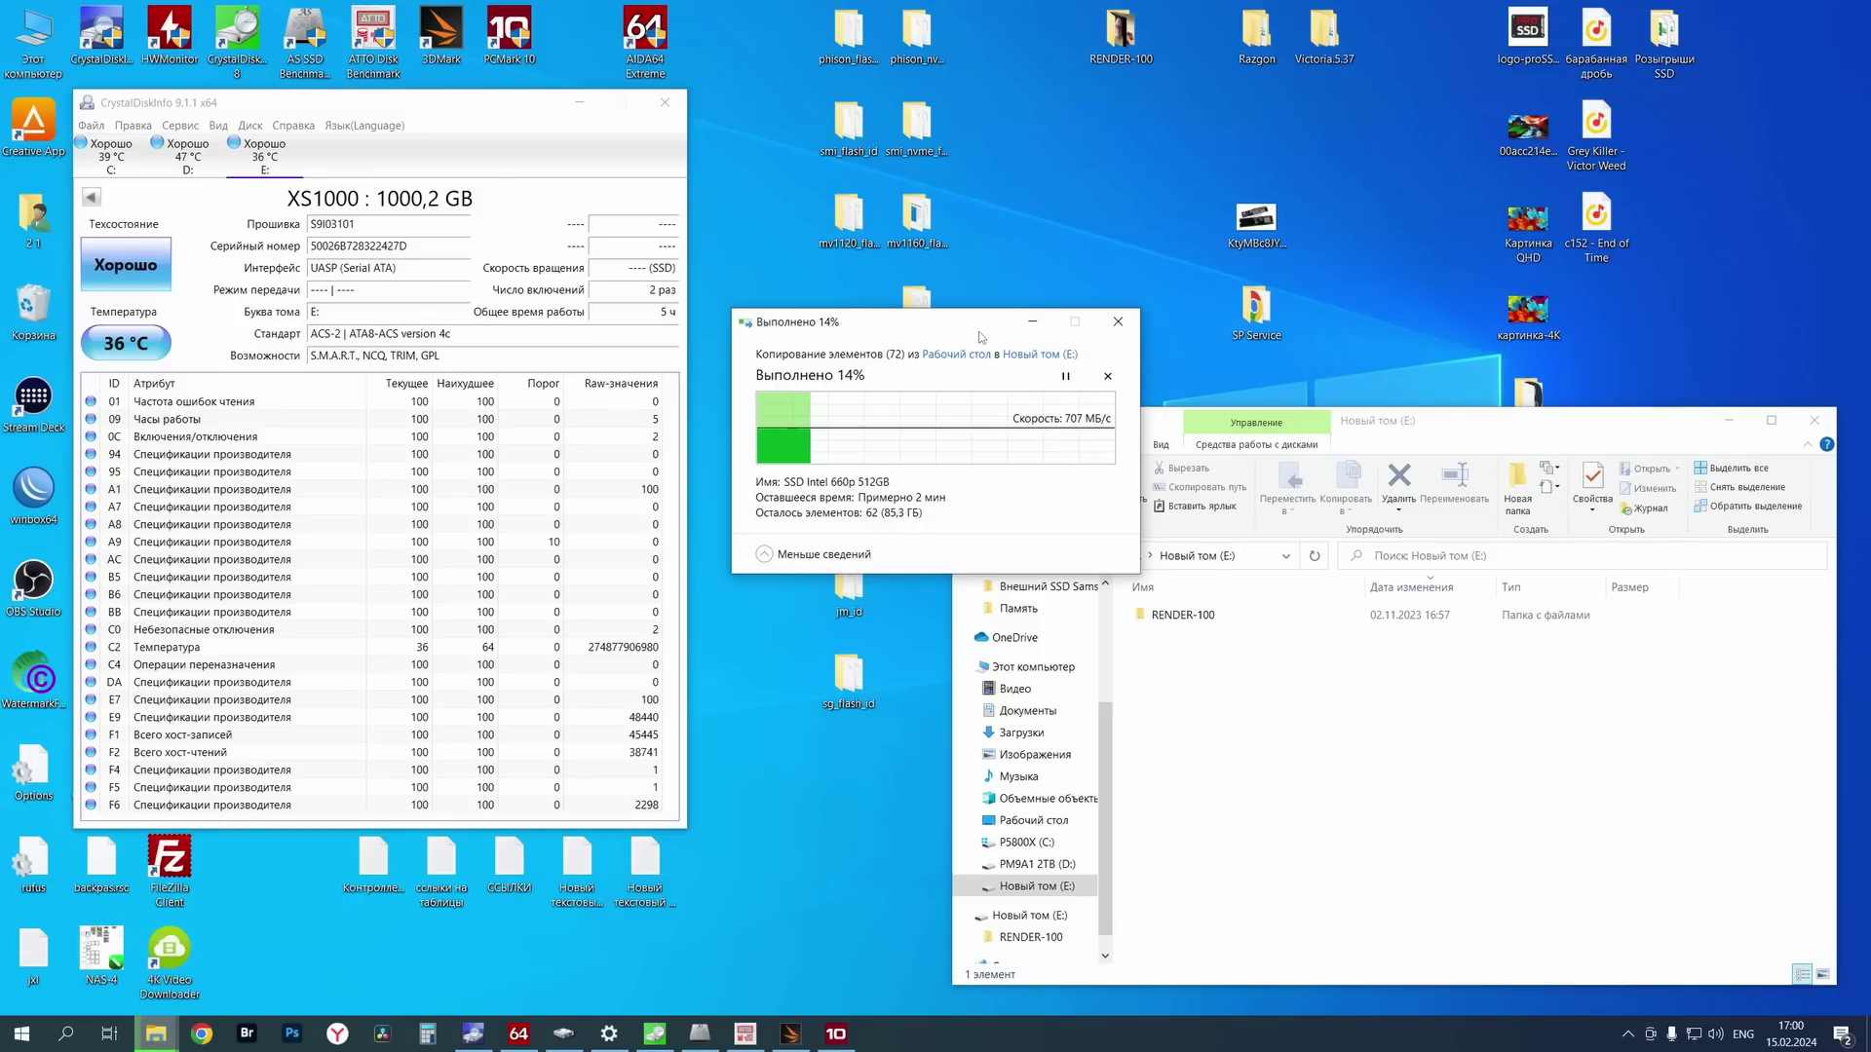
# Move the copy progress window over the drive E: folder and check the XS1000 temperature in CrystalDiskInfo during the copy
pyautogui.moveTo(864, 314); pyautogui.dragTo(1405, 679)
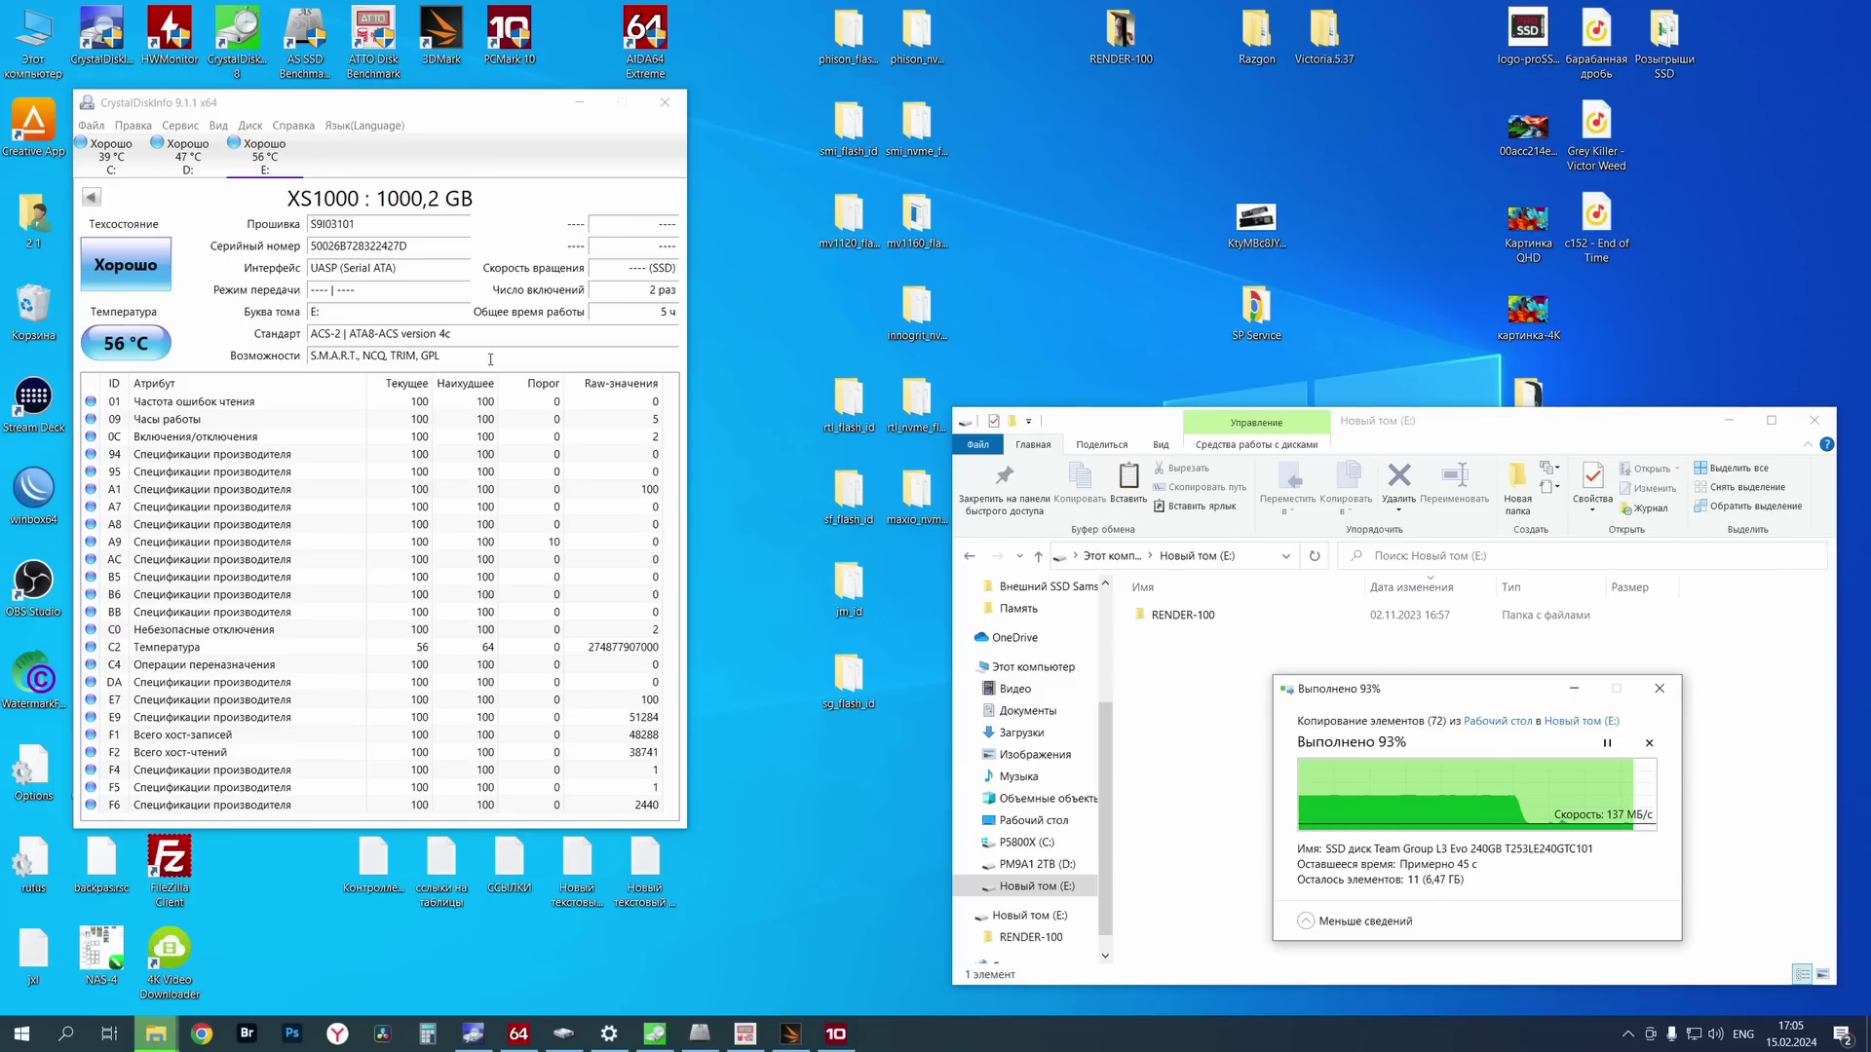
pyautogui.click(436, 112)
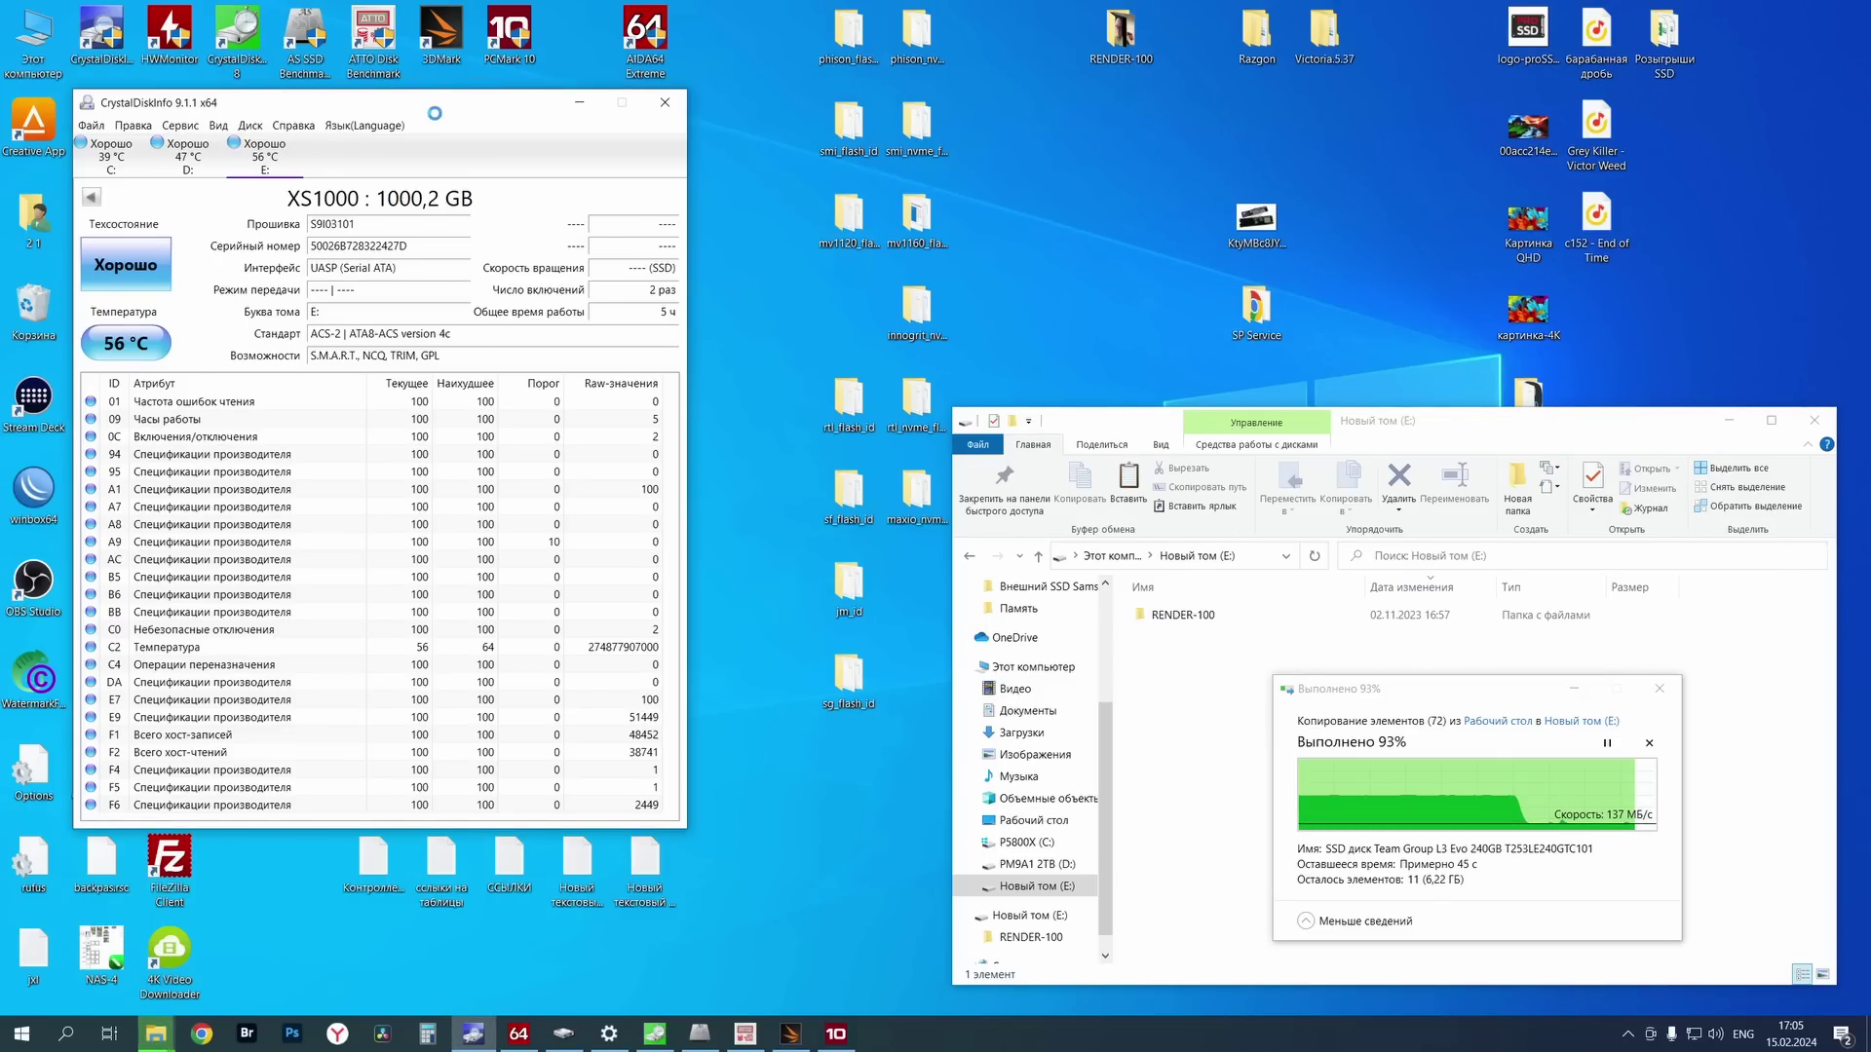